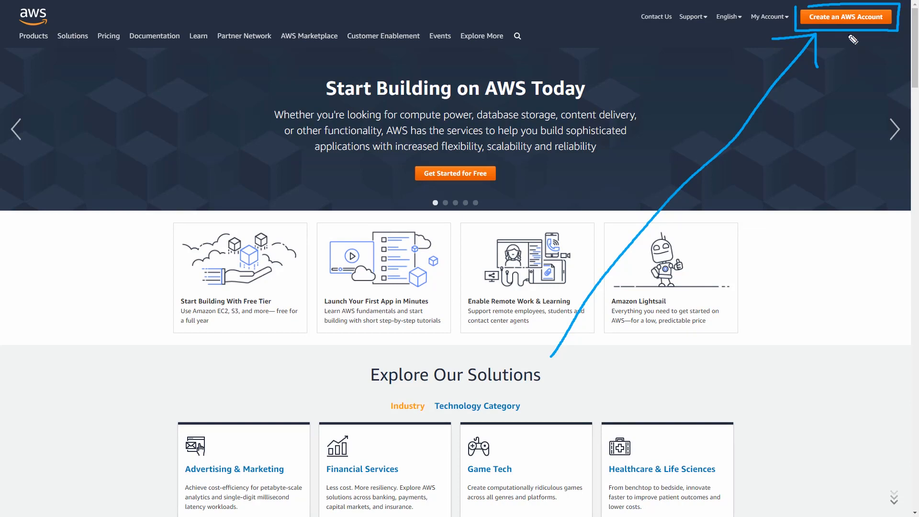
Step: Start creating a new AWS account and continue past the account credentials page to the contact information
{"action": "key", "text": "Escape"}
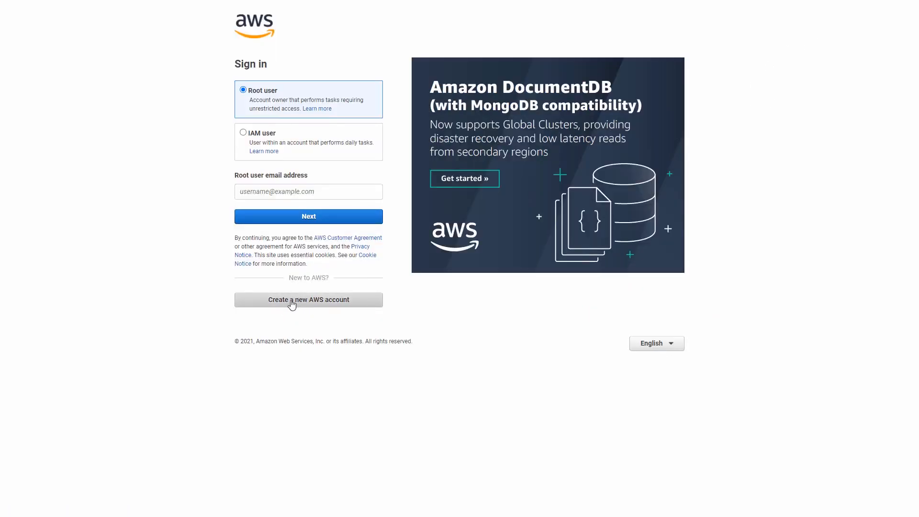
{"action": "mouse_move", "coordinate": [236, 297]}
{"action": "left_mouse_down"}
{"action": "mouse_move", "coordinate": [400, 322]}
{"action": "mouse_move", "coordinate": [241, 294]}
{"action": "left_mouse_up"}
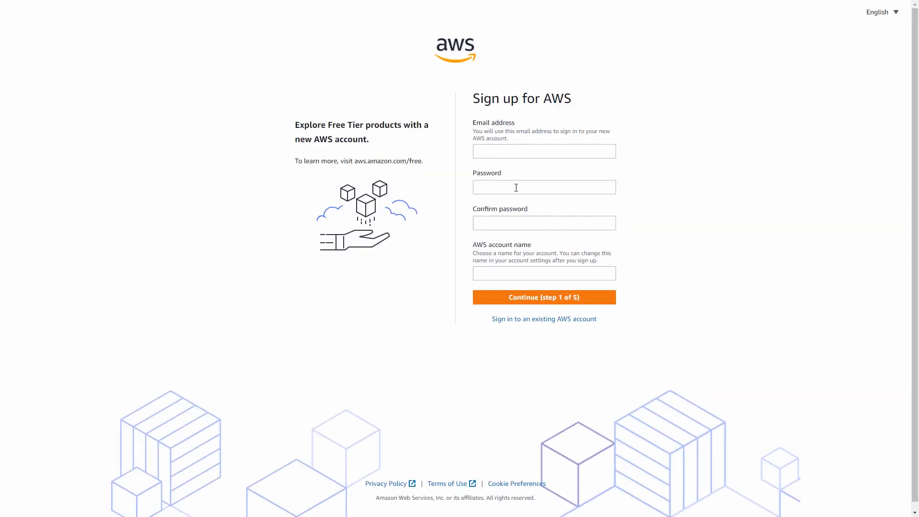
{"action": "left_click_drag", "start_coordinate": [532, 245], "coordinate": [472, 246]}
{"action": "left_click", "coordinate": [549, 247]}
{"action": "left_click_drag", "start_coordinate": [565, 252], "coordinate": [636, 264]}
{"action": "left_click", "coordinate": [641, 256]}
{"action": "left_click", "coordinate": [558, 297]}
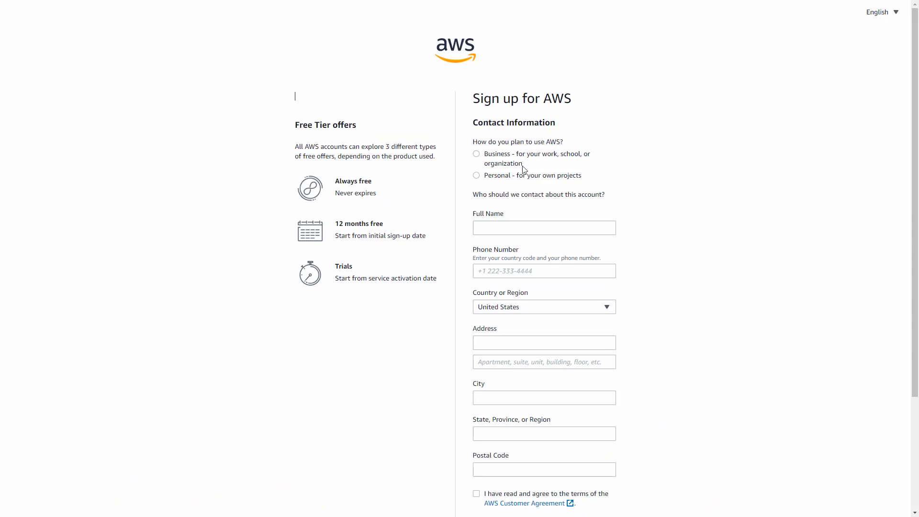
Step: Set the planned AWS use to Personal, agree to the AWS Customer Agreement and submit the contact information
{"action": "left_click", "coordinate": [477, 176]}
{"action": "left_click", "coordinate": [655, 197]}
{"action": "scroll", "coordinate": [588, 396], "scroll_direction": "down", "scroll_amount": 3}
{"action": "left_click", "coordinate": [476, 351]}
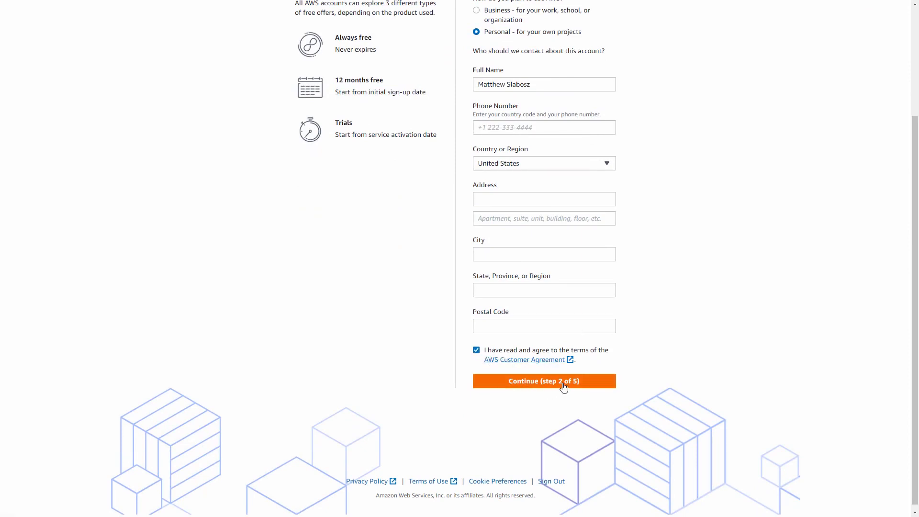
{"action": "left_click", "coordinate": [484, 380]}
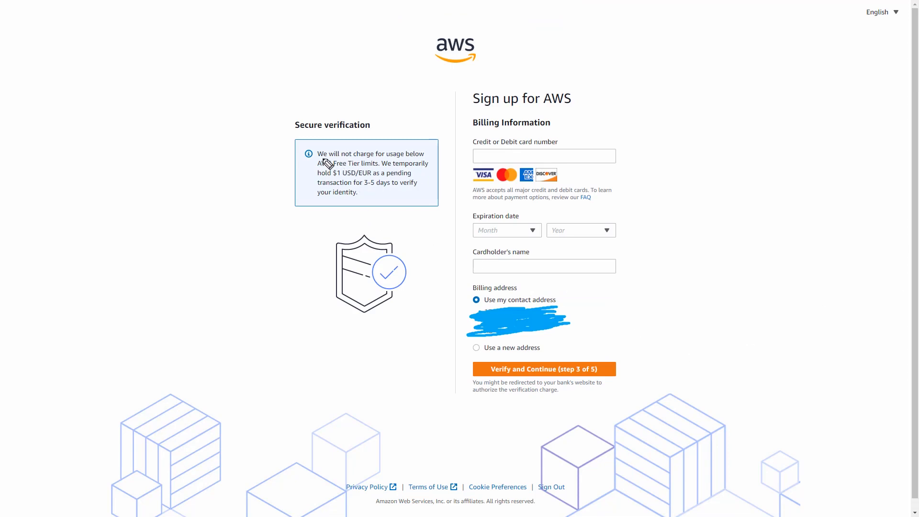
{"action": "left_click_drag", "start_coordinate": [317, 156], "coordinate": [424, 157]}
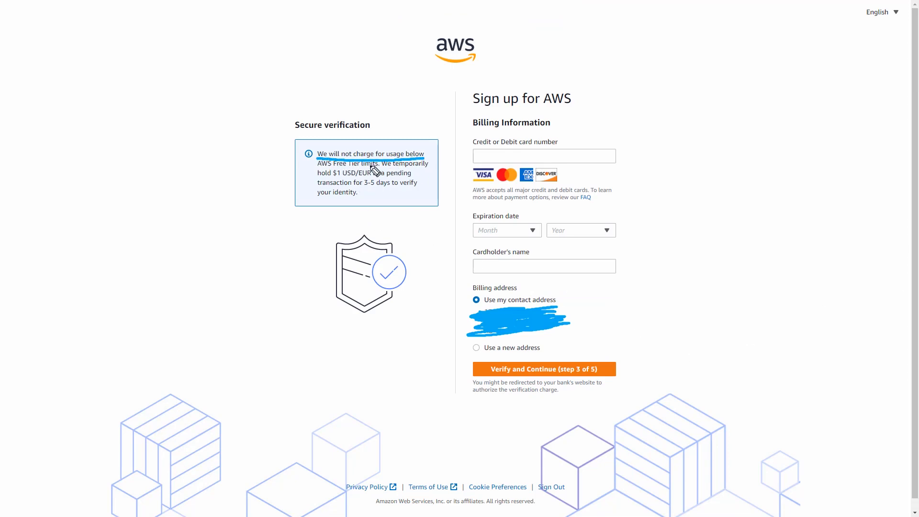
{"action": "mouse_move", "coordinate": [318, 169]}
{"action": "left_mouse_down"}
{"action": "mouse_move", "coordinate": [380, 168]}
{"action": "mouse_move", "coordinate": [339, 179]}
{"action": "mouse_move", "coordinate": [411, 176]}
{"action": "mouse_move", "coordinate": [383, 188]}
{"action": "mouse_move", "coordinate": [420, 188]}
{"action": "left_mouse_up"}
{"action": "left_click_drag", "start_coordinate": [324, 197], "coordinate": [374, 197]}
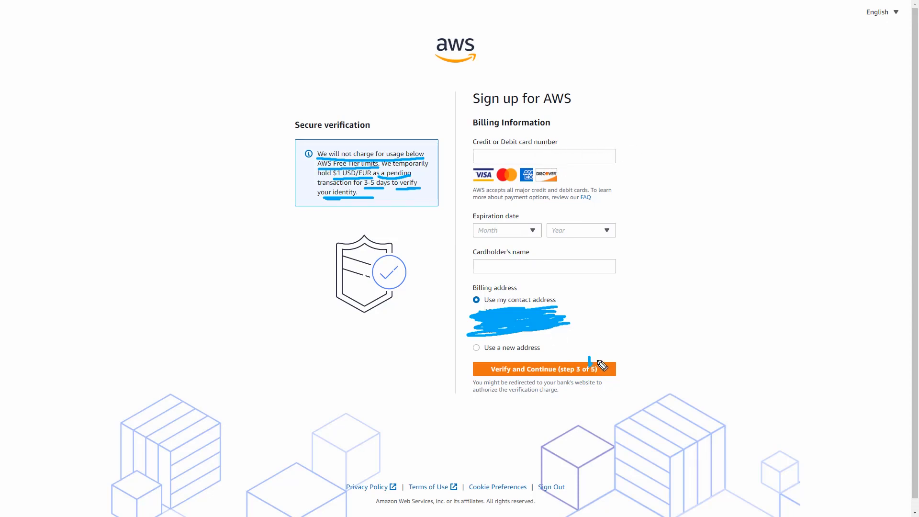
{"action": "left_click_drag", "start_coordinate": [589, 371], "coordinate": [675, 293]}
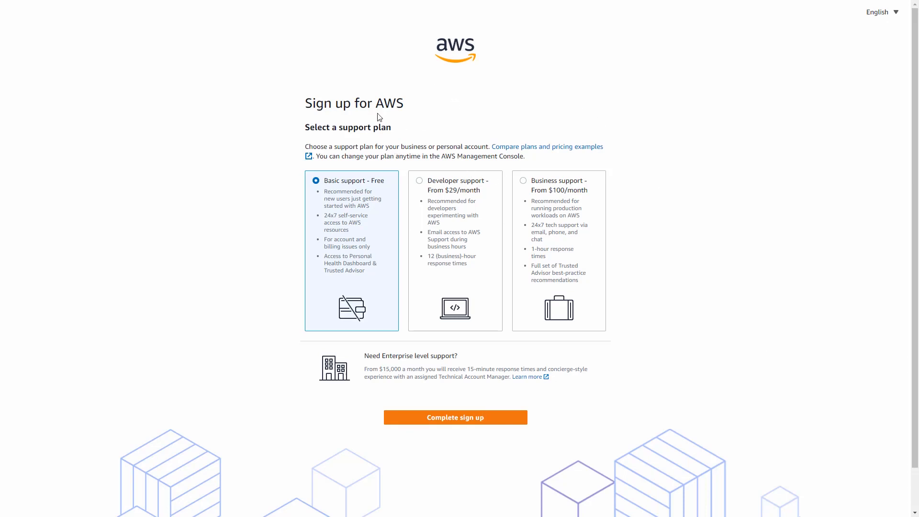
{"action": "left_click_drag", "start_coordinate": [377, 103], "coordinate": [403, 103]}
{"action": "left_click", "coordinate": [389, 103]}
{"action": "mouse_move", "coordinate": [541, 164]}
{"action": "left_mouse_down"}
{"action": "mouse_move", "coordinate": [559, 158]}
{"action": "mouse_move", "coordinate": [542, 79]}
{"action": "left_mouse_up"}
{"action": "mouse_move", "coordinate": [450, 173]}
{"action": "left_mouse_down"}
{"action": "mouse_move", "coordinate": [434, 158]}
{"action": "mouse_move", "coordinate": [451, 173]}
{"action": "mouse_move", "coordinate": [458, 75]}
{"action": "left_mouse_up"}
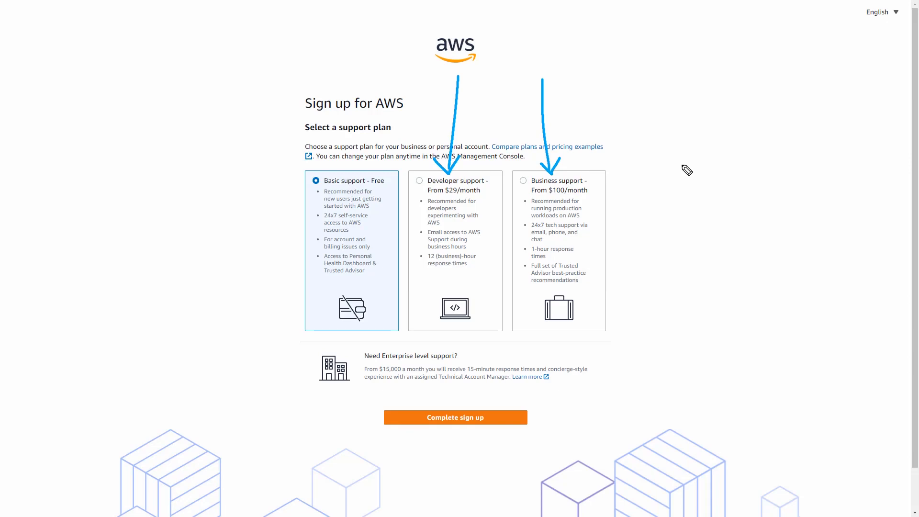
{"action": "mouse_move", "coordinate": [285, 164]}
{"action": "left_mouse_down"}
{"action": "mouse_move", "coordinate": [282, 214]}
{"action": "mouse_move", "coordinate": [406, 349]}
{"action": "mouse_move", "coordinate": [314, 160]}
{"action": "mouse_move", "coordinate": [385, 189]}
{"action": "left_mouse_up"}
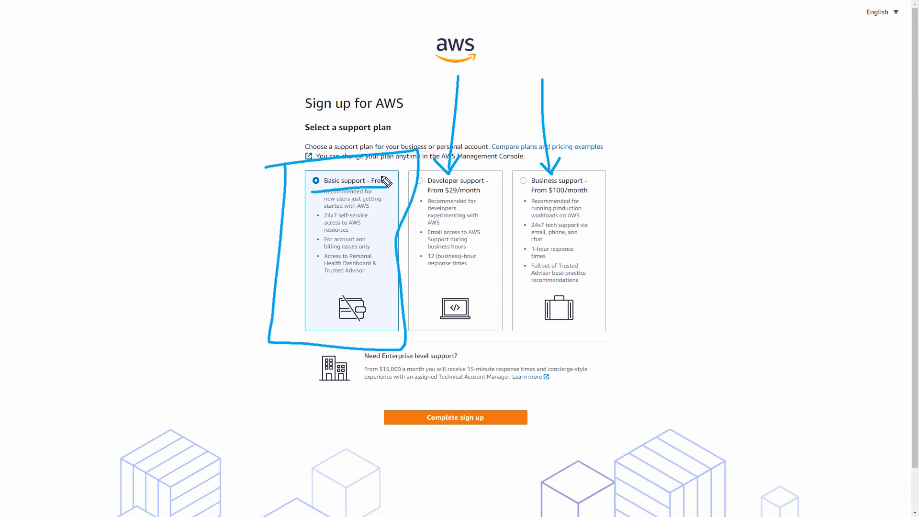
Step: Complete the AWS sign-up with the free Basic support plan
{"action": "key", "text": "Escape"}
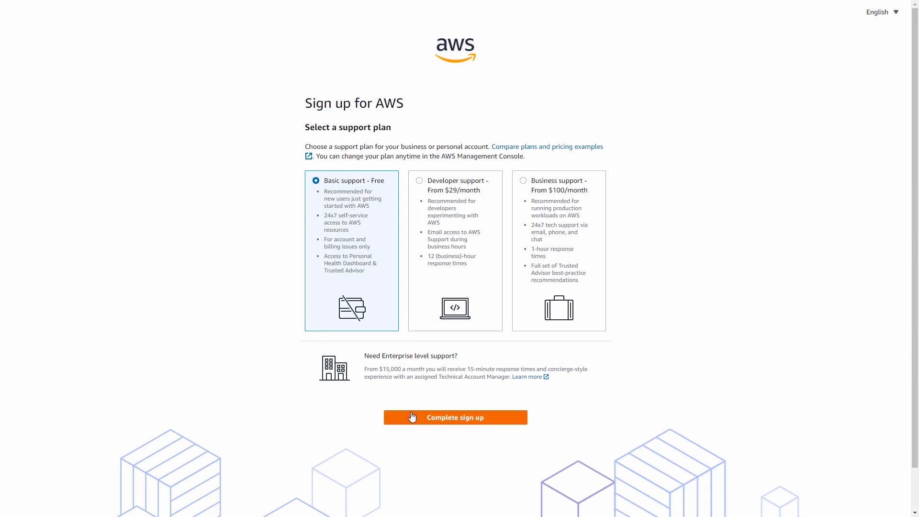
{"action": "mouse_move", "coordinate": [387, 425]}
{"action": "left_mouse_down"}
{"action": "mouse_move", "coordinate": [526, 420]}
{"action": "mouse_move", "coordinate": [381, 406]}
{"action": "left_mouse_up"}
{"action": "key", "text": "Escape"}
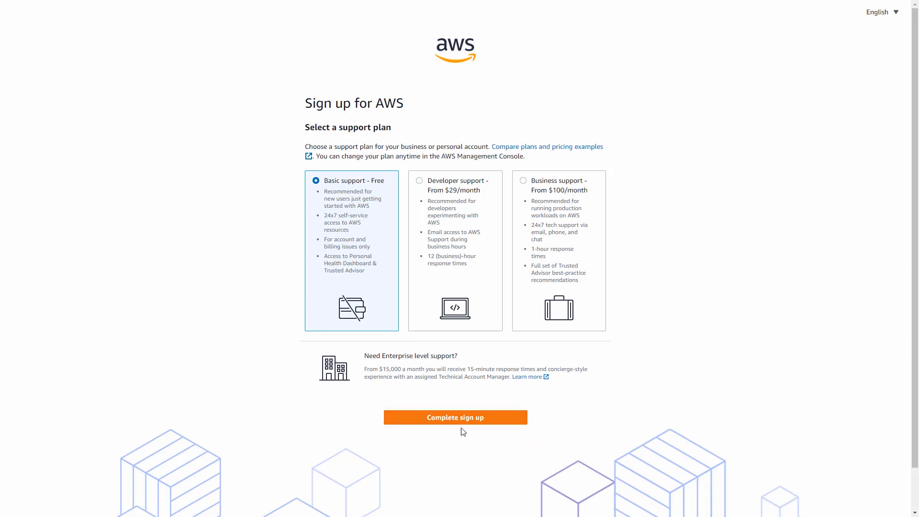
{"action": "left_click", "coordinate": [466, 422]}
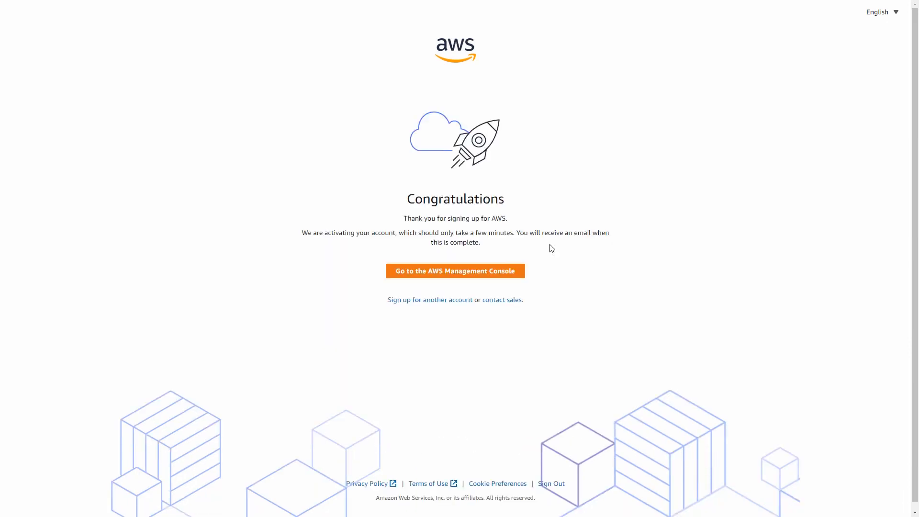
Step: Go to the AWS Management Console sign-in from the sign-up completion page
{"action": "left_click_drag", "start_coordinate": [389, 272], "coordinate": [486, 273]}
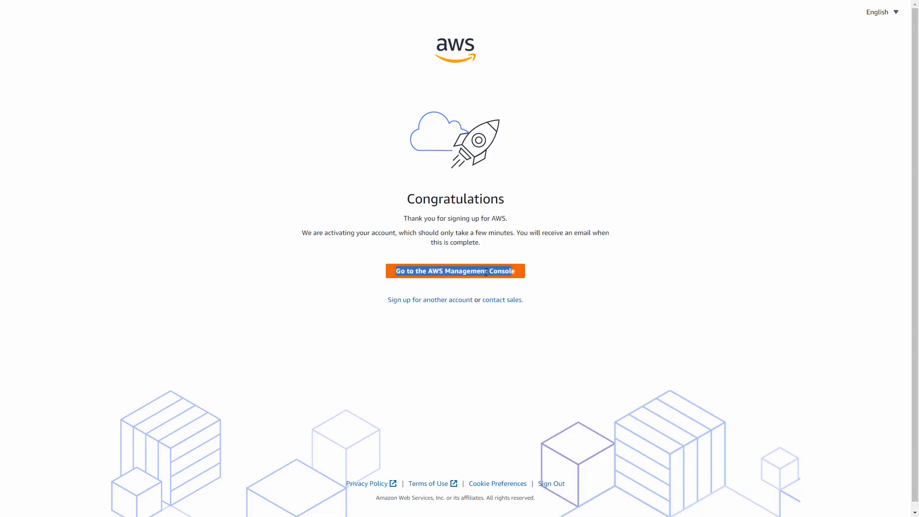
{"action": "left_click", "coordinate": [455, 276]}
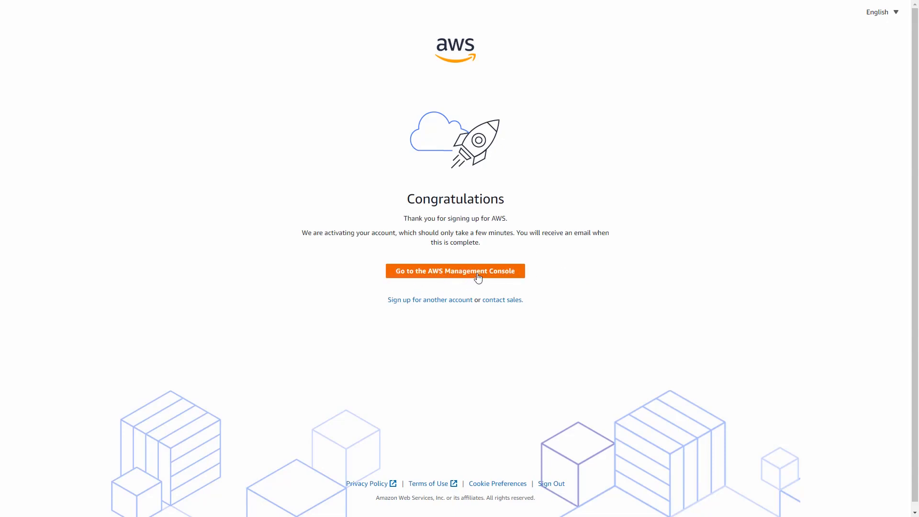
{"action": "left_click", "coordinate": [475, 275]}
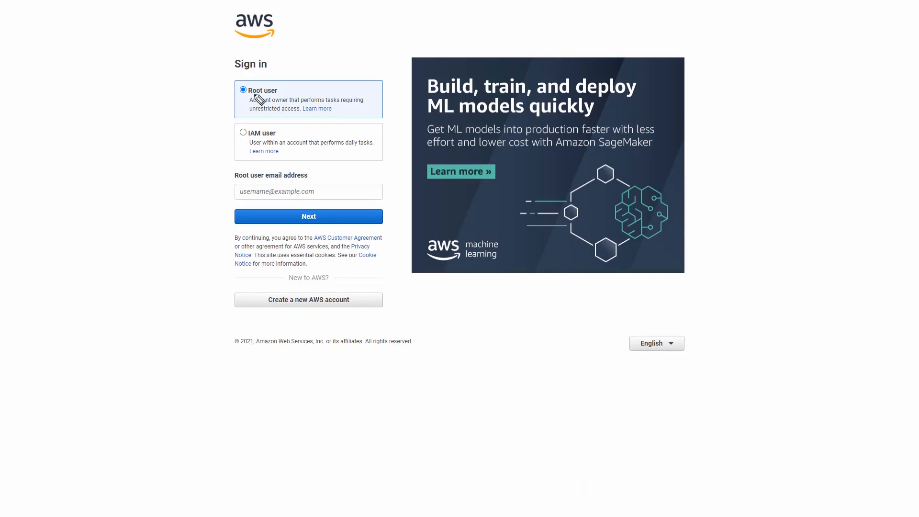
Step: Continue the root user sign-in and submit the verification characters shown in the security check image
{"action": "mouse_move", "coordinate": [218, 73]}
{"action": "left_mouse_down"}
{"action": "mouse_move", "coordinate": [247, 121]}
{"action": "mouse_move", "coordinate": [376, 63]}
{"action": "mouse_move", "coordinate": [198, 78]}
{"action": "left_mouse_up"}
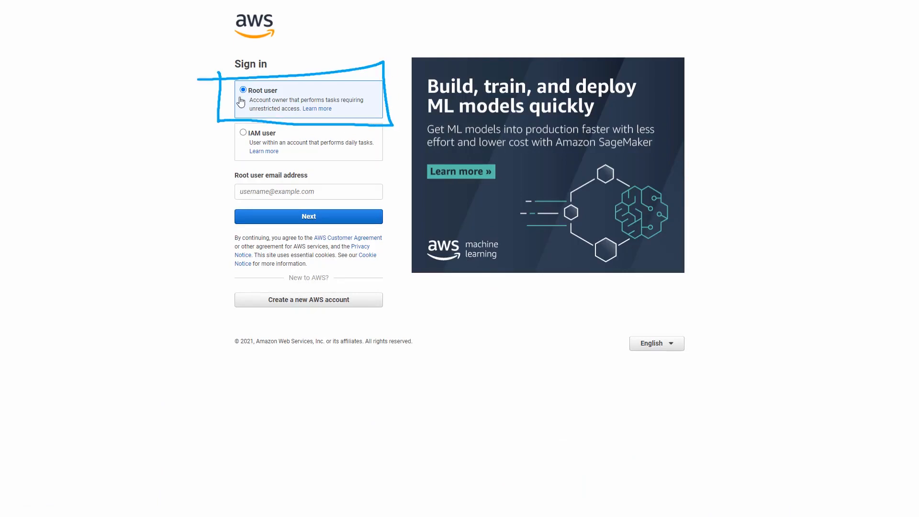
{"action": "key", "text": "Escape"}
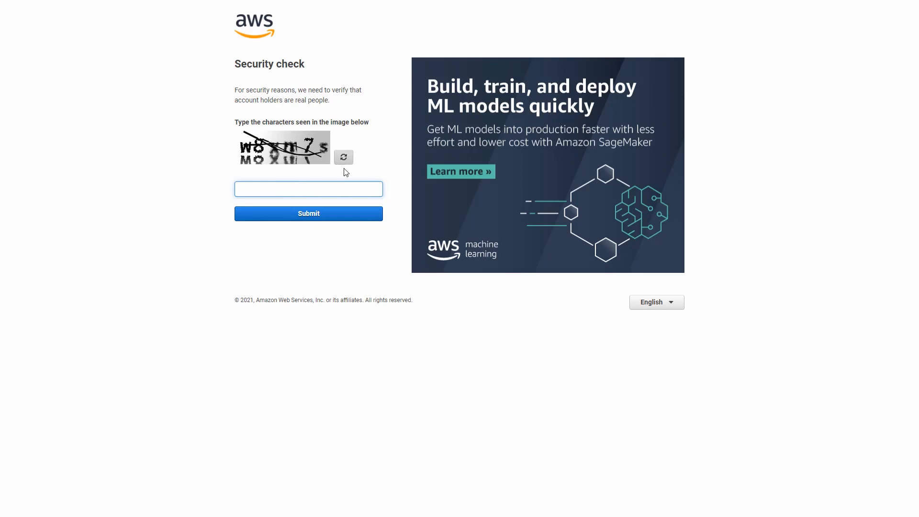
{"action": "type", "text": "w8xm7s"}
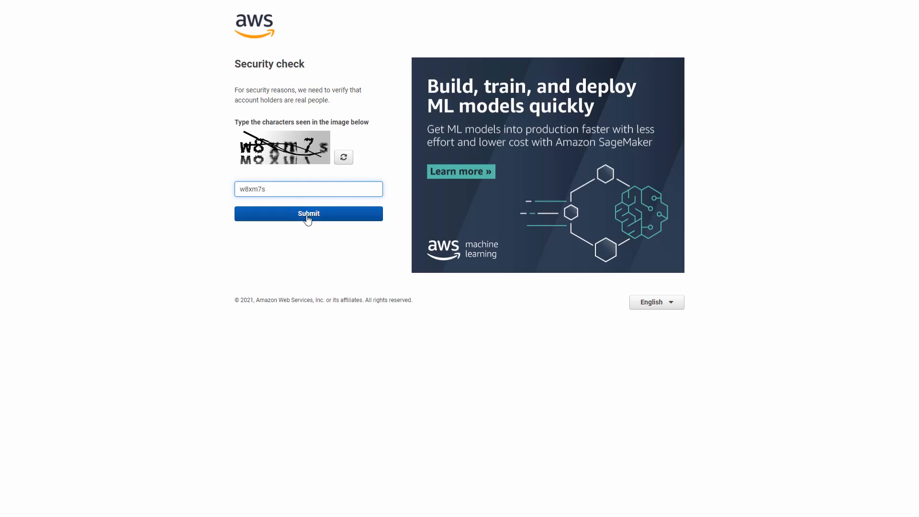
{"action": "left_click", "coordinate": [307, 215]}
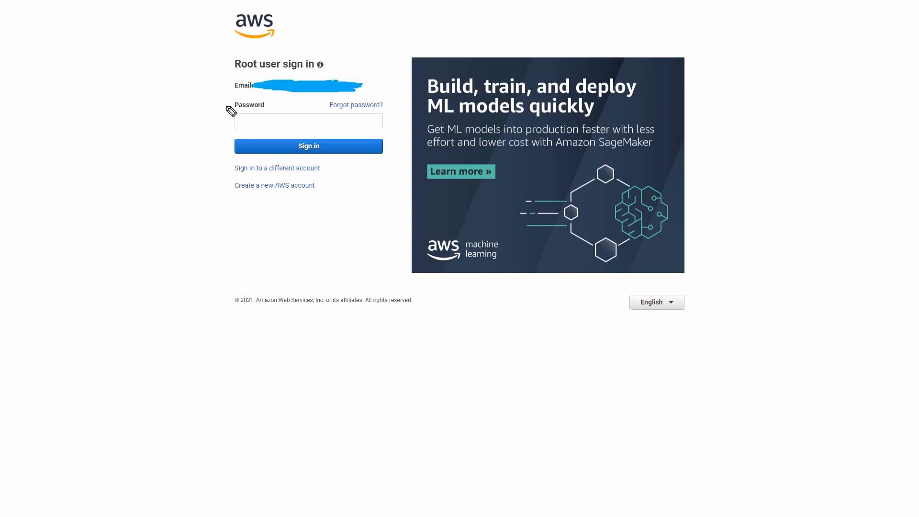
Step: Dismiss the new Services notice in the management console and start launching a virtual machine with EC2
{"action": "mouse_move", "coordinate": [226, 107]}
{"action": "left_mouse_down"}
{"action": "mouse_move", "coordinate": [392, 128]}
{"action": "mouse_move", "coordinate": [245, 100]}
{"action": "left_mouse_up"}
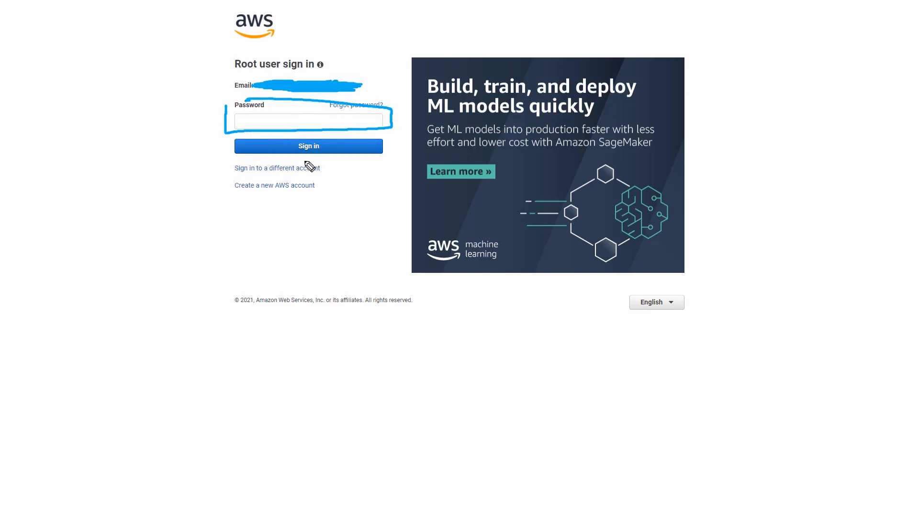
{"action": "mouse_move", "coordinate": [333, 172]}
{"action": "left_mouse_down"}
{"action": "mouse_move", "coordinate": [371, 172]}
{"action": "mouse_move", "coordinate": [389, 237]}
{"action": "left_mouse_up"}
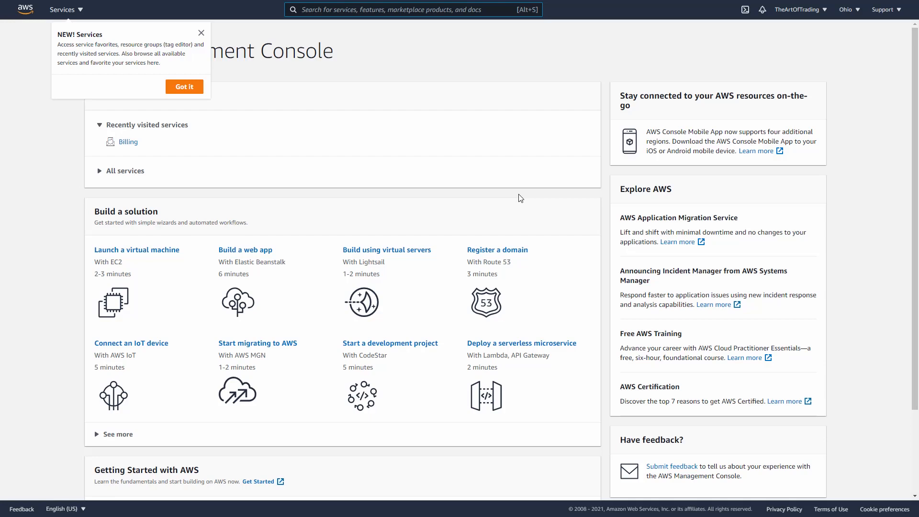
{"action": "left_click", "coordinate": [520, 197]}
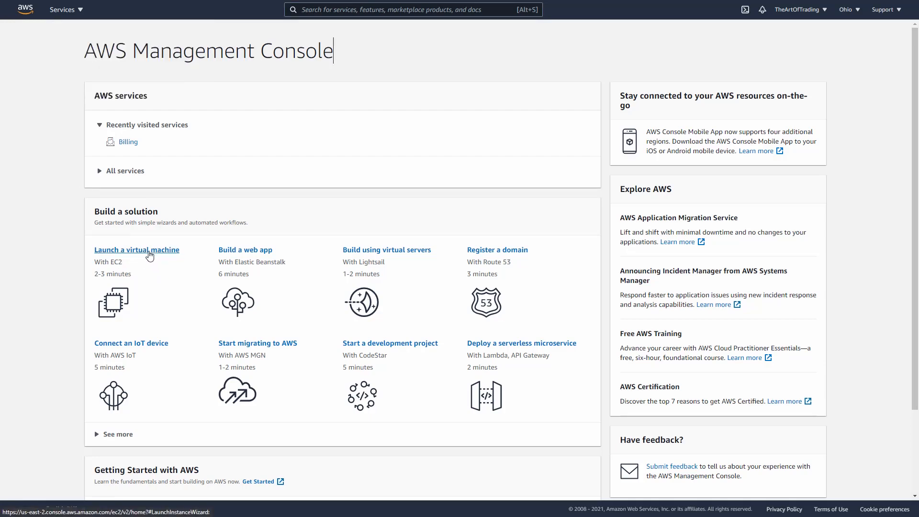
{"action": "mouse_move", "coordinate": [191, 242]}
{"action": "left_mouse_down"}
{"action": "mouse_move", "coordinate": [74, 245]}
{"action": "mouse_move", "coordinate": [73, 322]}
{"action": "mouse_move", "coordinate": [193, 319]}
{"action": "mouse_move", "coordinate": [191, 242]}
{"action": "left_mouse_up"}
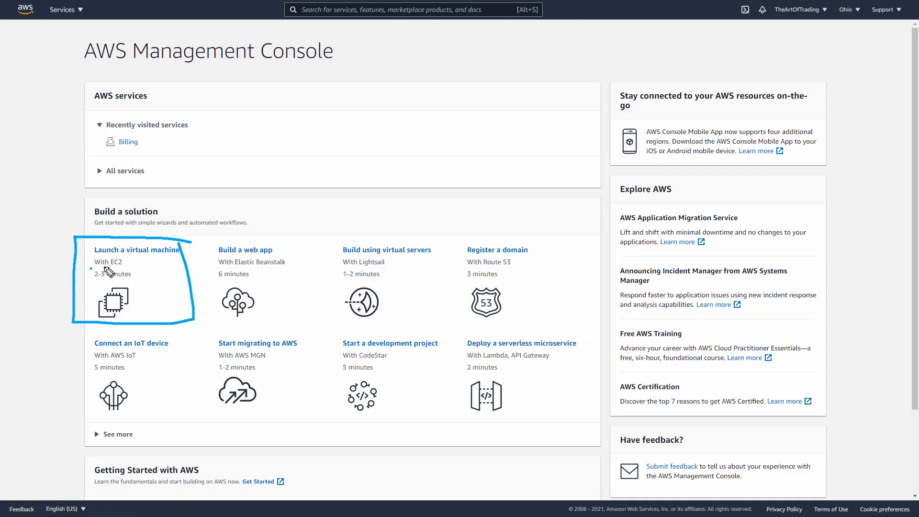
{"action": "left_click_drag", "start_coordinate": [90, 269], "coordinate": [127, 263]}
{"action": "left_click", "coordinate": [140, 254]}
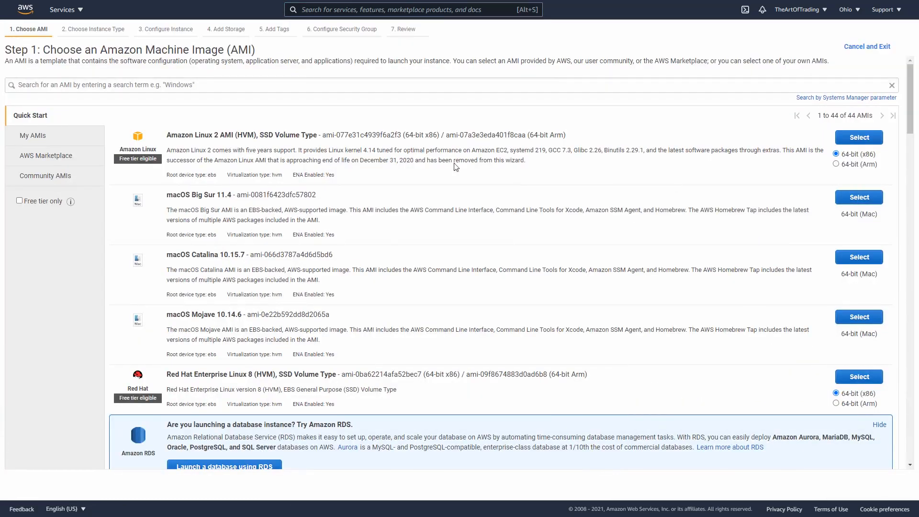
Step: Look through the Amazon Machine Images and examine which Windows Server images are free tier eligible
{"action": "scroll", "coordinate": [220, 129], "scroll_direction": "down", "scroll_amount": 2}
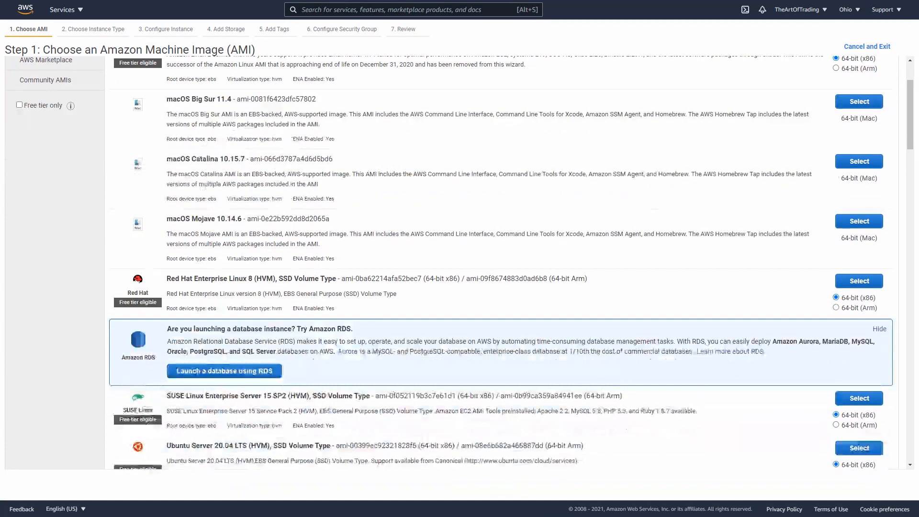
{"action": "scroll", "coordinate": [229, 172], "scroll_direction": "down", "scroll_amount": 1}
{"action": "scroll", "coordinate": [266, 250], "scroll_direction": "down", "scroll_amount": 2}
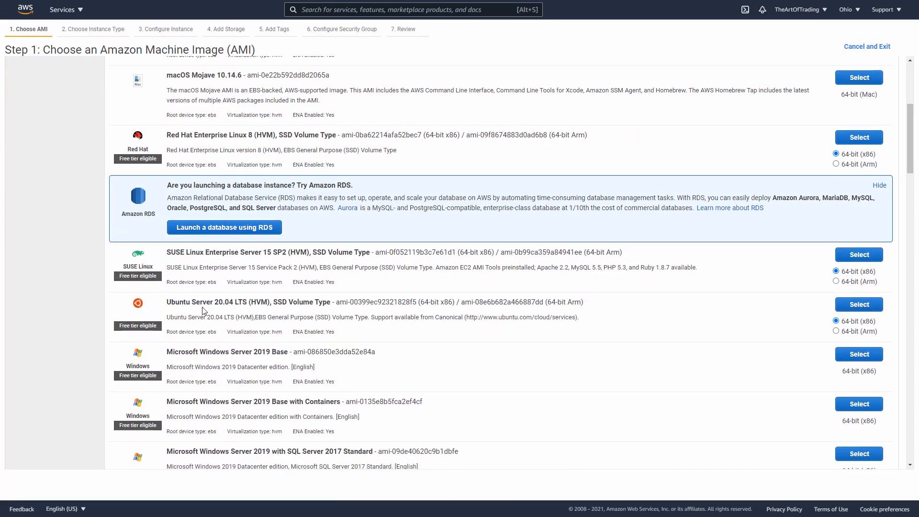
{"action": "scroll", "coordinate": [193, 298], "scroll_direction": "down", "scroll_amount": 12}
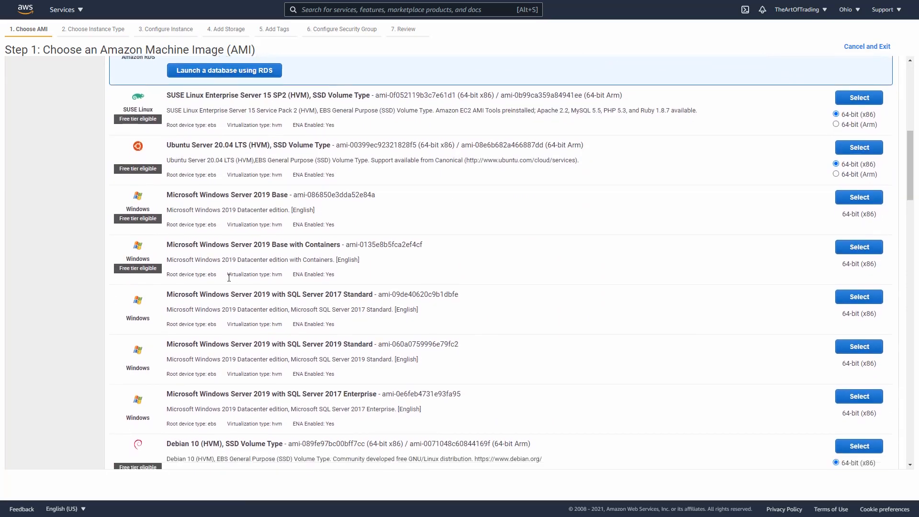
{"action": "scroll", "coordinate": [224, 249], "scroll_direction": "down", "scroll_amount": 3}
{"action": "scroll", "coordinate": [249, 268], "scroll_direction": "up", "scroll_amount": 7}
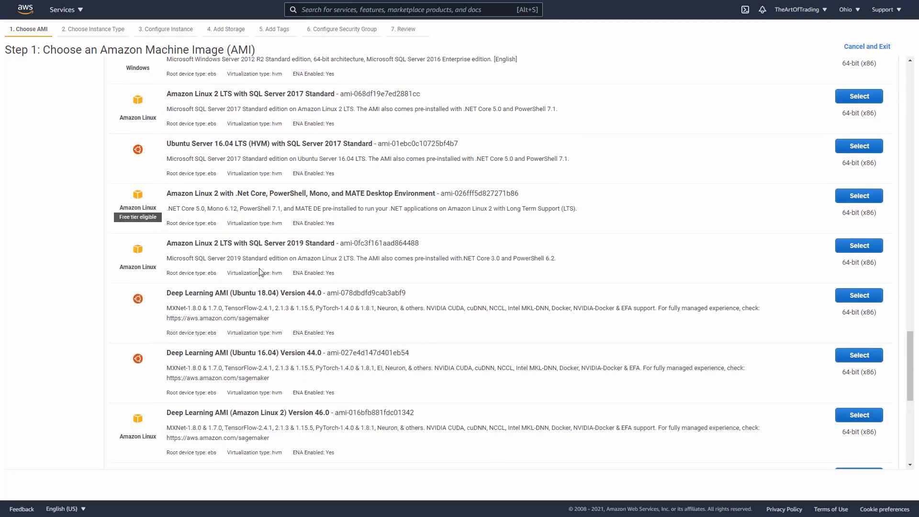
{"action": "scroll", "coordinate": [269, 254], "scroll_direction": "up", "scroll_amount": 5}
{"action": "scroll", "coordinate": [321, 187], "scroll_direction": "down", "scroll_amount": 3}
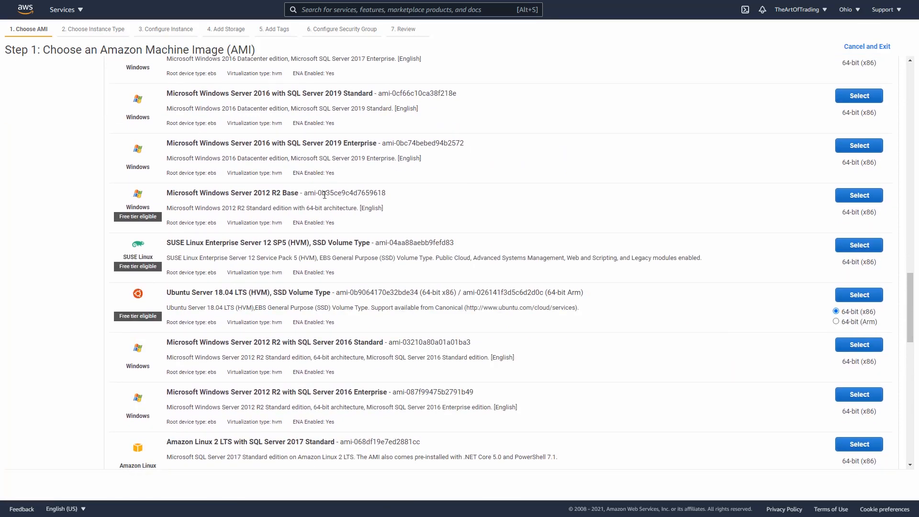
{"action": "scroll", "coordinate": [335, 197], "scroll_direction": "down", "scroll_amount": 6}
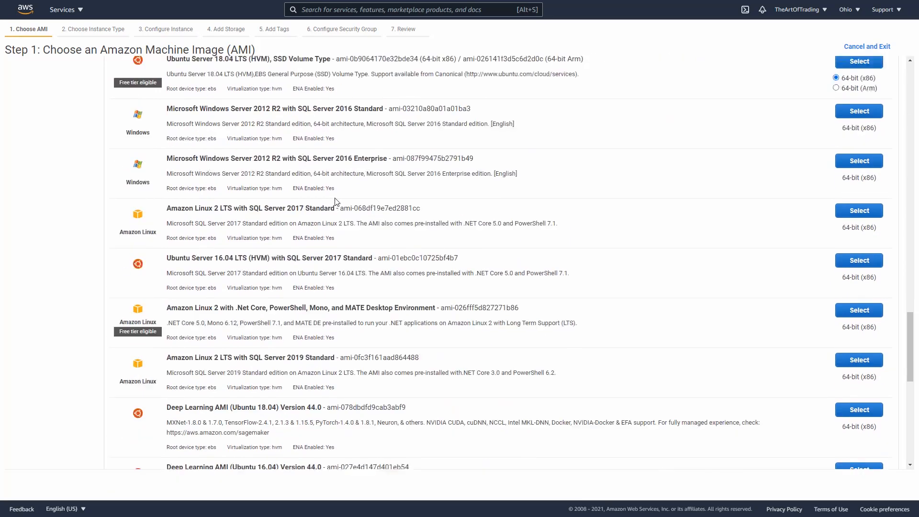
{"action": "scroll", "coordinate": [334, 200], "scroll_direction": "down", "scroll_amount": 6}
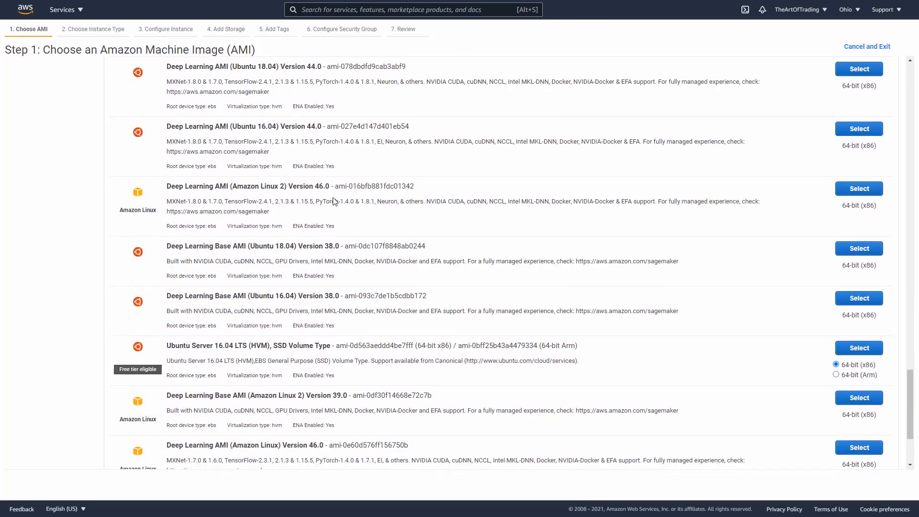
{"action": "scroll", "coordinate": [334, 201], "scroll_direction": "up", "scroll_amount": 20}
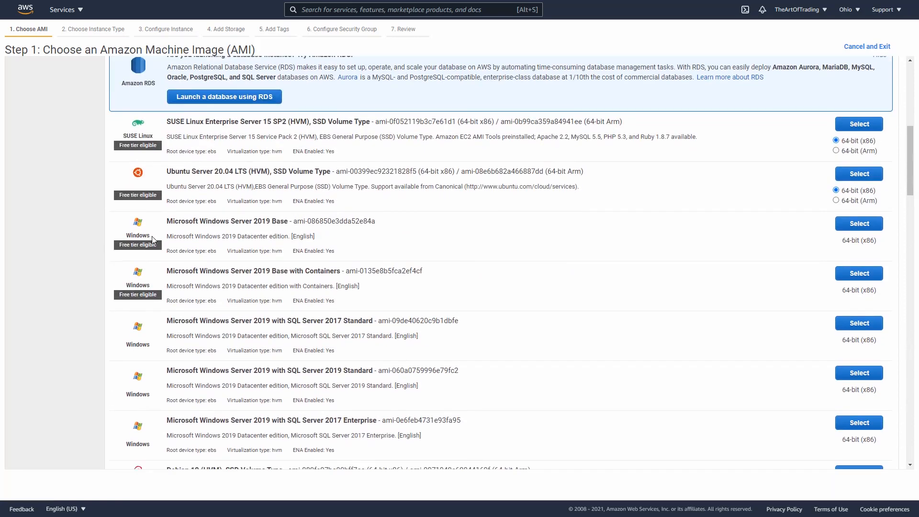
{"action": "scroll", "coordinate": [153, 240], "scroll_direction": "down", "scroll_amount": 1}
{"action": "scroll", "coordinate": [134, 262], "scroll_direction": "up", "scroll_amount": 1}
{"action": "mouse_move", "coordinate": [109, 291]}
{"action": "left_mouse_down"}
{"action": "mouse_move", "coordinate": [120, 309]}
{"action": "mouse_move", "coordinate": [168, 294]}
{"action": "mouse_move", "coordinate": [101, 288]}
{"action": "left_mouse_up"}
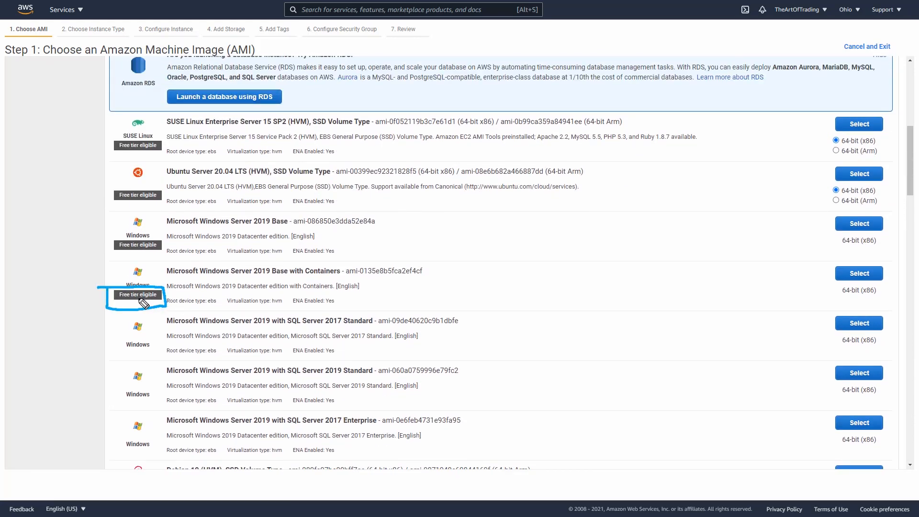
{"action": "scroll", "coordinate": [143, 303], "scroll_direction": "up", "scroll_amount": 7}
{"action": "scroll", "coordinate": [98, 217], "scroll_direction": "down", "scroll_amount": 4}
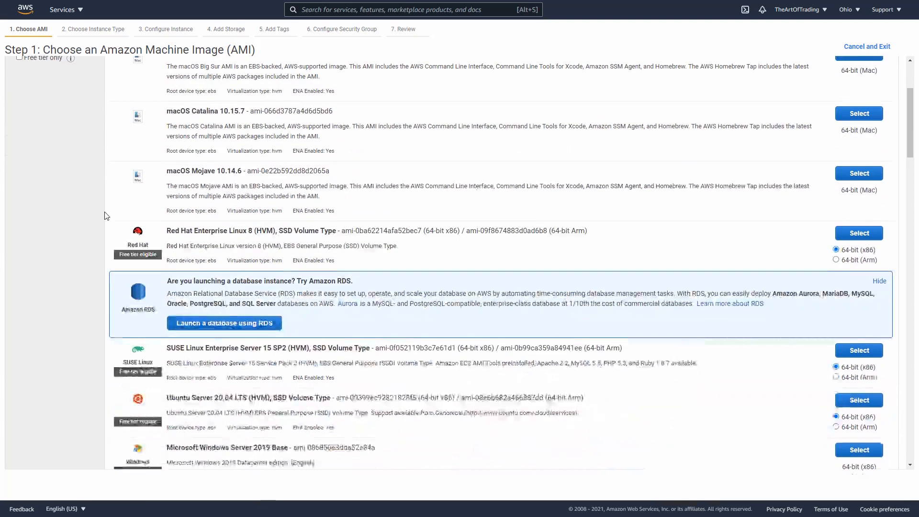
{"action": "scroll", "coordinate": [93, 213], "scroll_direction": "down", "scroll_amount": 3}
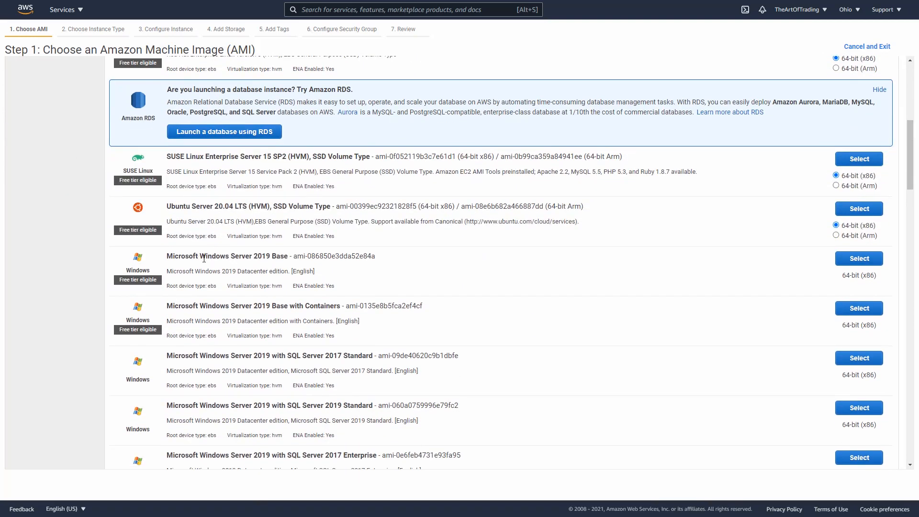
Step: Select the free tier eligible Microsoft Windows Server 2019 Base image for the instance
{"action": "left_click_drag", "start_coordinate": [231, 256], "coordinate": [289, 256]}
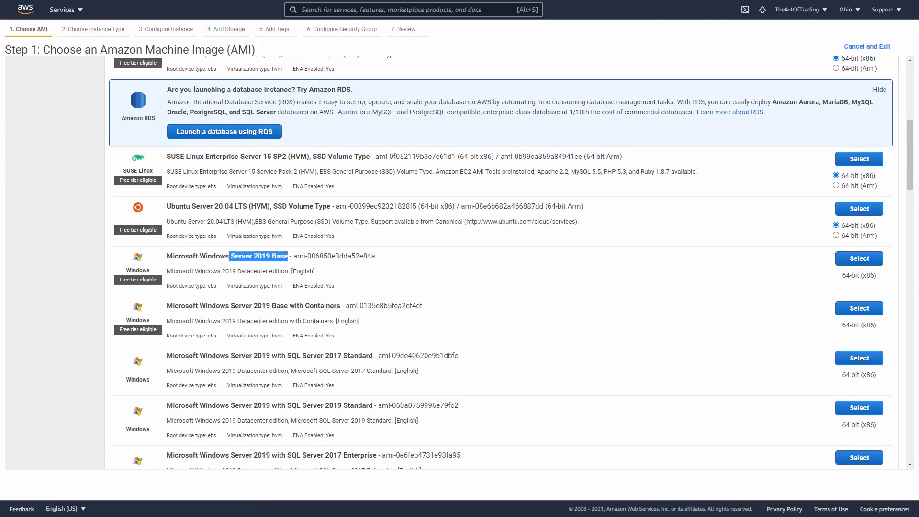
{"action": "left_click", "coordinate": [194, 267]}
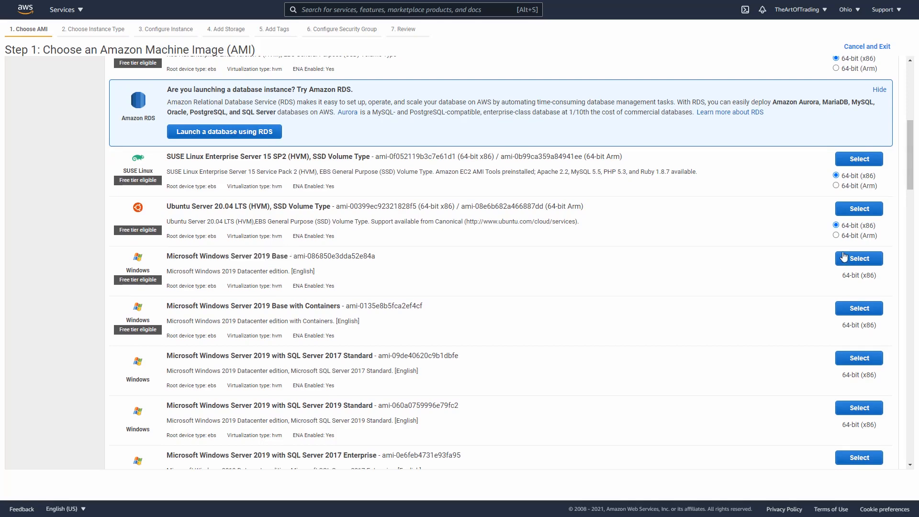
{"action": "left_click", "coordinate": [859, 259]}
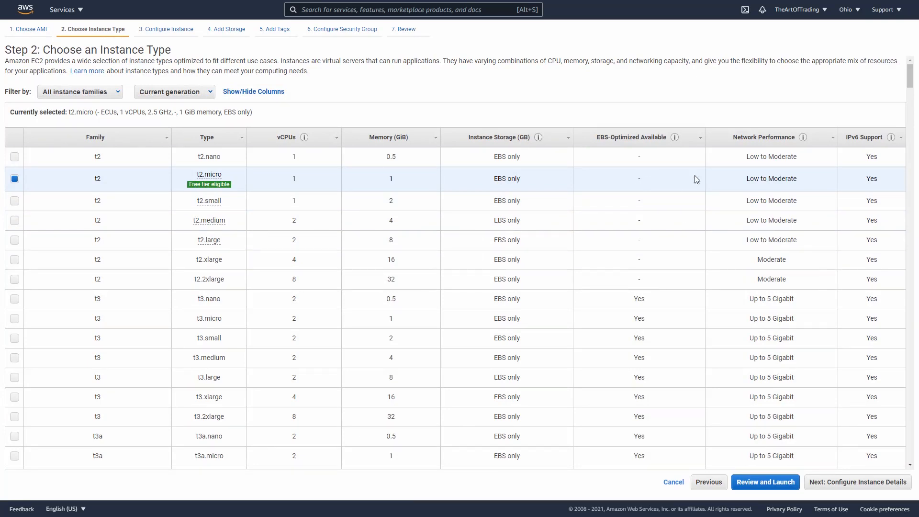
Step: Keep the free tier eligible t2.micro instance type and continue to the instance launch review
{"action": "mouse_move", "coordinate": [188, 182]}
{"action": "left_mouse_down"}
{"action": "mouse_move", "coordinate": [206, 192]}
{"action": "mouse_move", "coordinate": [238, 176]}
{"action": "mouse_move", "coordinate": [194, 176]}
{"action": "mouse_move", "coordinate": [188, 194]}
{"action": "left_mouse_up"}
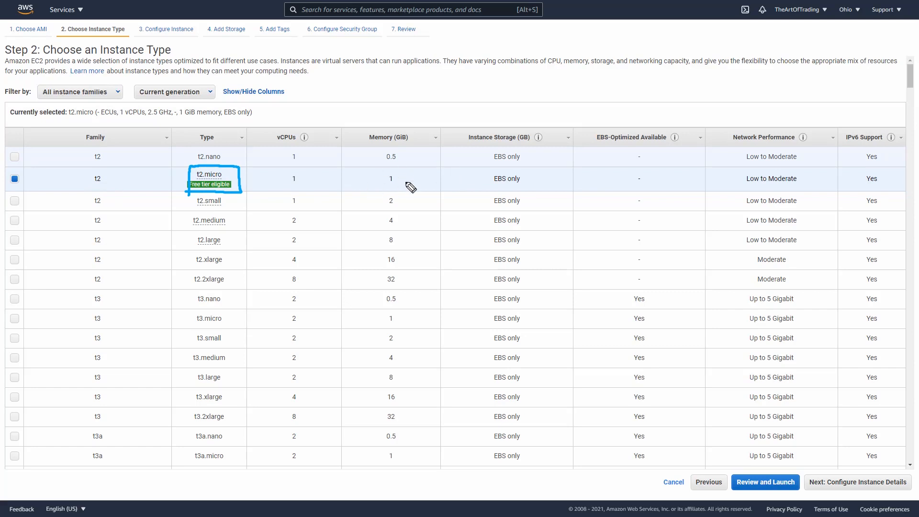
{"action": "mouse_move", "coordinate": [392, 172]}
{"action": "left_mouse_down"}
{"action": "mouse_move", "coordinate": [403, 174]}
{"action": "mouse_move", "coordinate": [464, 106]}
{"action": "left_mouse_up"}
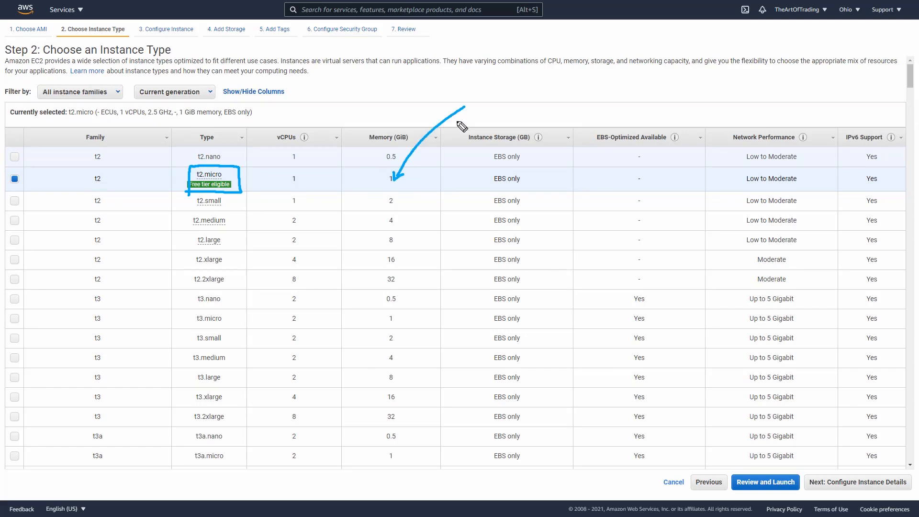
{"action": "mouse_move", "coordinate": [297, 170]}
{"action": "left_mouse_down"}
{"action": "mouse_move", "coordinate": [301, 178]}
{"action": "mouse_move", "coordinate": [378, 102]}
{"action": "left_mouse_up"}
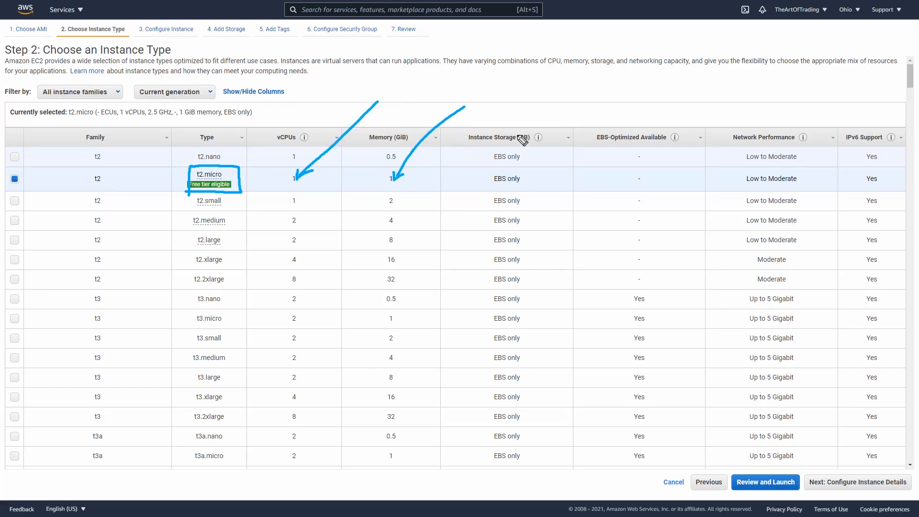
{"action": "mouse_move", "coordinate": [812, 170]}
{"action": "left_mouse_down"}
{"action": "mouse_move", "coordinate": [740, 167]}
{"action": "mouse_move", "coordinate": [816, 167]}
{"action": "left_mouse_up"}
{"action": "key", "text": "Escape"}
{"action": "mouse_move", "coordinate": [803, 138]}
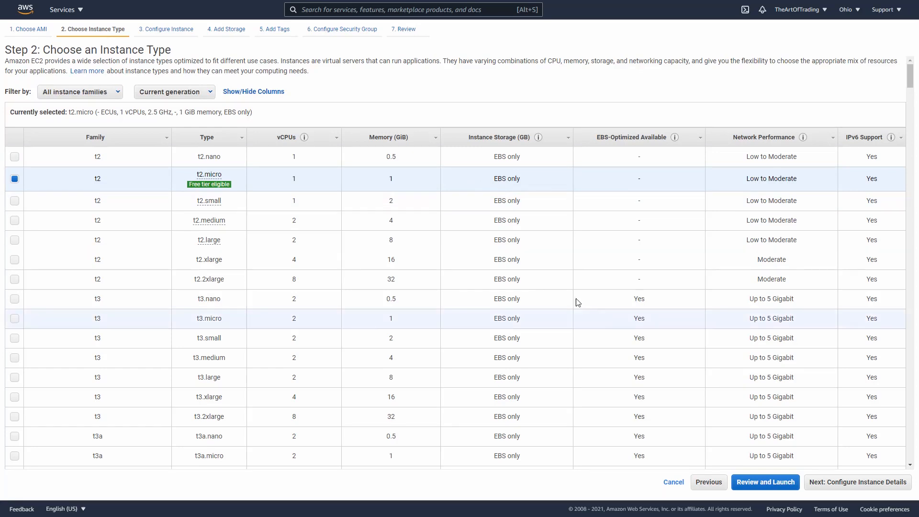
{"action": "left_click_drag", "start_coordinate": [707, 439], "coordinate": [755, 473]}
{"action": "mouse_move", "coordinate": [748, 447]}
{"action": "left_mouse_down"}
{"action": "mouse_move", "coordinate": [755, 473]}
{"action": "mouse_move", "coordinate": [764, 445]}
{"action": "left_mouse_up"}
{"action": "mouse_move", "coordinate": [659, 186]}
{"action": "left_mouse_down"}
{"action": "mouse_move", "coordinate": [751, 476]}
{"action": "mouse_move", "coordinate": [732, 488]}
{"action": "mouse_move", "coordinate": [816, 463]}
{"action": "left_mouse_up"}
{"action": "left_click", "coordinate": [769, 484]}
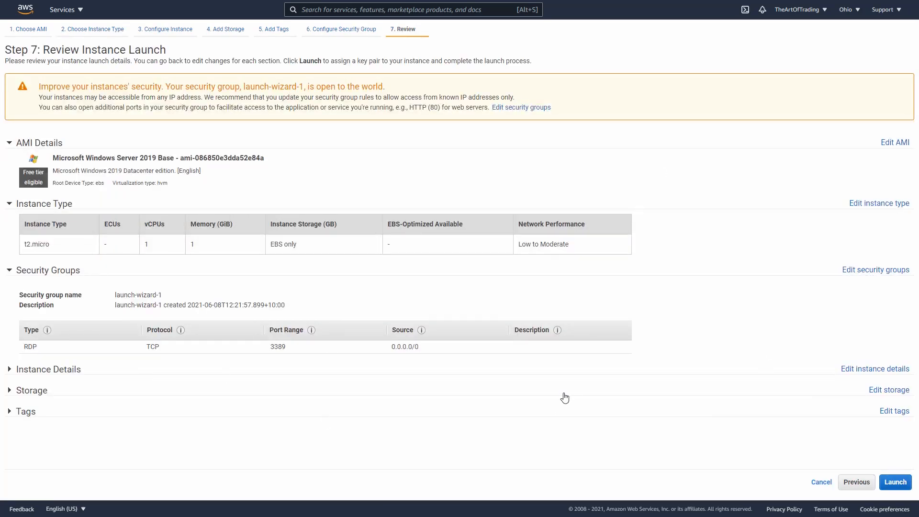
Step: Launch the reviewed instance configuration and choose to create a new key pair named The Art of Trading Key
{"action": "left_click_drag", "start_coordinate": [807, 418], "coordinate": [897, 473]}
{"action": "mouse_move", "coordinate": [896, 474]}
{"action": "left_mouse_down"}
{"action": "mouse_move", "coordinate": [893, 417]}
{"action": "mouse_move", "coordinate": [803, 330]}
{"action": "mouse_move", "coordinate": [678, 113]}
{"action": "left_mouse_up"}
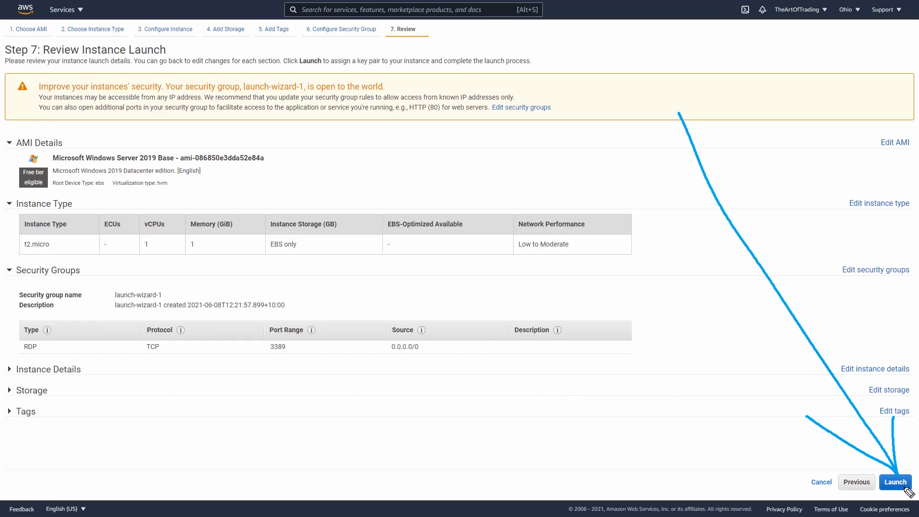
{"action": "key", "text": "Escape"}
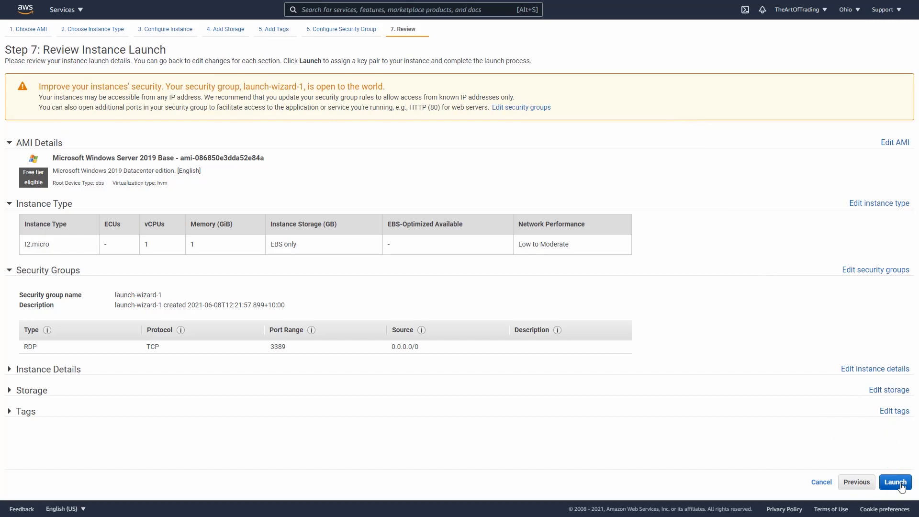
{"action": "left_click", "coordinate": [897, 485]}
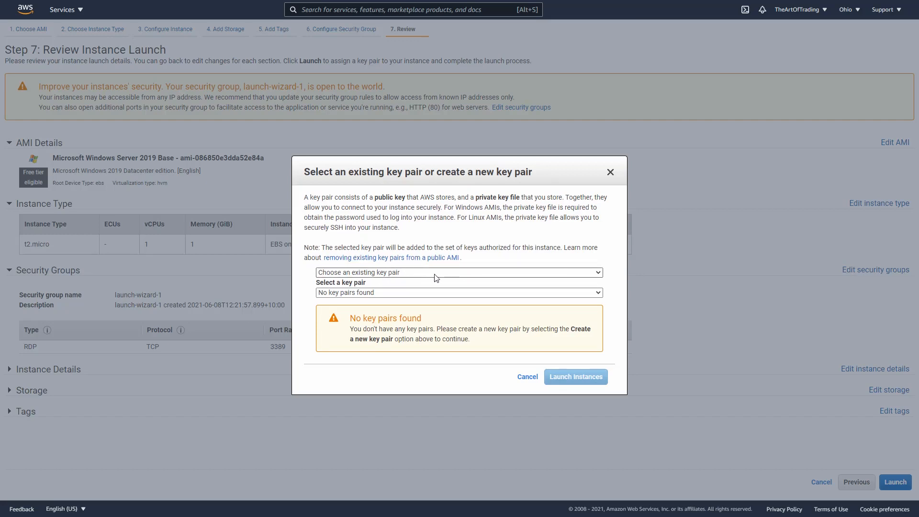
{"action": "left_click", "coordinate": [471, 274]}
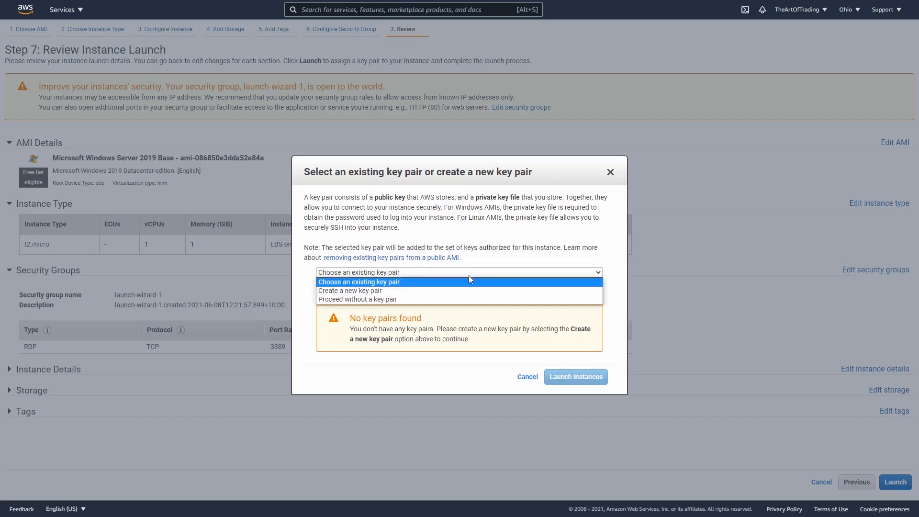
{"action": "left_click", "coordinate": [363, 292]}
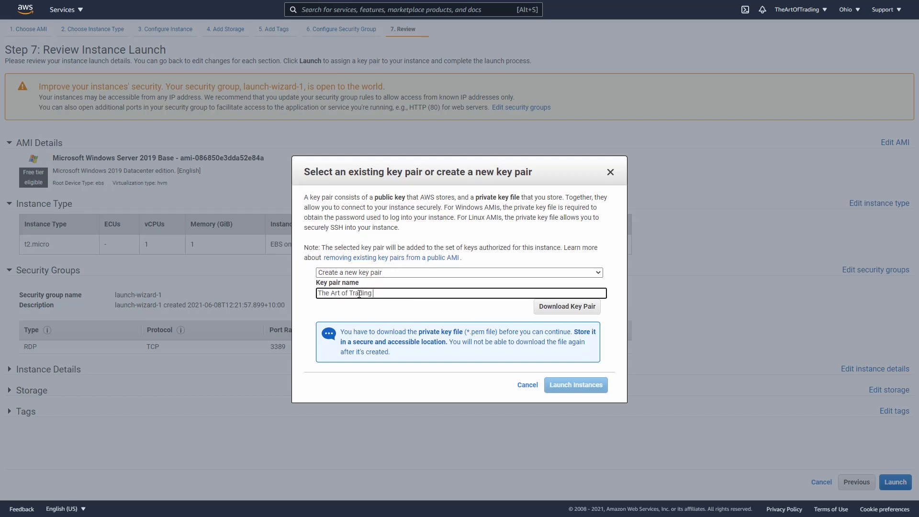
{"action": "type", "text": "Key"}
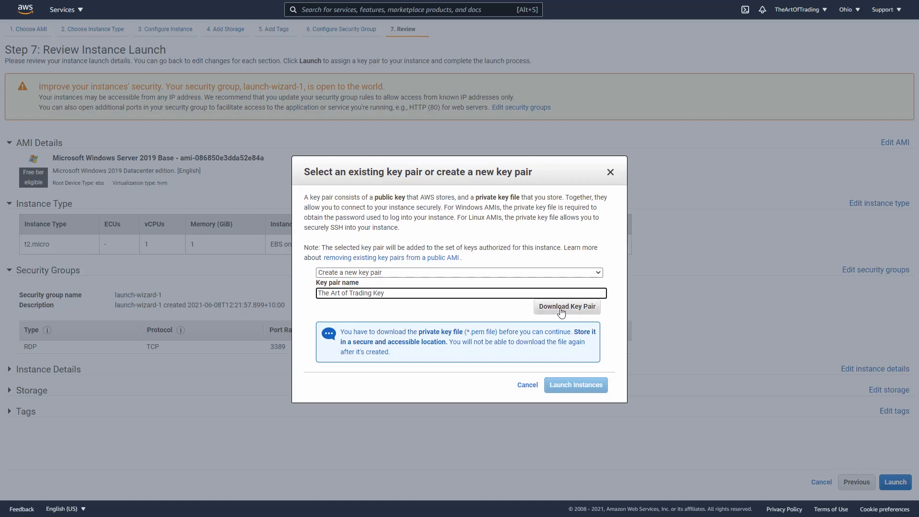
Step: Download the new key pair and save it as TheArtofTradingKey.pem in the AWS folder
{"action": "key", "text": "ctrl+shift+3"}
{"action": "mouse_move", "coordinate": [527, 300]}
{"action": "left_mouse_down"}
{"action": "mouse_move", "coordinate": [530, 323]}
{"action": "mouse_move", "coordinate": [550, 298]}
{"action": "left_mouse_up"}
{"action": "key", "text": "Escape"}
{"action": "left_click", "coordinate": [555, 306]}
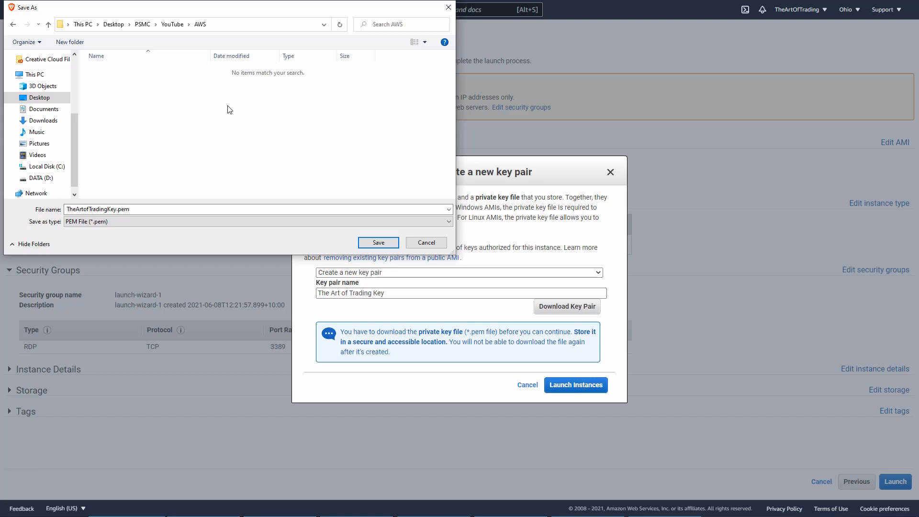
{"action": "left_click", "coordinate": [378, 243]}
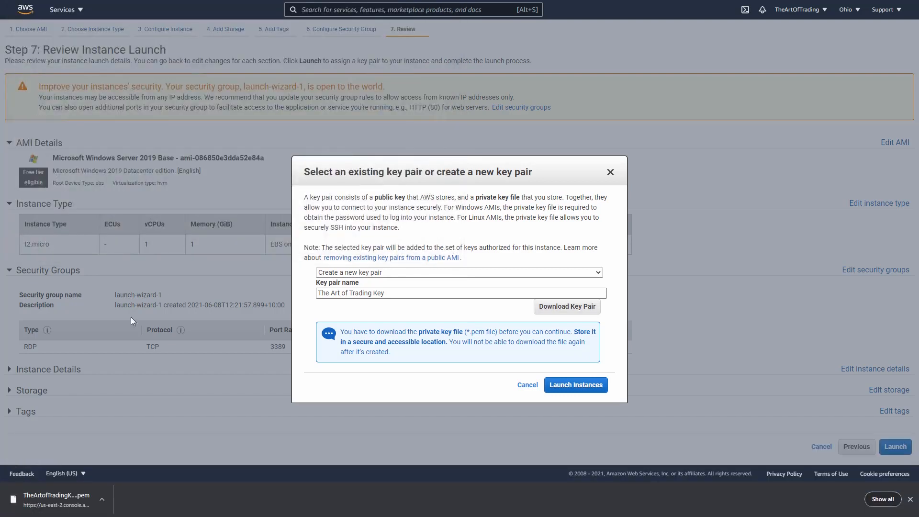
{"action": "mouse_move", "coordinate": [176, 221]}
{"action": "left_mouse_down"}
{"action": "mouse_move", "coordinate": [84, 502]}
{"action": "mouse_move", "coordinate": [67, 485]}
{"action": "mouse_move", "coordinate": [73, 502]}
{"action": "left_mouse_up"}
{"action": "key", "text": "Escape"}
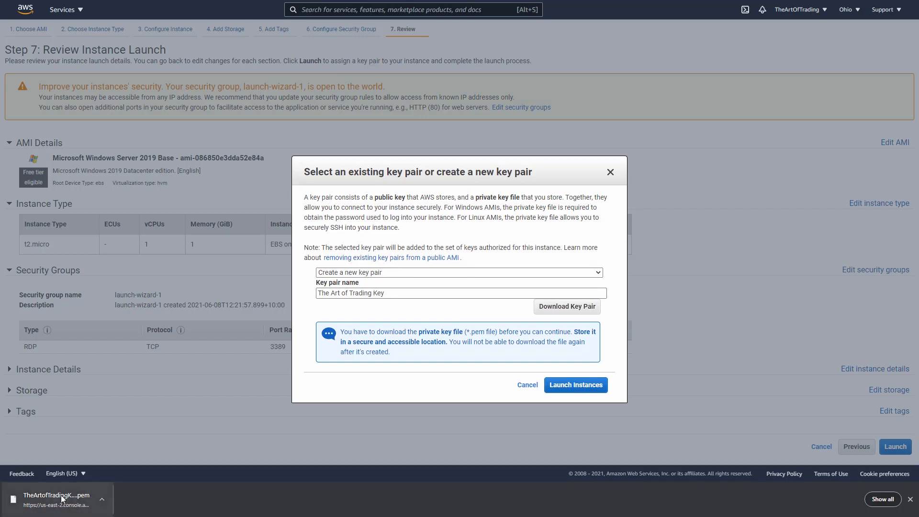
Step: Launch the instance with the new key pair and open it in the instances list from the launch status page
{"action": "left_click", "coordinate": [548, 386]}
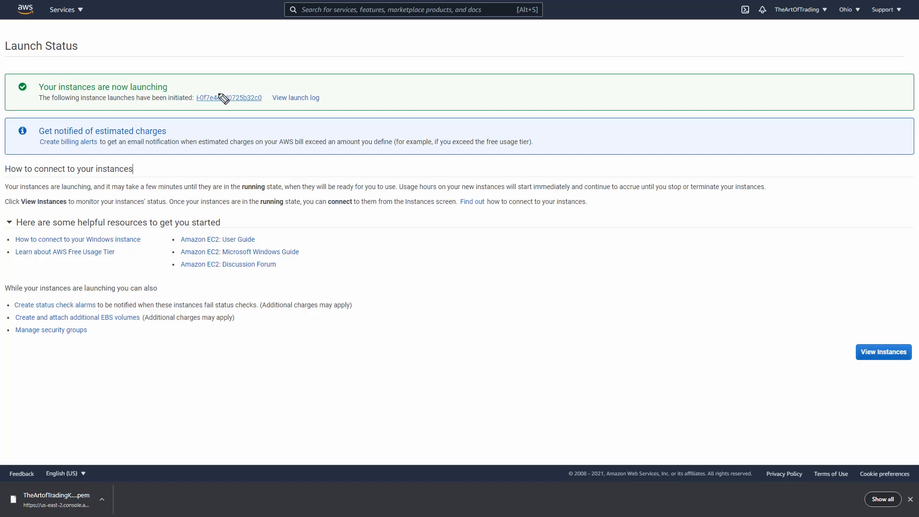
{"action": "mouse_move", "coordinate": [191, 89]}
{"action": "left_mouse_down"}
{"action": "mouse_move", "coordinate": [267, 114]}
{"action": "mouse_move", "coordinate": [192, 85]}
{"action": "left_mouse_up"}
{"action": "key", "text": "Escape"}
{"action": "left_click", "coordinate": [223, 99]}
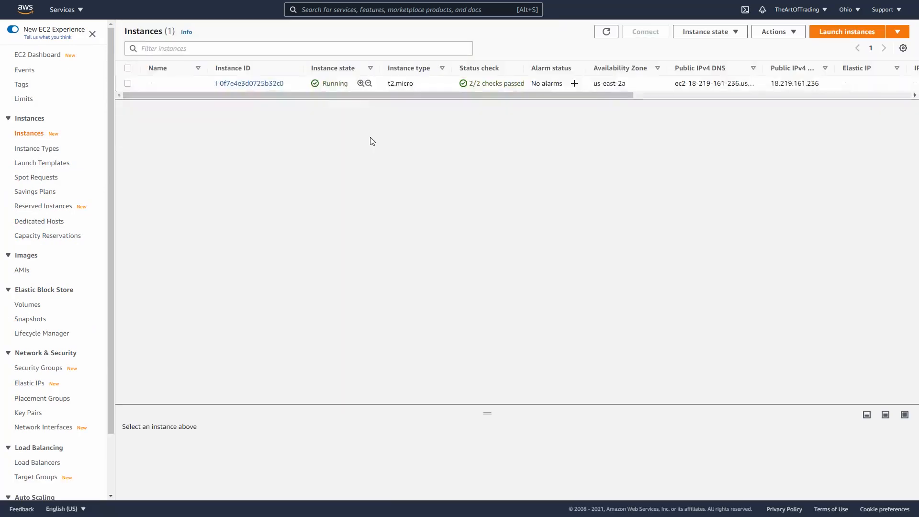
Step: Open the RDP client connection options for the instance and save its remote desktop file in the AWS folder
{"action": "mouse_move", "coordinate": [306, 65]}
{"action": "left_mouse_down"}
{"action": "mouse_move", "coordinate": [308, 85]}
{"action": "mouse_move", "coordinate": [361, 96]}
{"action": "mouse_move", "coordinate": [357, 62]}
{"action": "mouse_move", "coordinate": [308, 57]}
{"action": "left_mouse_up"}
{"action": "left_click_drag", "start_coordinate": [311, 89], "coordinate": [348, 88]}
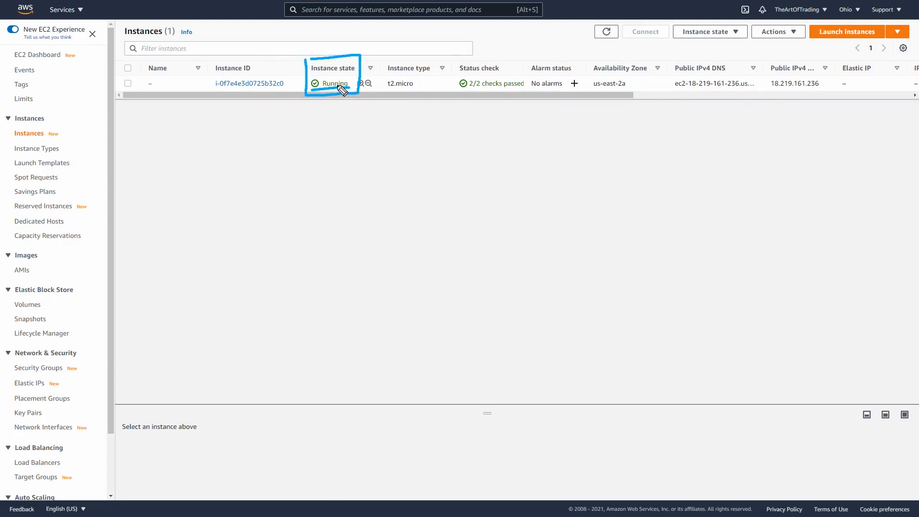
{"action": "mouse_move", "coordinate": [455, 56]}
{"action": "left_mouse_down"}
{"action": "mouse_move", "coordinate": [458, 81]}
{"action": "mouse_move", "coordinate": [533, 98]}
{"action": "mouse_move", "coordinate": [462, 60]}
{"action": "left_mouse_up"}
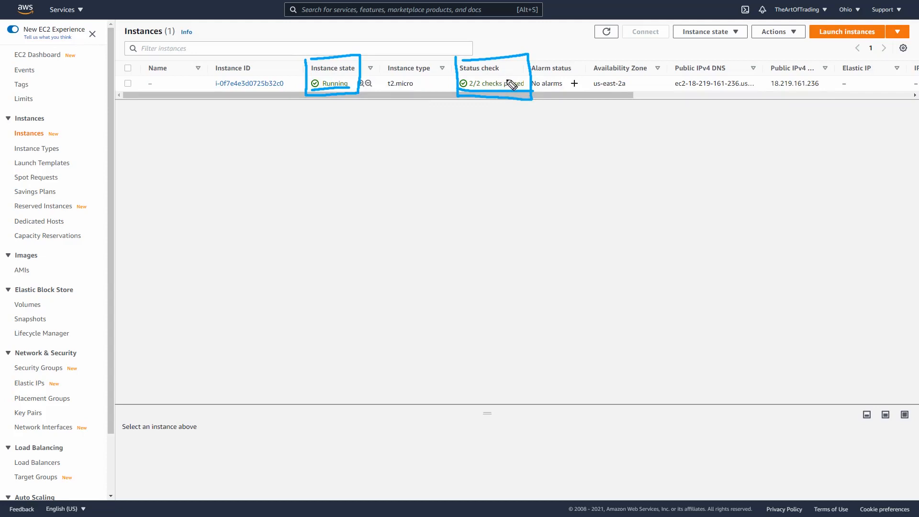
{"action": "key", "text": "Escape"}
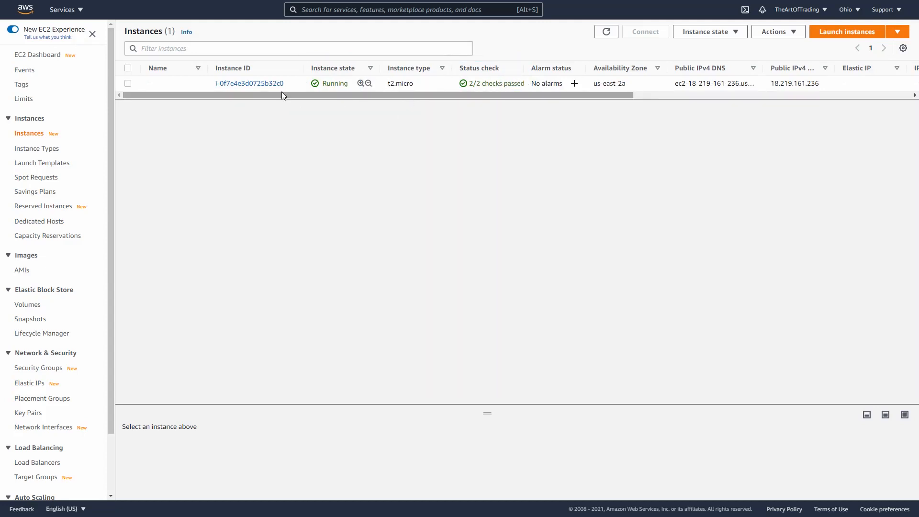
{"action": "right_click", "coordinate": [296, 86]}
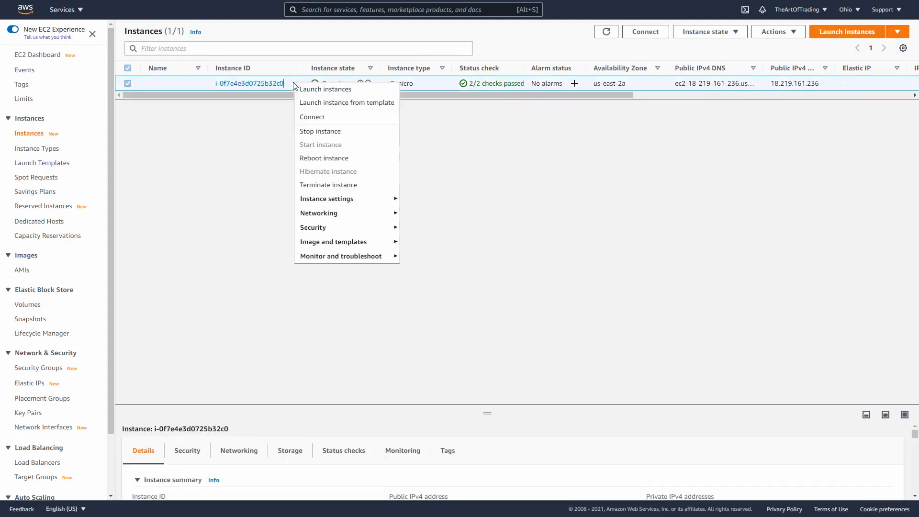
{"action": "left_click", "coordinate": [331, 122]}
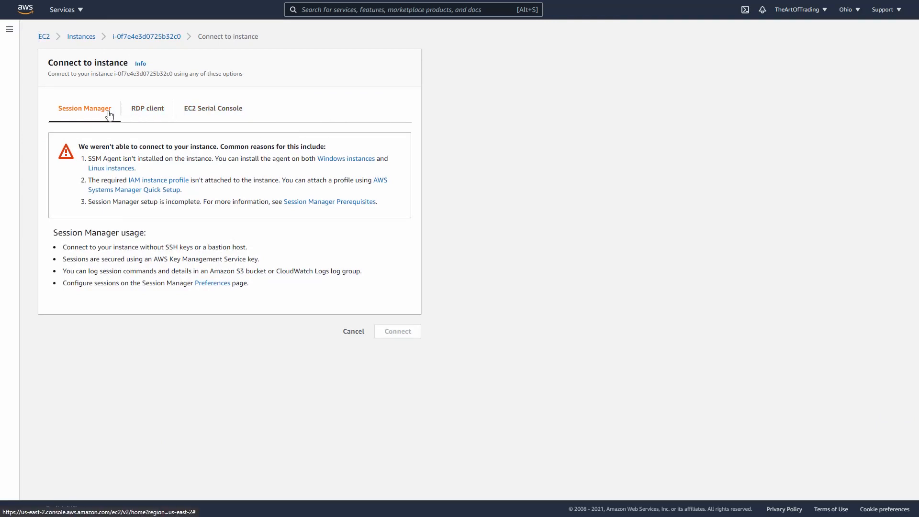
{"action": "left_click", "coordinate": [147, 111]}
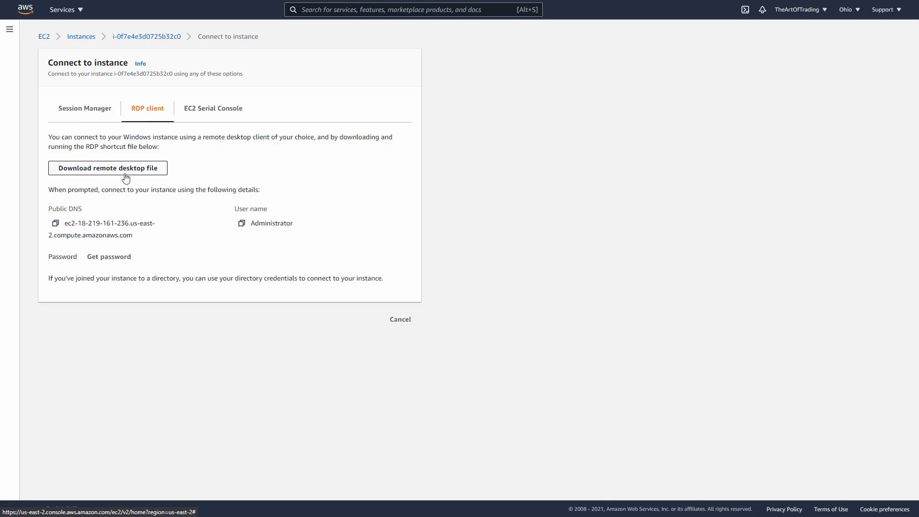
{"action": "left_click", "coordinate": [146, 173]}
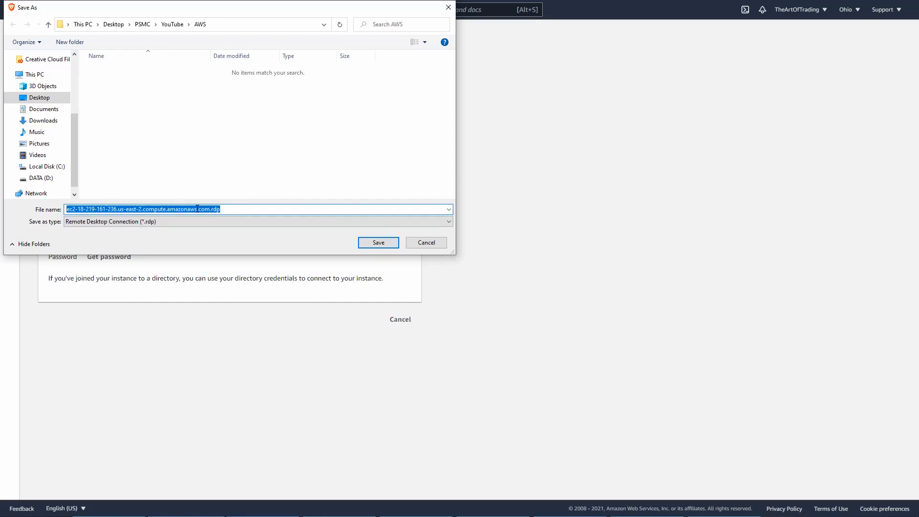
{"action": "left_click", "coordinate": [380, 242]}
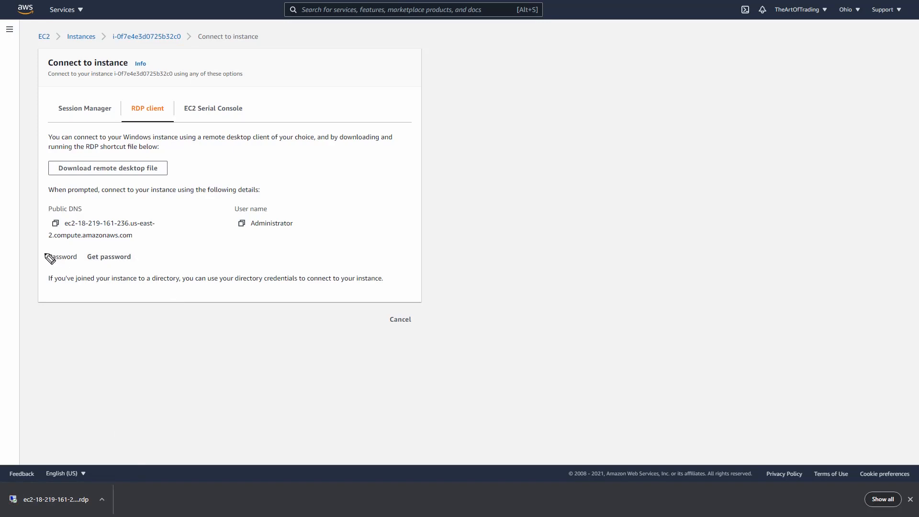
Step: Decrypt the instance's Windows administrator password using the private key file TheArtofTradingKey.pem and copy the password
{"action": "mouse_move", "coordinate": [43, 251]}
{"action": "left_mouse_down"}
{"action": "mouse_move", "coordinate": [128, 275]}
{"action": "mouse_move", "coordinate": [42, 247]}
{"action": "left_mouse_up"}
{"action": "key", "text": "Escape"}
{"action": "left_click", "coordinate": [119, 261]}
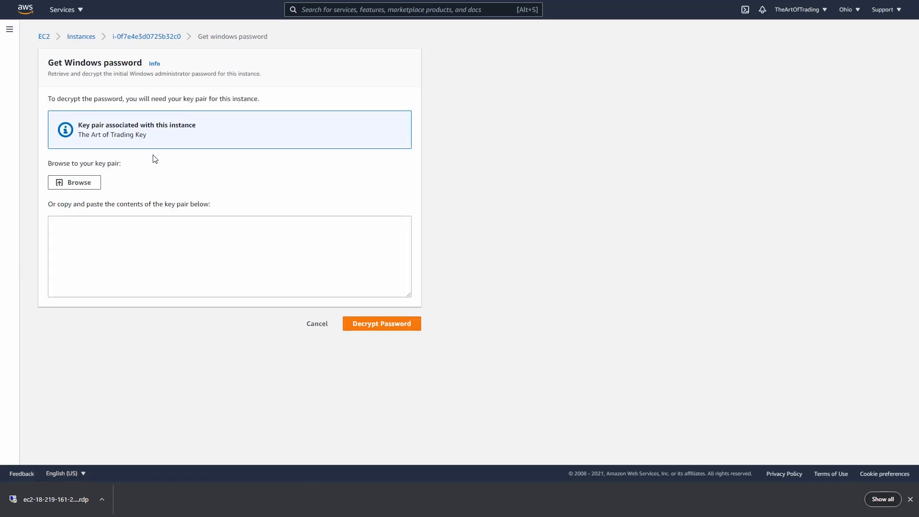
{"action": "mouse_move", "coordinate": [41, 152]}
{"action": "left_mouse_down"}
{"action": "mouse_move", "coordinate": [52, 205]}
{"action": "mouse_move", "coordinate": [112, 160]}
{"action": "left_mouse_up"}
{"action": "key", "text": "Escape"}
{"action": "left_click", "coordinate": [78, 186]}
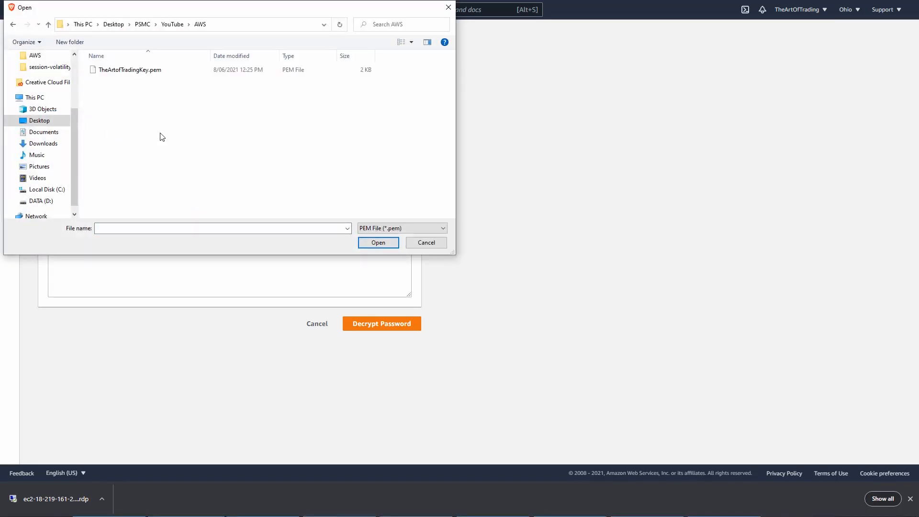
{"action": "left_click", "coordinate": [136, 71]}
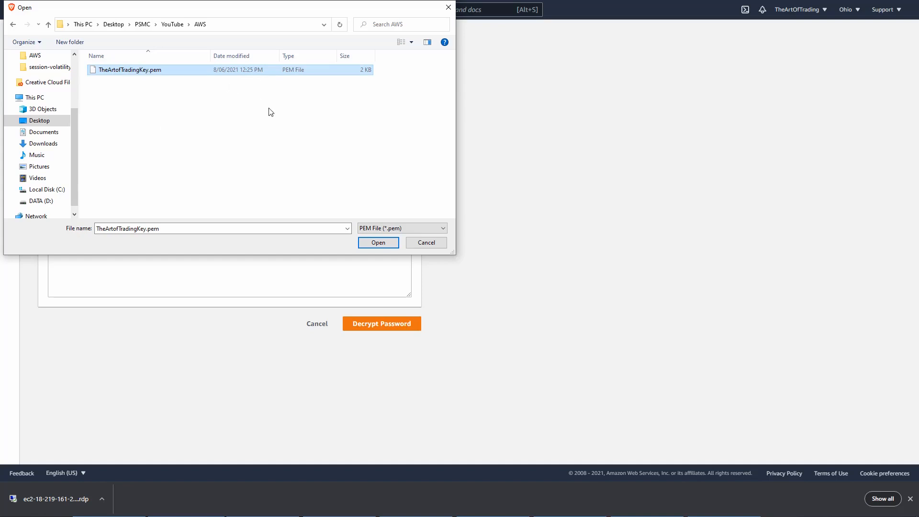
{"action": "left_click", "coordinate": [378, 243]}
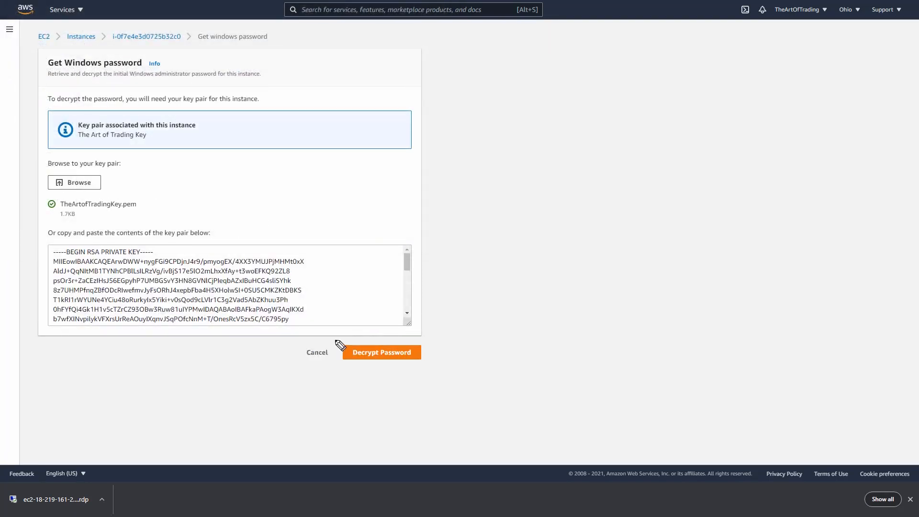
{"action": "mouse_move", "coordinate": [340, 345]}
{"action": "left_mouse_down"}
{"action": "mouse_move", "coordinate": [410, 375]}
{"action": "mouse_move", "coordinate": [339, 334]}
{"action": "left_mouse_up"}
{"action": "left_click", "coordinate": [391, 356]}
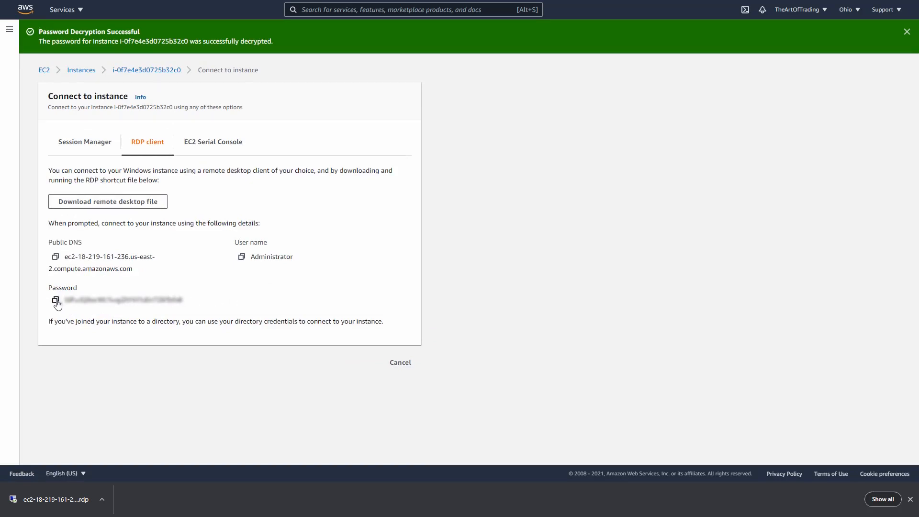
{"action": "left_click", "coordinate": [56, 301]}
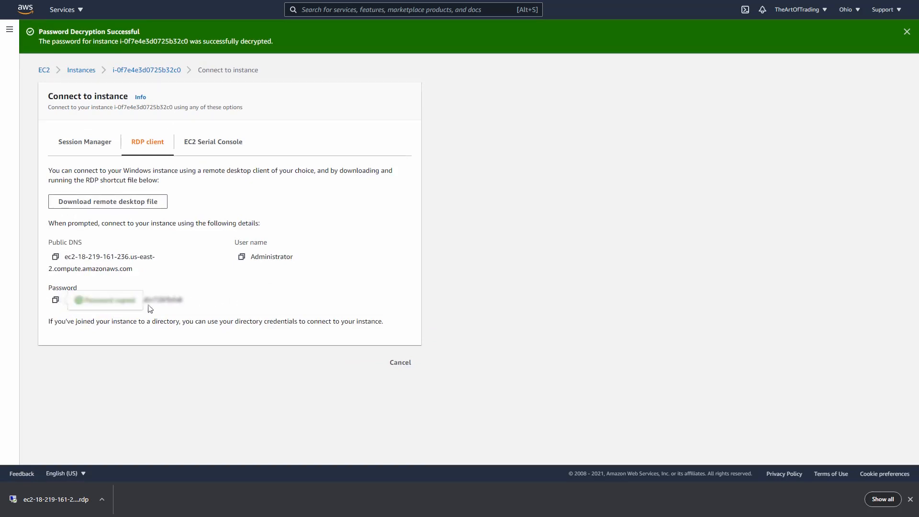
Step: Open the downloaded remote desktop file from its folder and connect, with the option not to be asked again for this computer
{"action": "left_click", "coordinate": [102, 499]}
{"action": "left_click", "coordinate": [126, 472]}
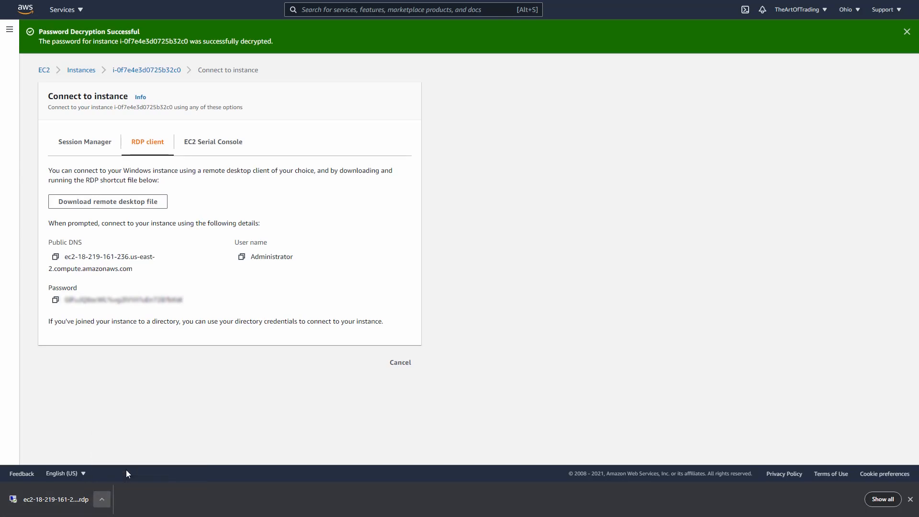
{"action": "left_click_drag", "start_coordinate": [532, 157], "coordinate": [511, 103]}
{"action": "double_click", "coordinate": [367, 211]}
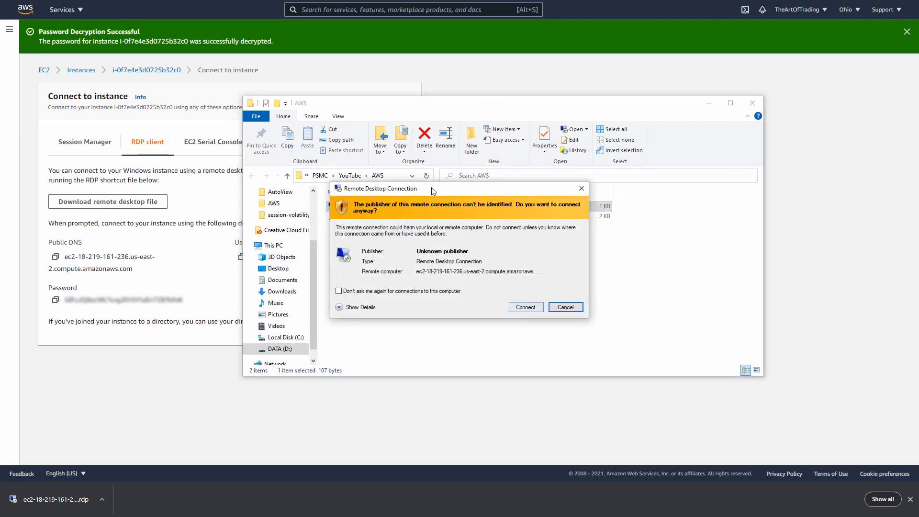
{"action": "left_click", "coordinate": [338, 291]}
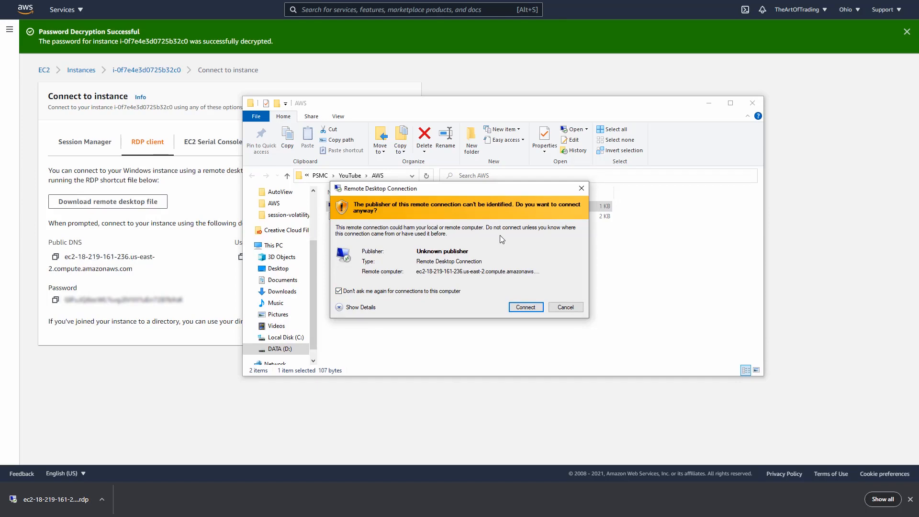
{"action": "left_click", "coordinate": [526, 308]}
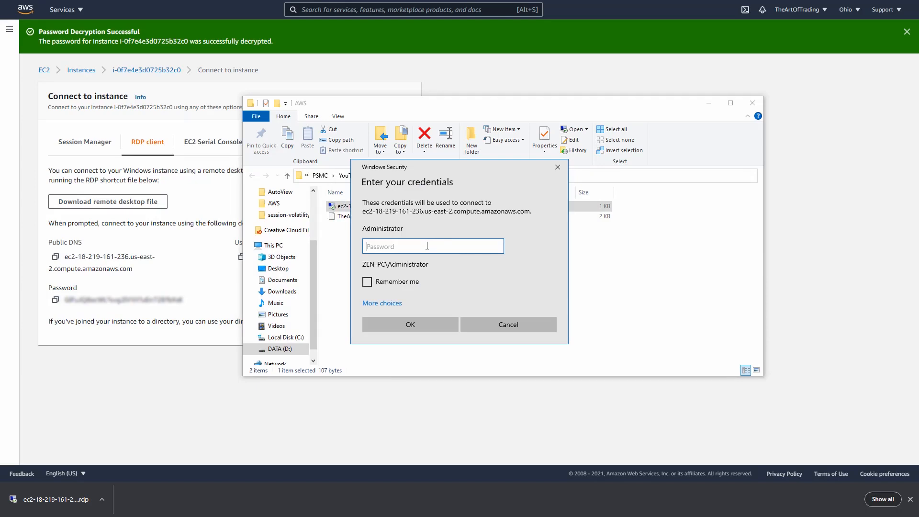
Step: Enter the copied Administrator password for the remote computer, have the credentials remembered and submit them
{"action": "key", "text": "ctrl+v"}
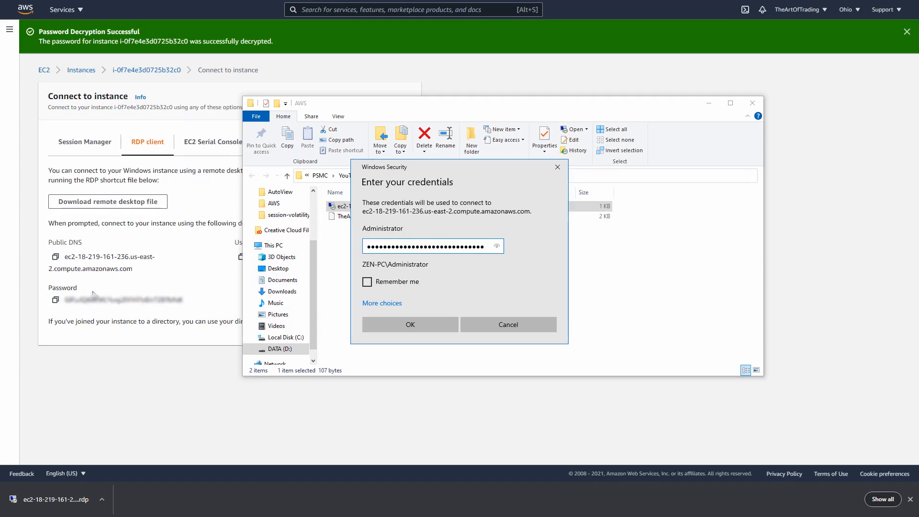
{"action": "mouse_move", "coordinate": [64, 286]}
{"action": "left_mouse_down"}
{"action": "mouse_move", "coordinate": [199, 312]}
{"action": "mouse_move", "coordinate": [79, 290]}
{"action": "left_mouse_up"}
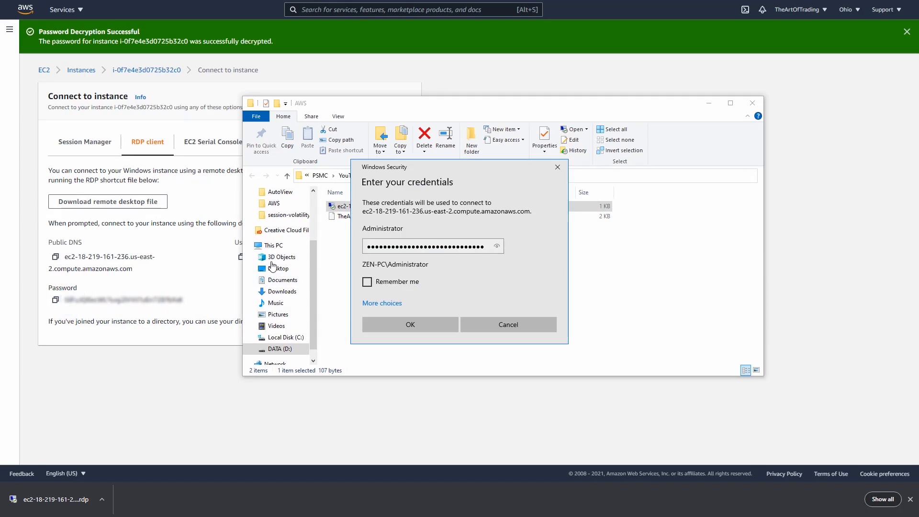
{"action": "left_click", "coordinate": [367, 281]}
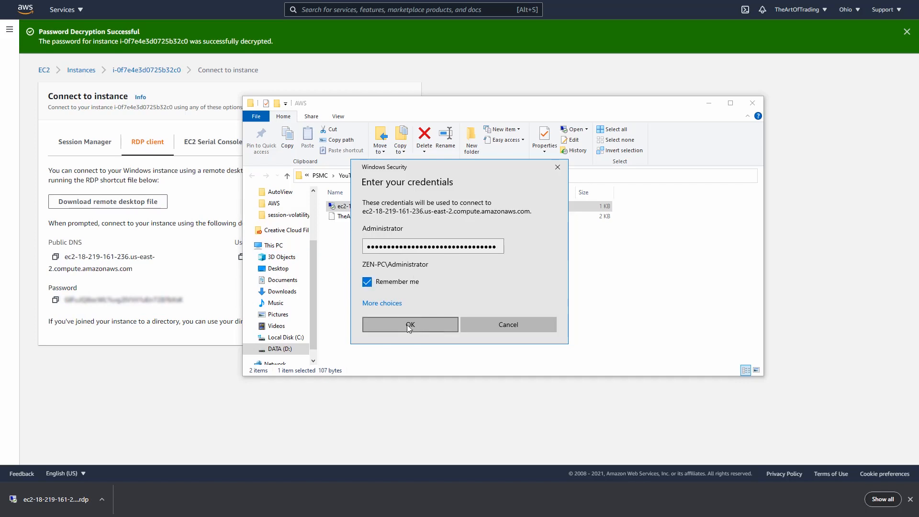
{"action": "left_click", "coordinate": [425, 326]}
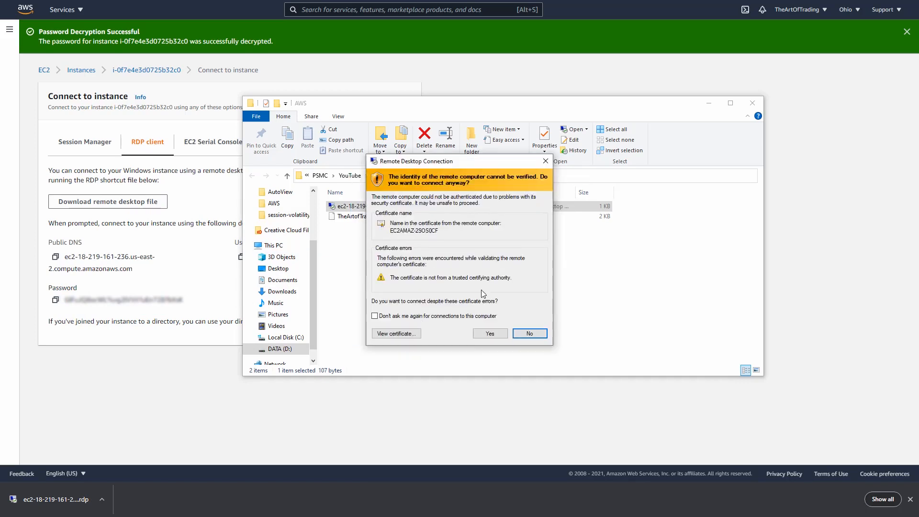
Step: Accept the remote computer's certificate without being asked again, and decline making the server discoverable on Network 2
{"action": "left_click", "coordinate": [374, 315]}
{"action": "left_click", "coordinate": [492, 336]}
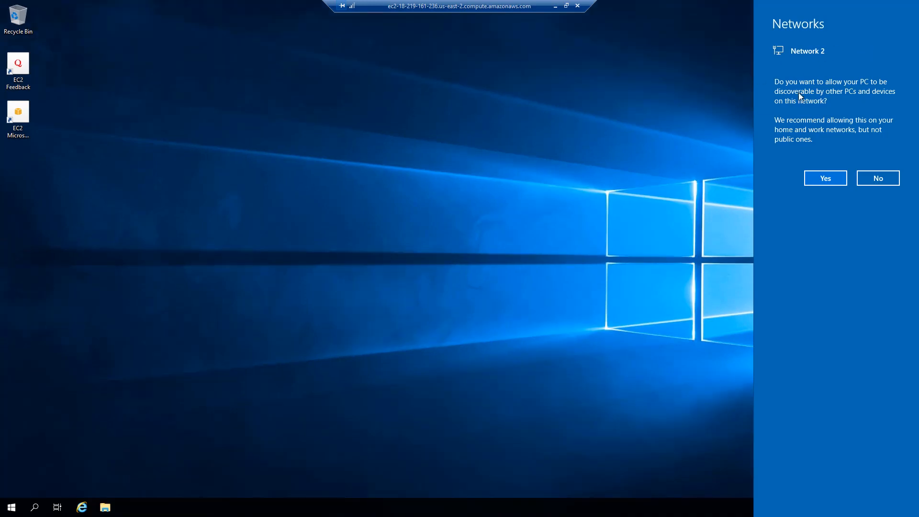
{"action": "left_click", "coordinate": [876, 180]}
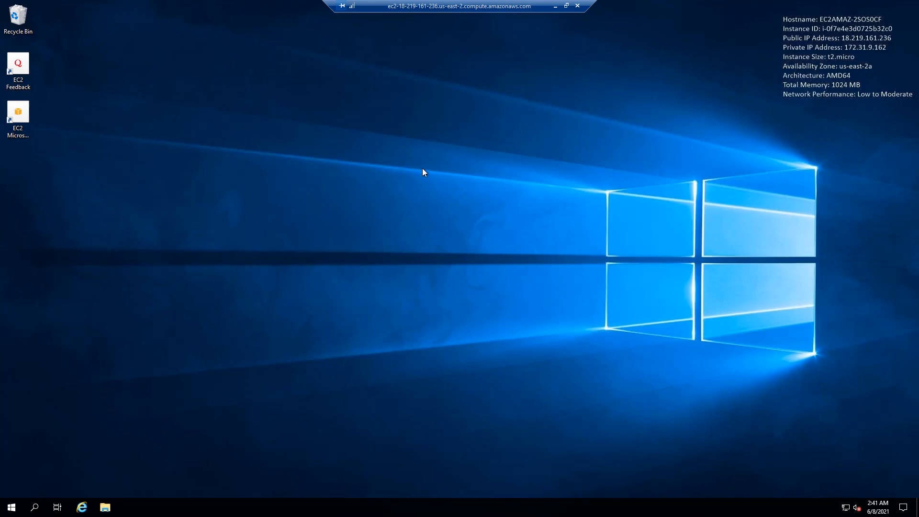
Step: Minimize the remote session and search the web for "google chrome download" in the local browser
{"action": "left_click", "coordinate": [555, 5]}
{"action": "type", "text": "google chrome"}
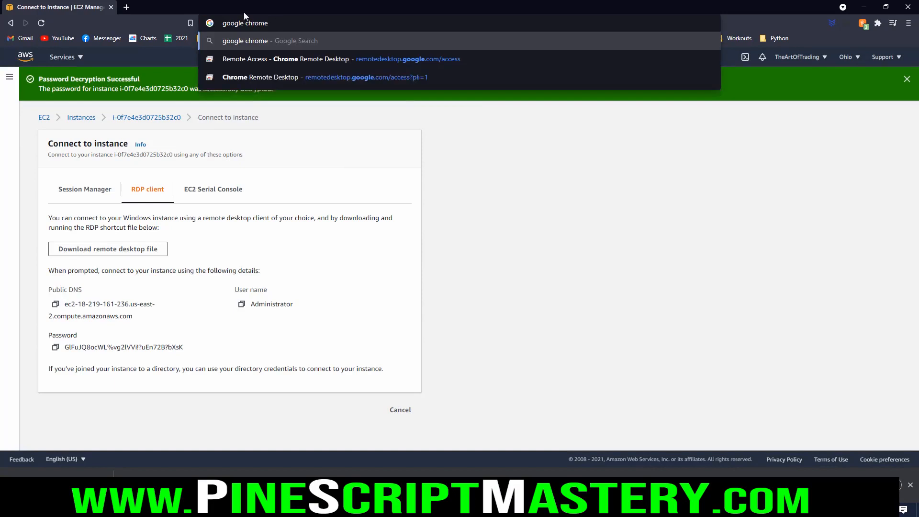
{"action": "type", "text": " download"}
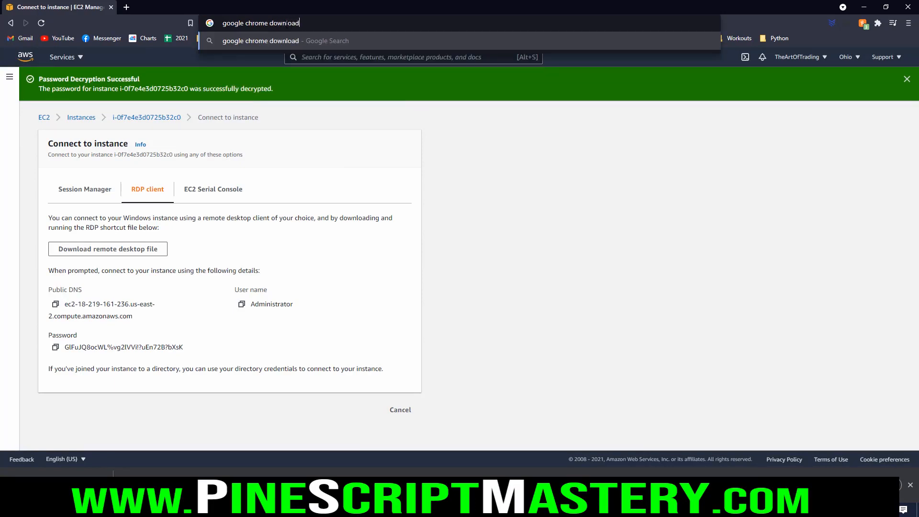
{"action": "key", "text": "Return"}
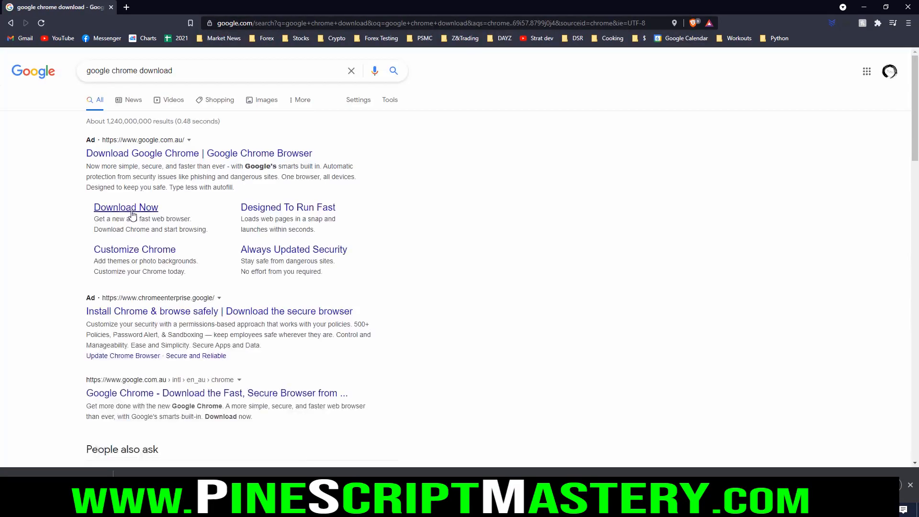
Step: Download the Chrome installer with usage statistics reporting turned off, saving ChromeSetup.exe in the AWS folder
{"action": "left_click", "coordinate": [138, 209]}
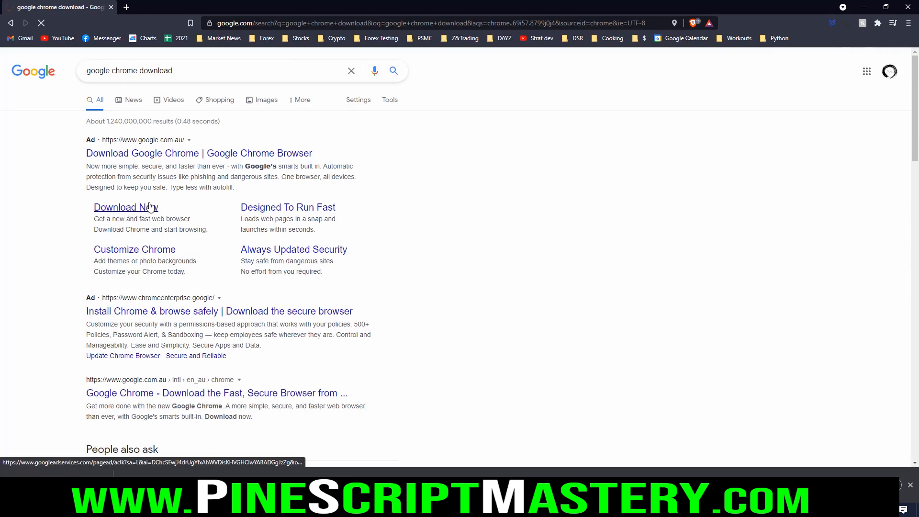
{"action": "left_click", "coordinate": [324, 321]}
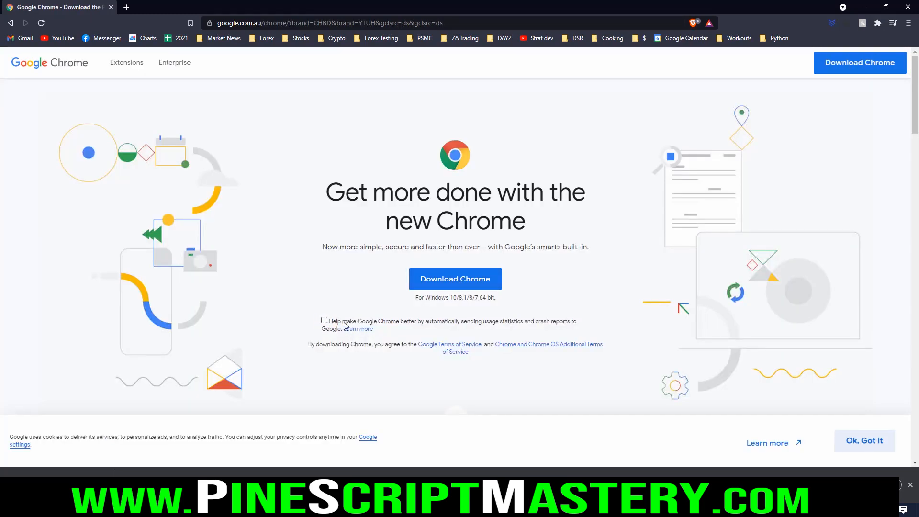
{"action": "left_click", "coordinate": [462, 283]}
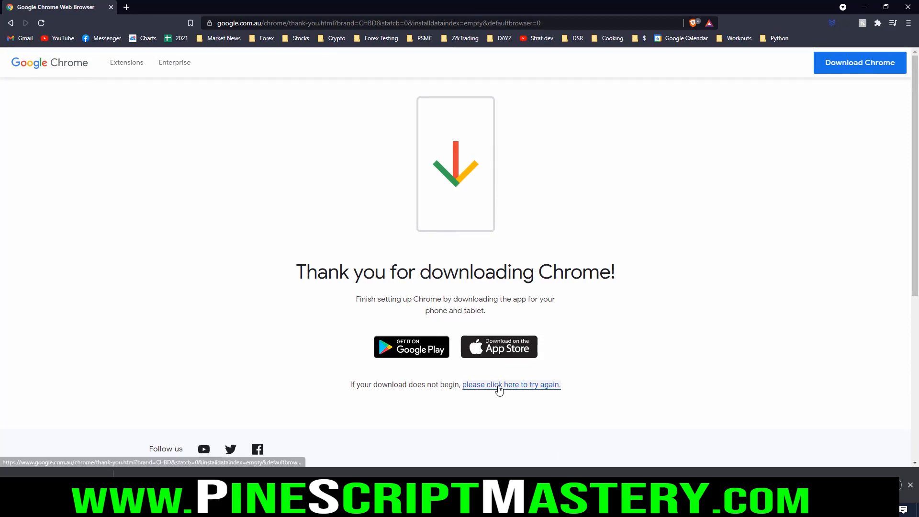
{"action": "left_click", "coordinate": [500, 389]}
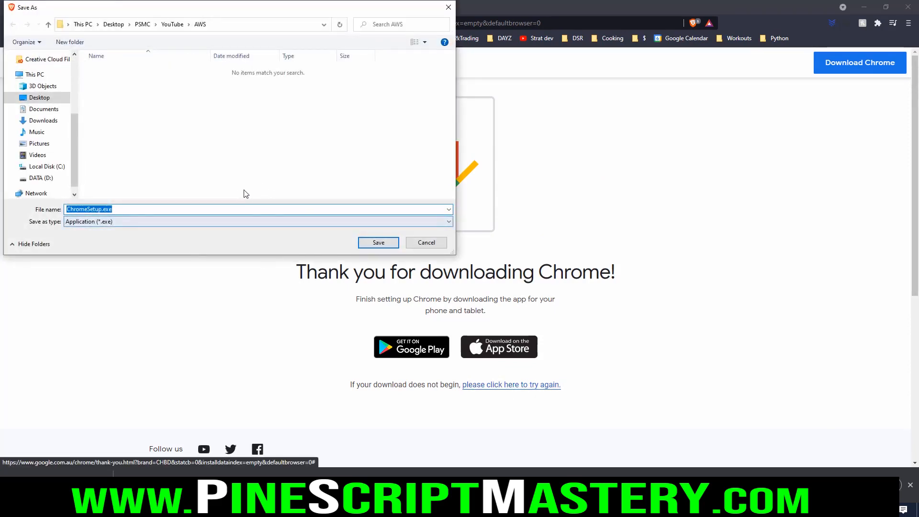
{"action": "left_click", "coordinate": [372, 242]}
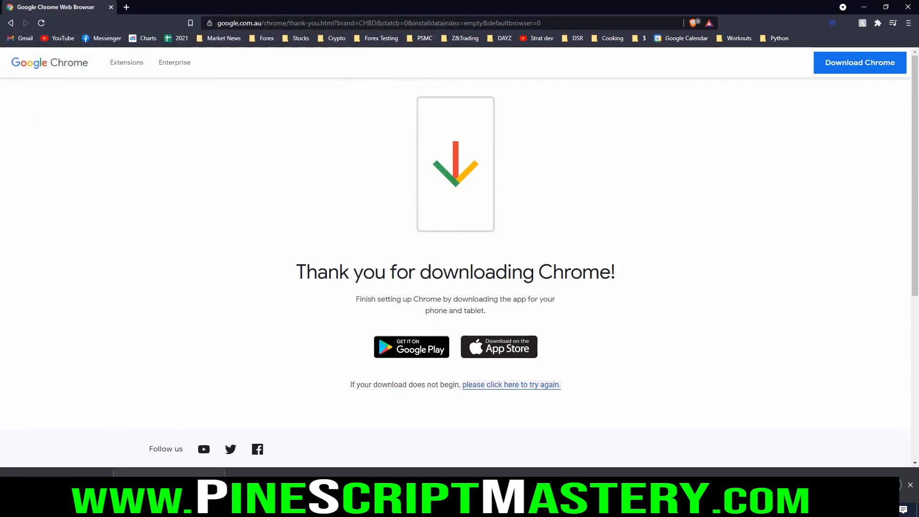
Step: Copy ChromeSetup.exe from the local AWS folder and paste it onto the remote server's desktop
{"action": "left_click", "coordinate": [144, 509]}
{"action": "left_click", "coordinate": [376, 258]}
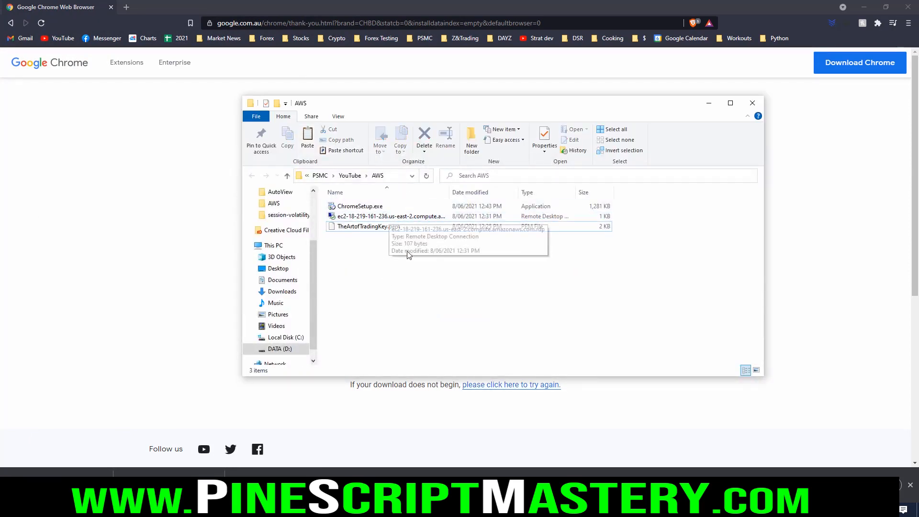
{"action": "left_click", "coordinate": [363, 208]}
{"action": "right_click", "coordinate": [364, 209]}
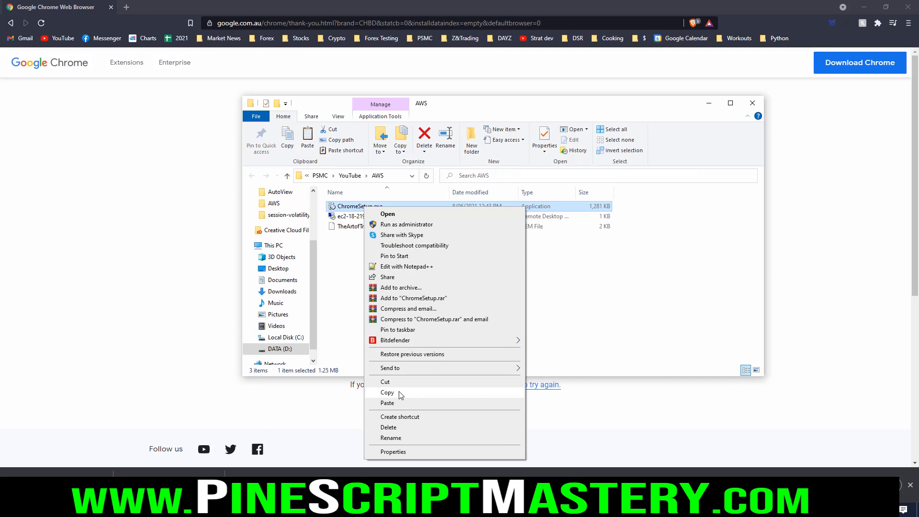
{"action": "left_click", "coordinate": [388, 392]}
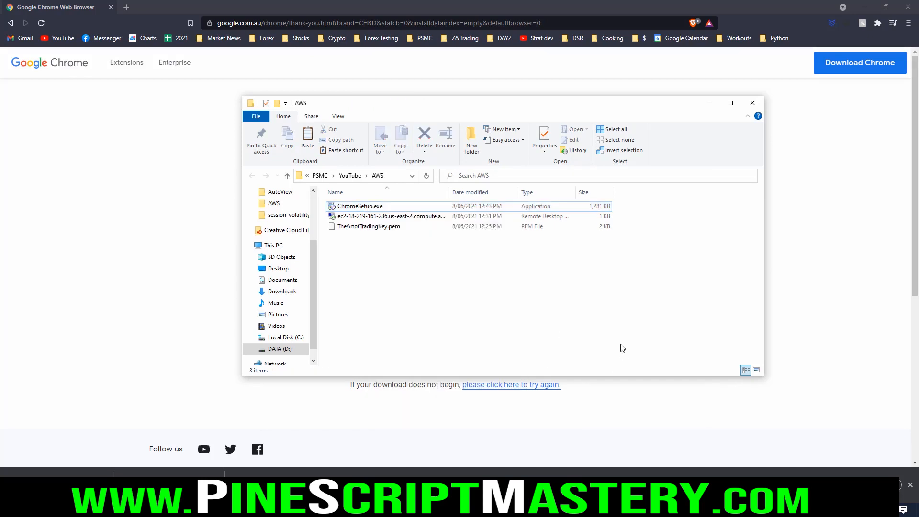
{"action": "left_click", "coordinate": [739, 513]}
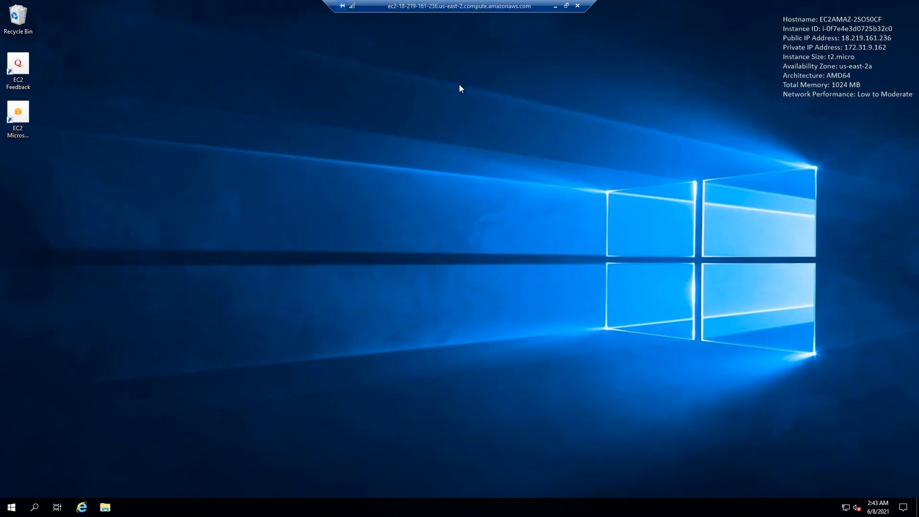
{"action": "right_click", "coordinate": [182, 168]}
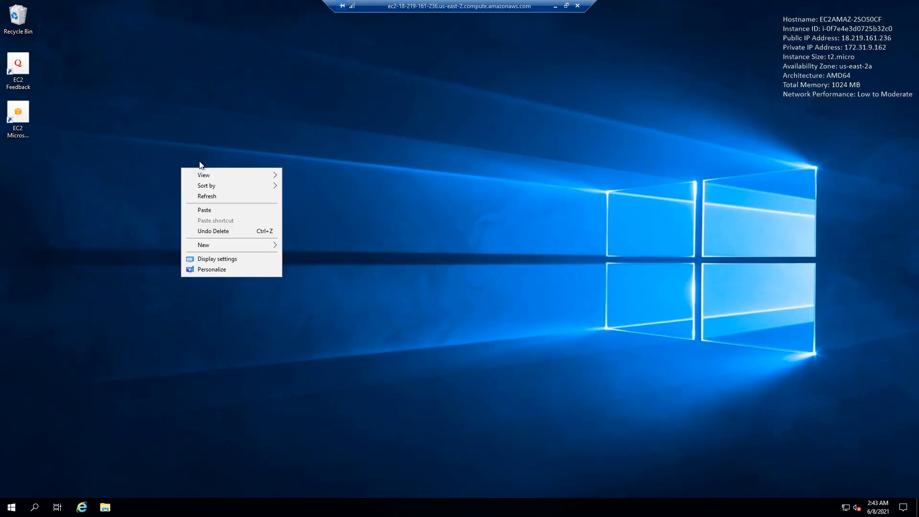
{"action": "left_click", "coordinate": [209, 210]}
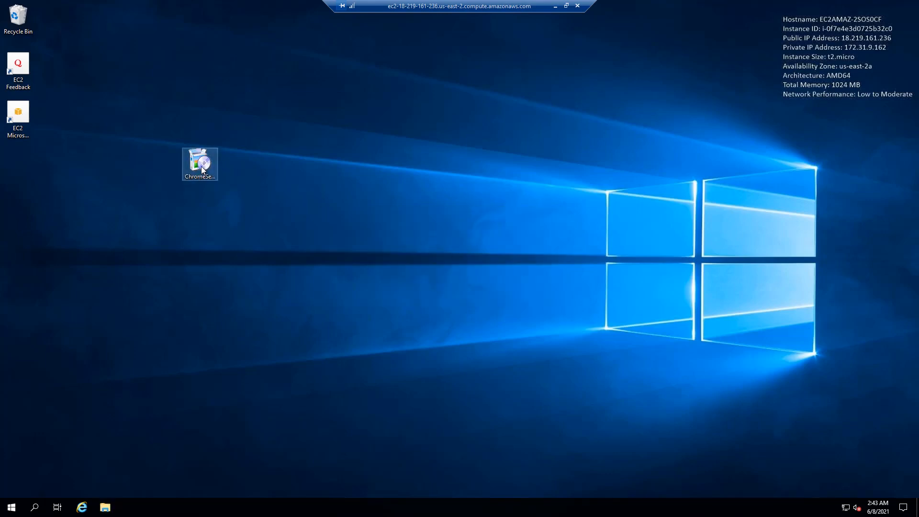
Step: Install Chrome on the server from ChromeSetup.exe, move its window off the desktop icons and remove the setup file from the desktop
{"action": "double_click", "coordinate": [201, 166]}
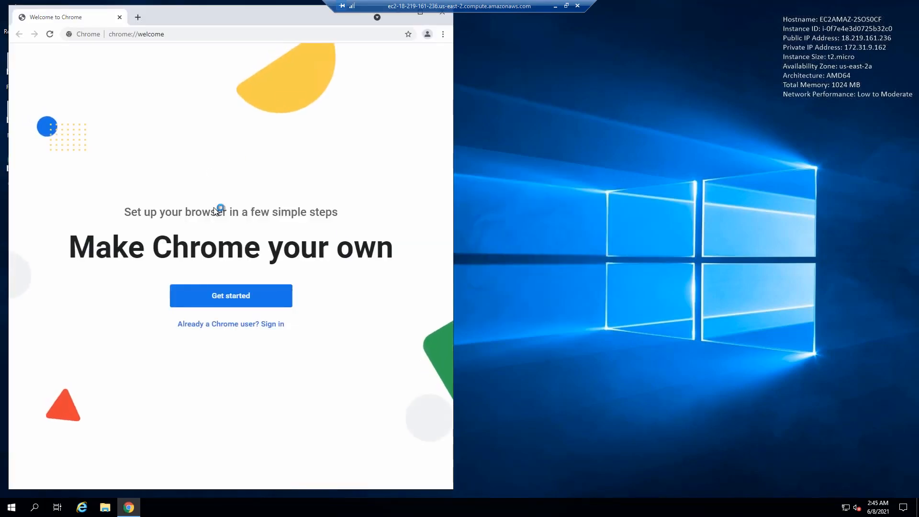
{"action": "left_click_drag", "start_coordinate": [209, 17], "coordinate": [475, 51]}
{"action": "left_click", "coordinate": [200, 168]}
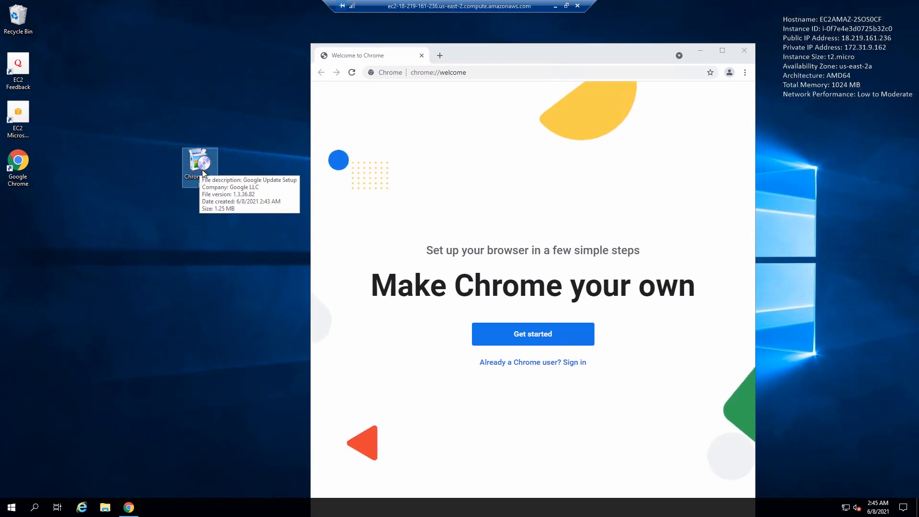
Step: Open tradingview.com in the newly installed Chrome browser on the server
{"action": "left_click", "coordinate": [407, 72]}
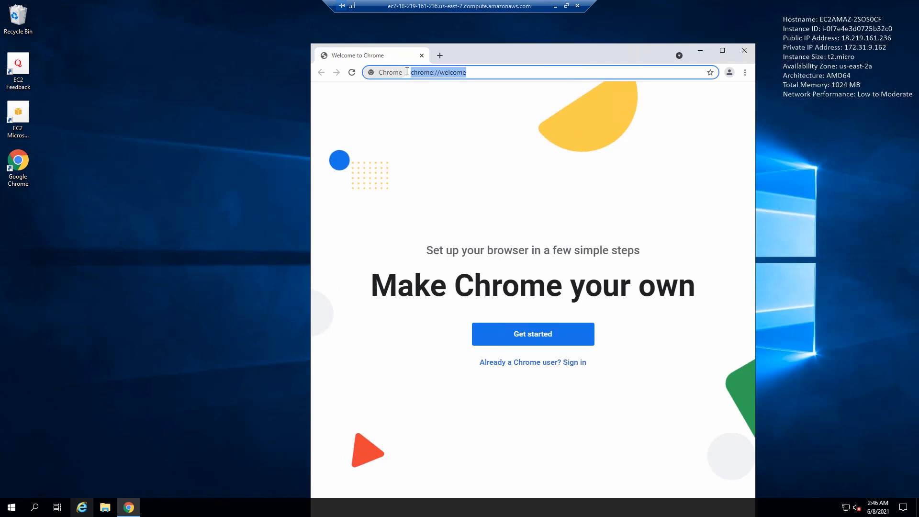
{"action": "type", "text": "tradingview.com"}
{"action": "key", "text": "Return"}
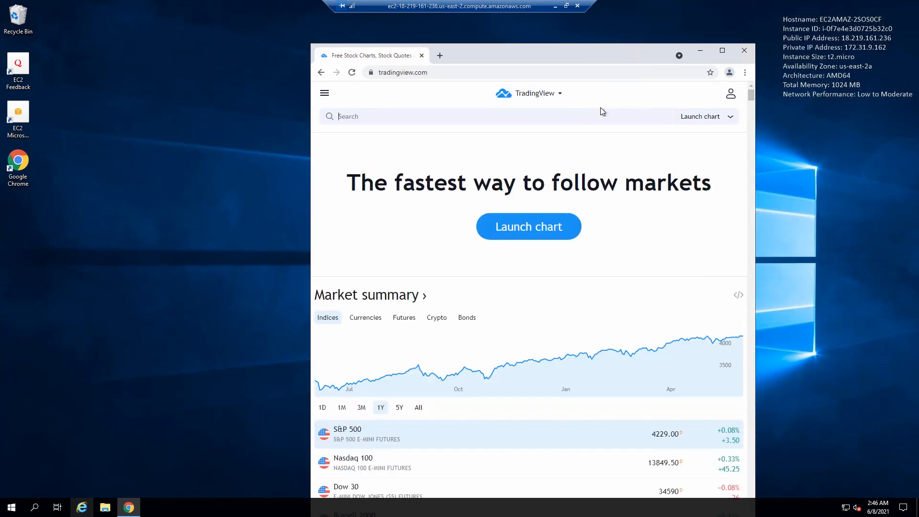
Step: Sign in to TradingView with the email option using the account username and password, and save the password in Chrome
{"action": "left_click", "coordinate": [731, 96]}
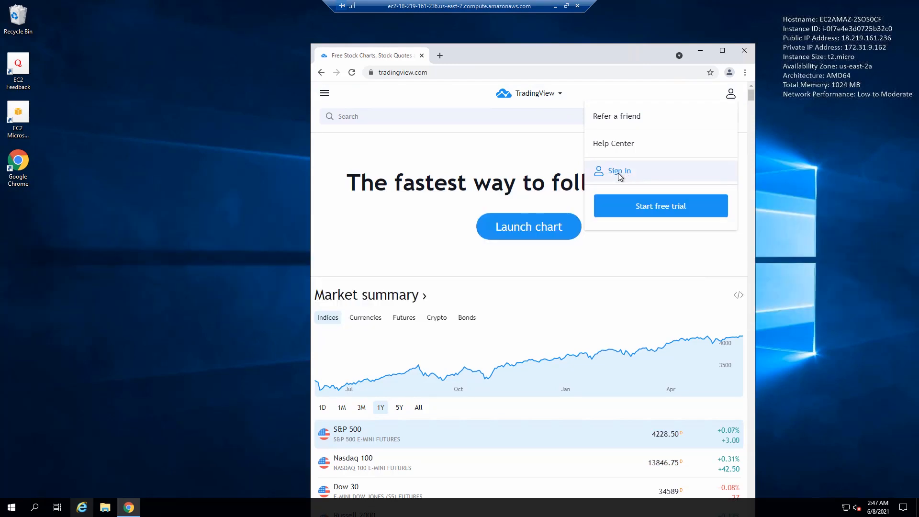
{"action": "left_click", "coordinate": [620, 171]}
{"action": "left_click", "coordinate": [531, 344]}
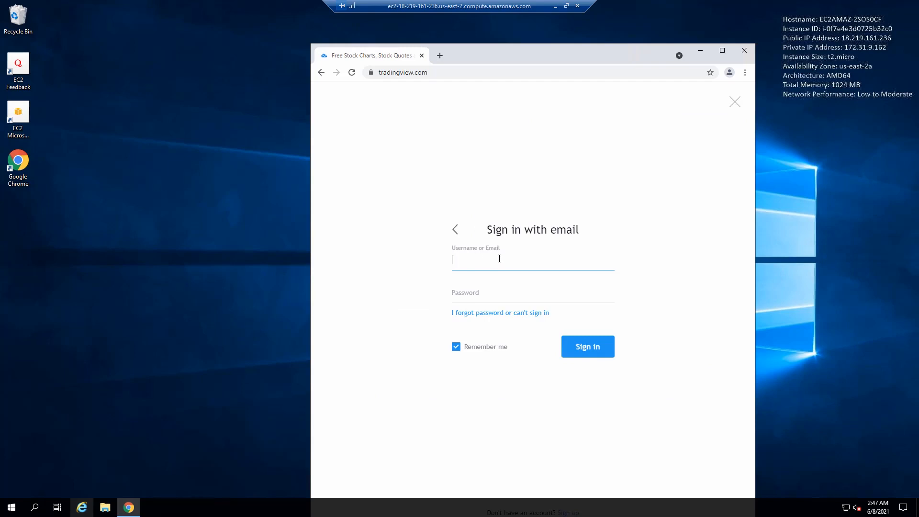
{"action": "type", "text": "ZenAndTheArtOfTrading"}
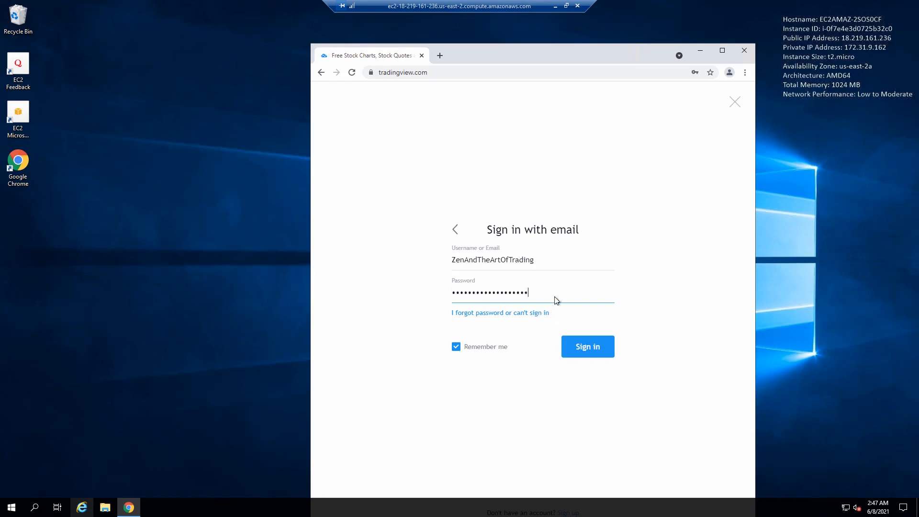
{"action": "left_click", "coordinate": [591, 356]}
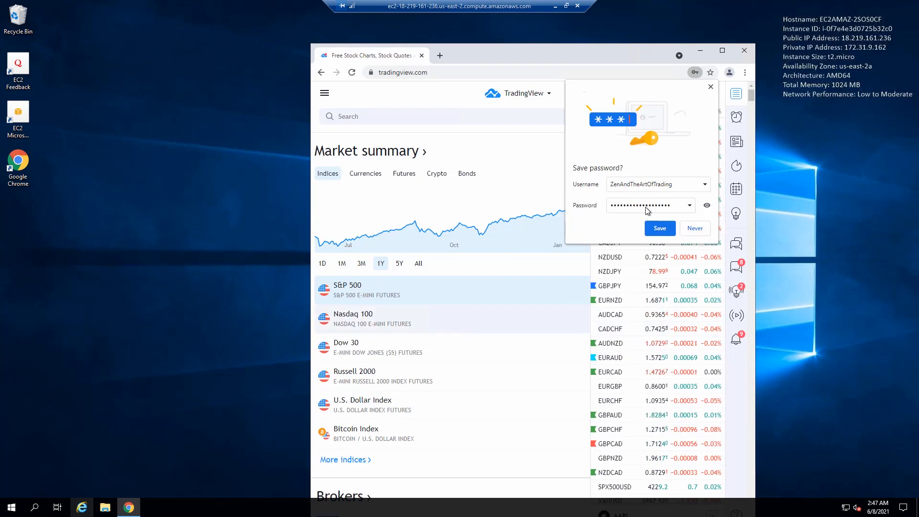
{"action": "left_click", "coordinate": [660, 229]}
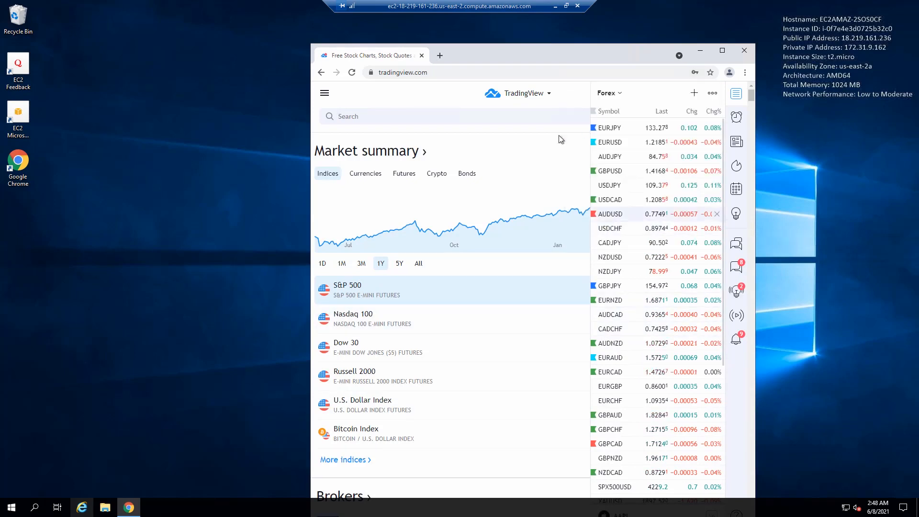
Step: Maximize Chrome, open the full-featured EURUSD chart from the Forex watchlist with the side list collapsed, and dismiss the OANDA broker dialog
{"action": "left_click", "coordinate": [723, 52]}
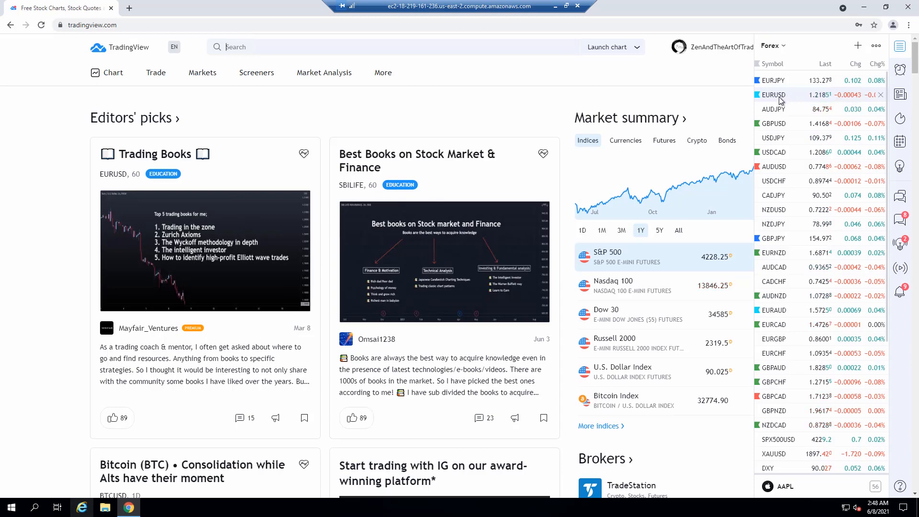
{"action": "left_click", "coordinate": [784, 94]}
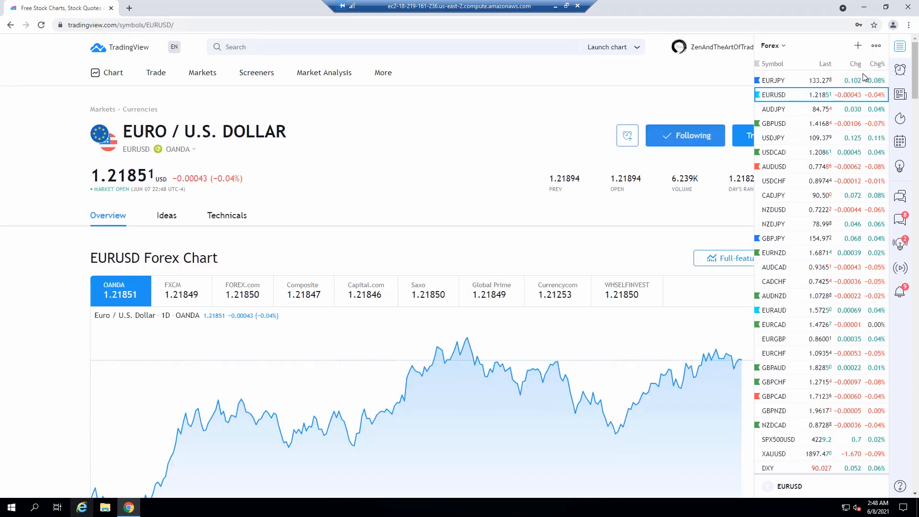
{"action": "left_click", "coordinate": [900, 50]}
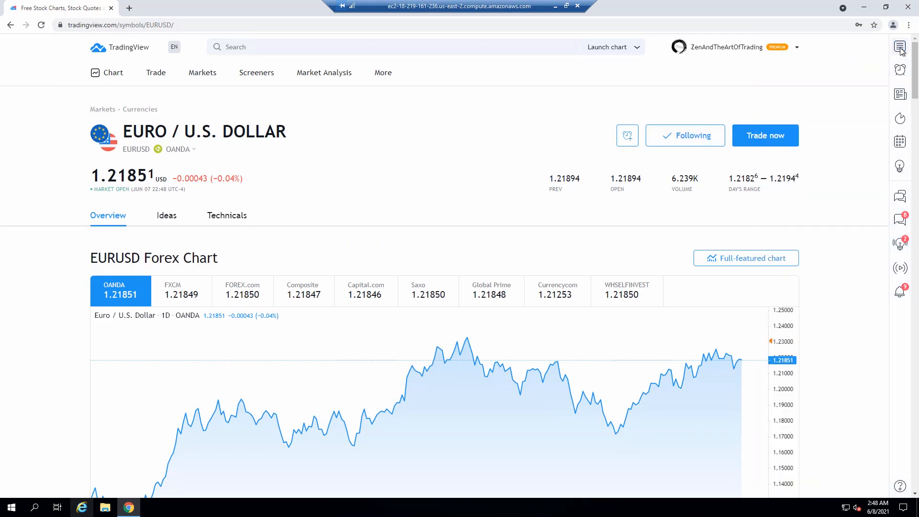
{"action": "left_click", "coordinate": [752, 259]}
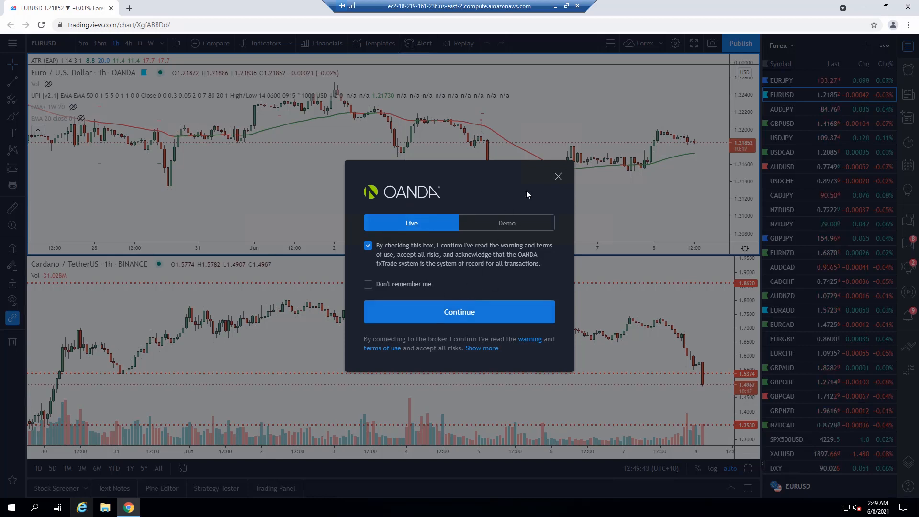
{"action": "left_click", "coordinate": [558, 176]}
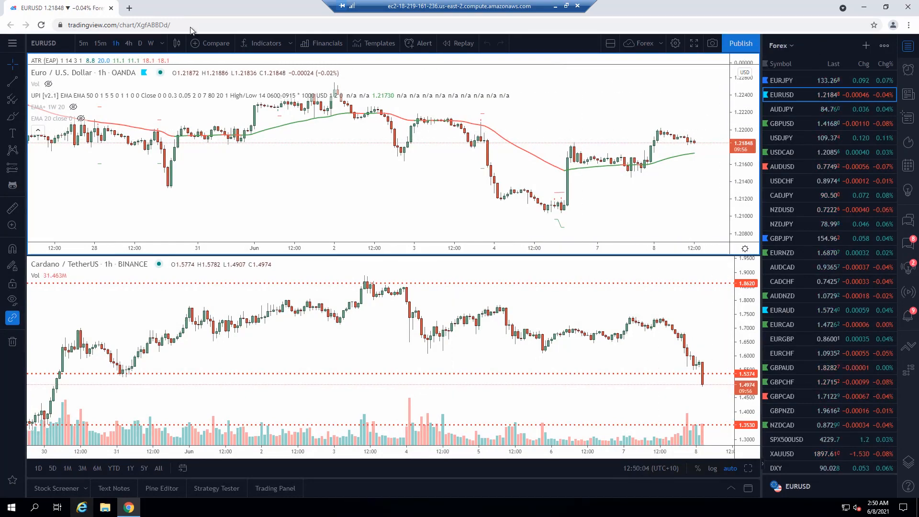
Step: Search Google for autoview in a new tab, add the Autoview extension to Chrome from the Web Store, and close that tab
{"action": "left_click", "coordinate": [129, 8]}
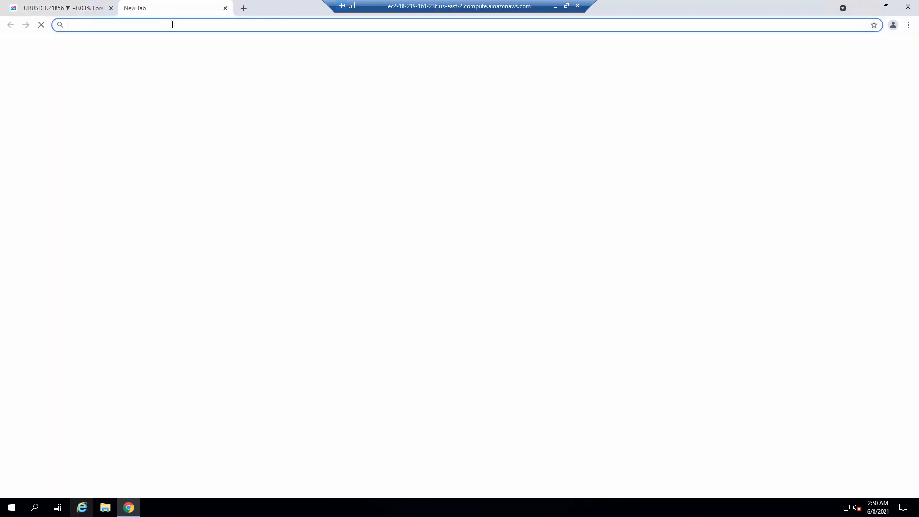
{"action": "type", "text": "autoview"}
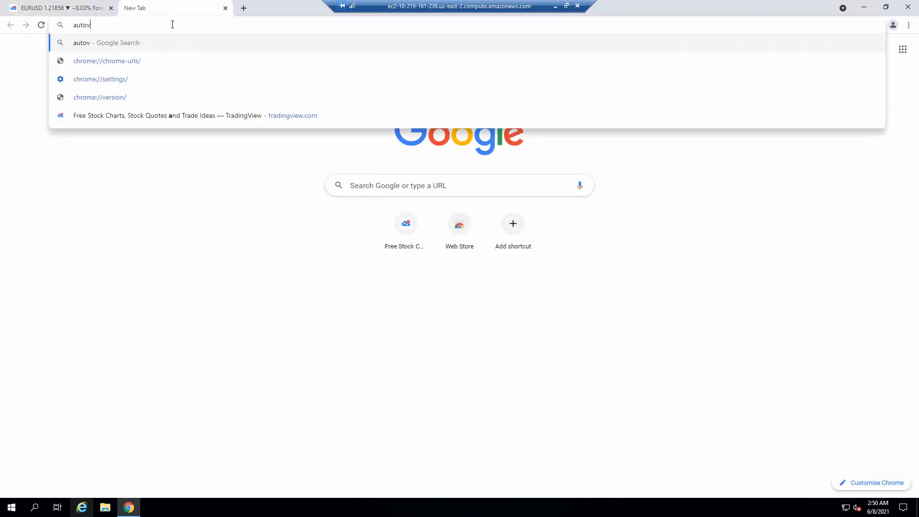
{"action": "key", "text": "Return"}
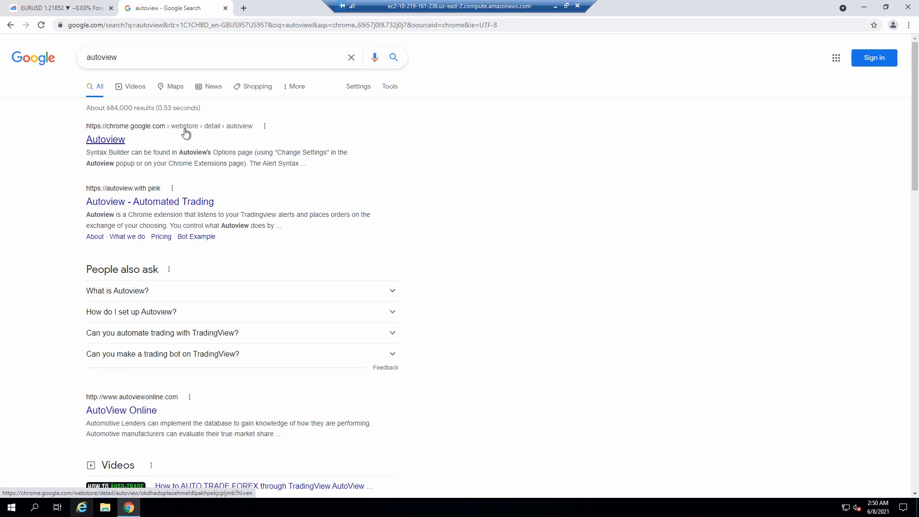
{"action": "left_click", "coordinate": [112, 143]}
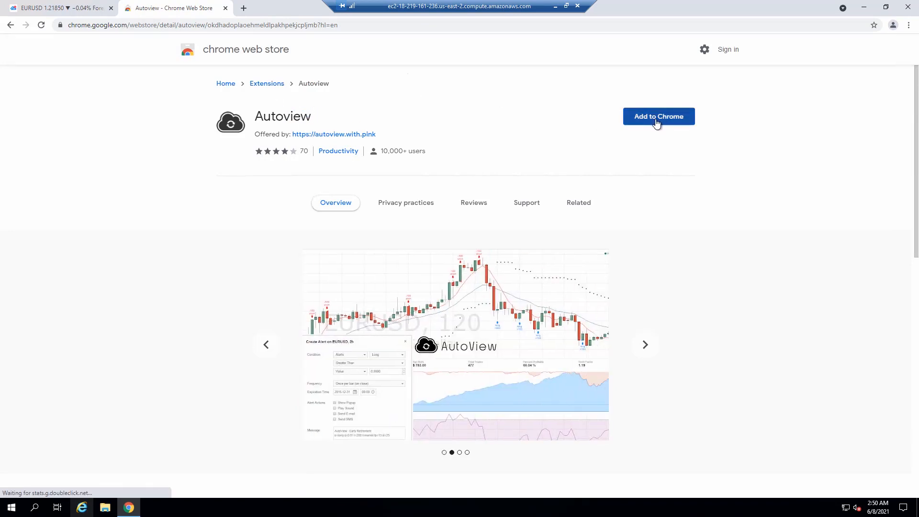
{"action": "left_click", "coordinate": [657, 120]}
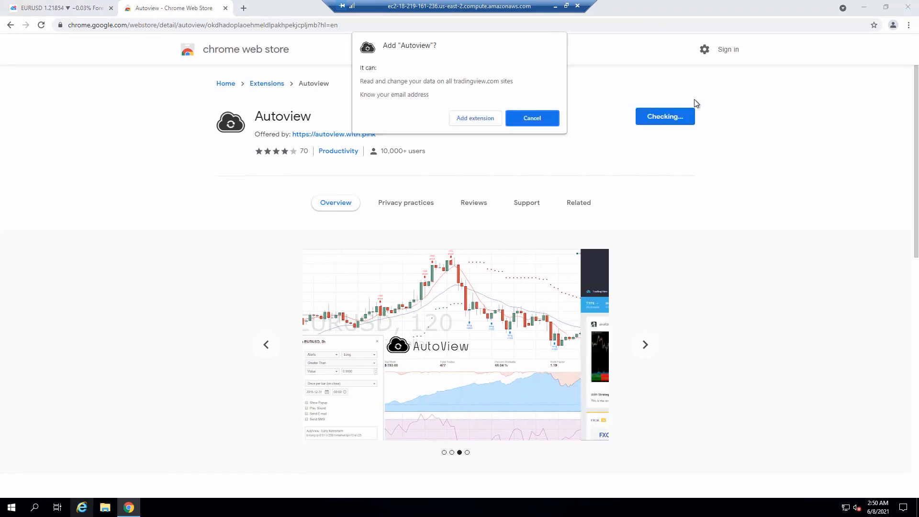
{"action": "left_click", "coordinate": [475, 118]}
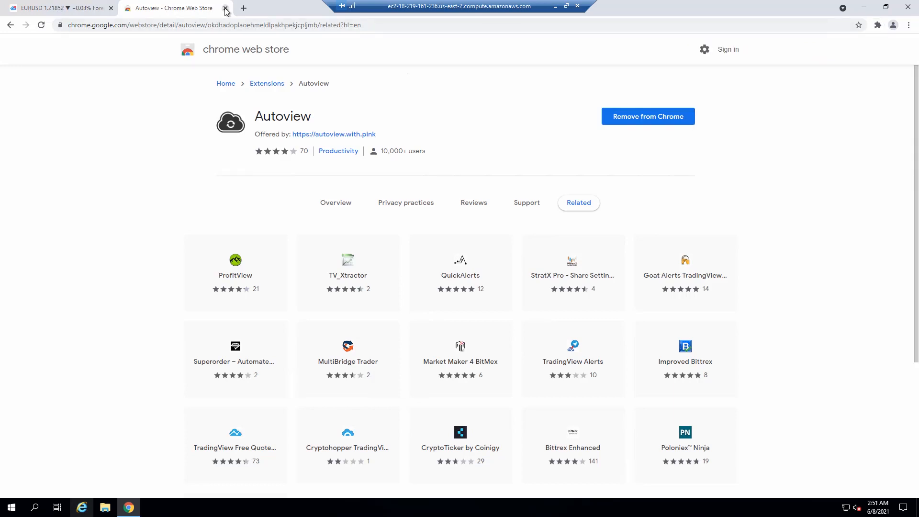
{"action": "left_click", "coordinate": [225, 8]}
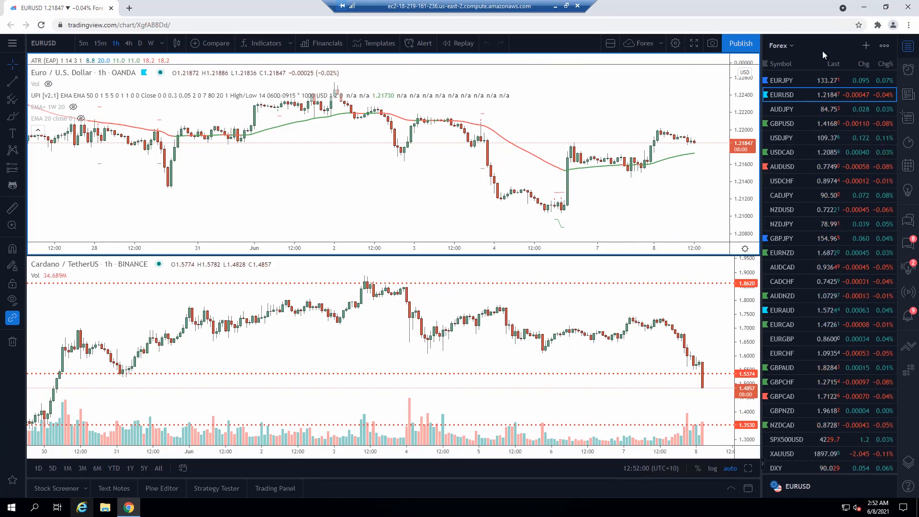
Step: Pin the Autoview extension to Chrome's toolbar and open its popup
{"action": "left_click", "coordinate": [877, 25]}
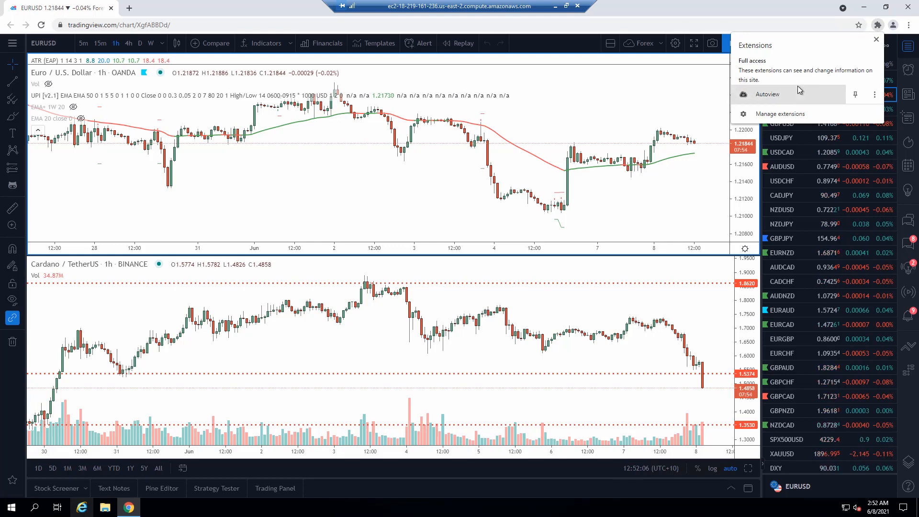
{"action": "left_click", "coordinate": [857, 94]}
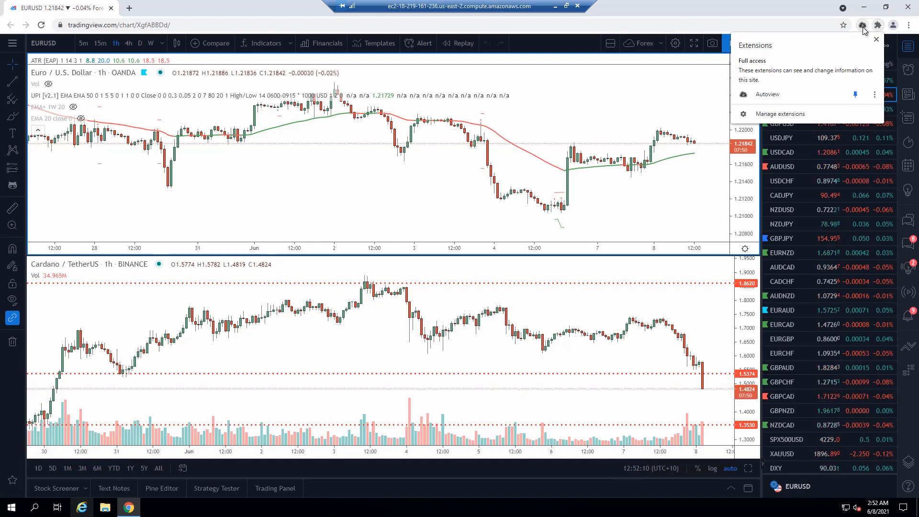
{"action": "left_click", "coordinate": [862, 26]}
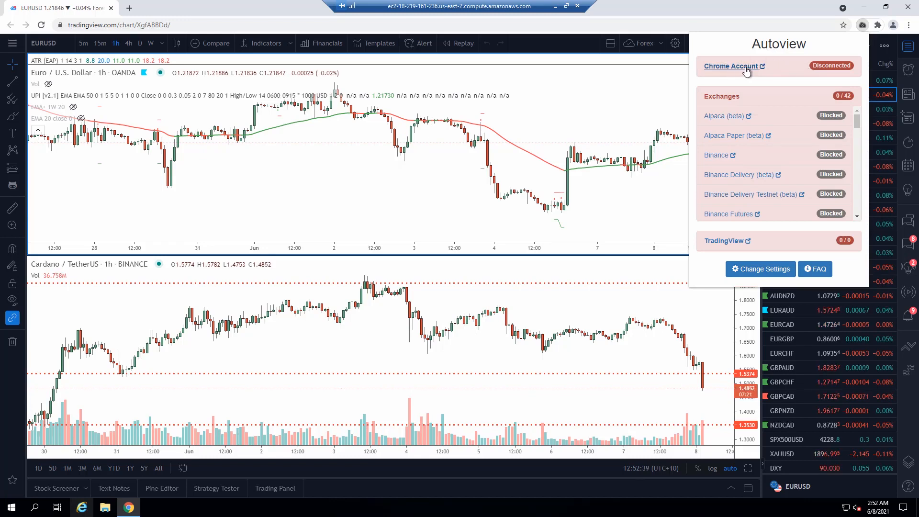
Step: Sign in to the Google account through Autoview's Chrome Account link and turn on Chrome sync
{"action": "left_click", "coordinate": [731, 69]}
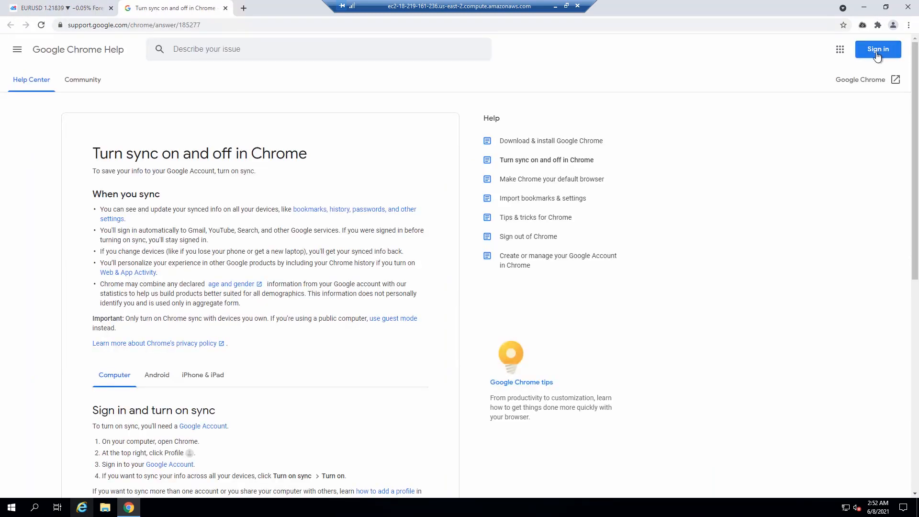
{"action": "left_click", "coordinate": [877, 57]}
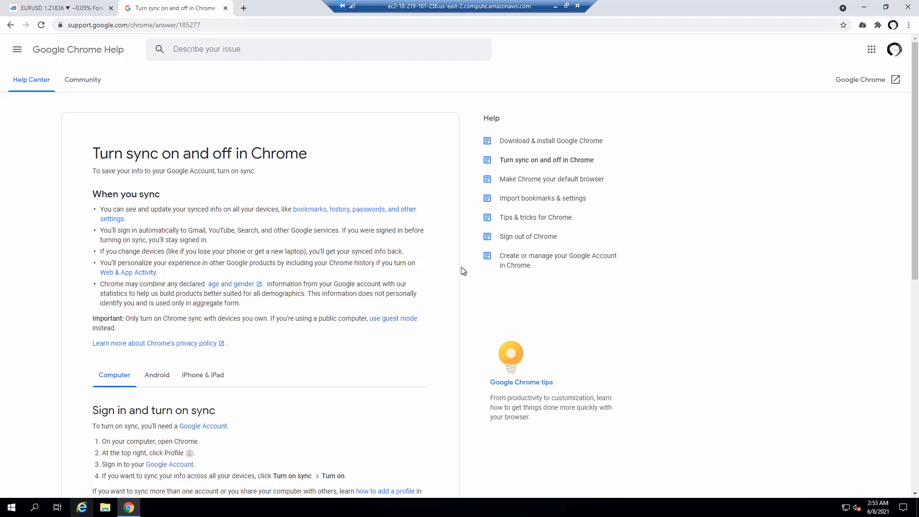
{"action": "scroll", "coordinate": [742, 125], "scroll_direction": "down", "scroll_amount": 1}
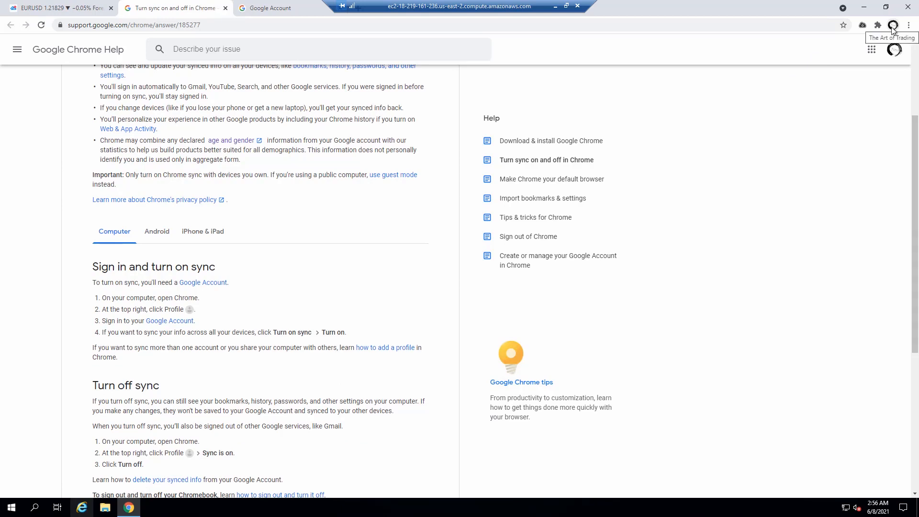
{"action": "left_click", "coordinate": [893, 25]}
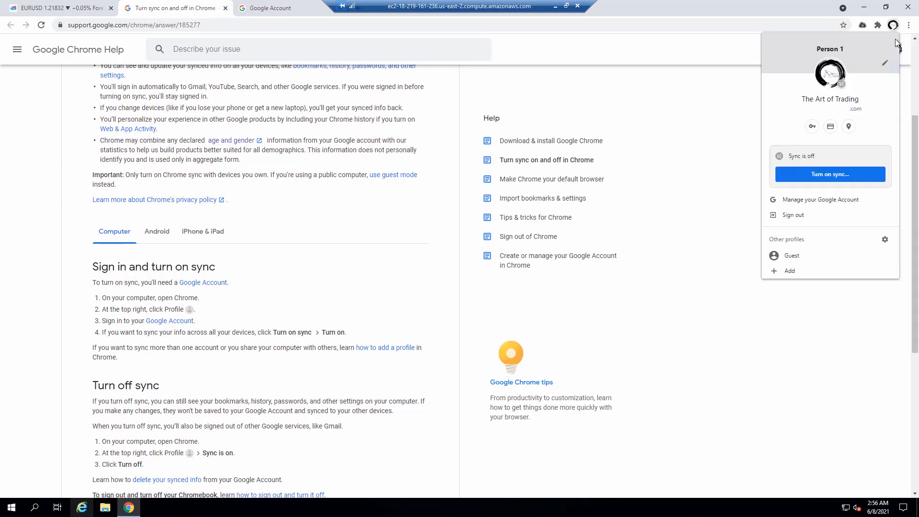
{"action": "left_click", "coordinate": [833, 174]}
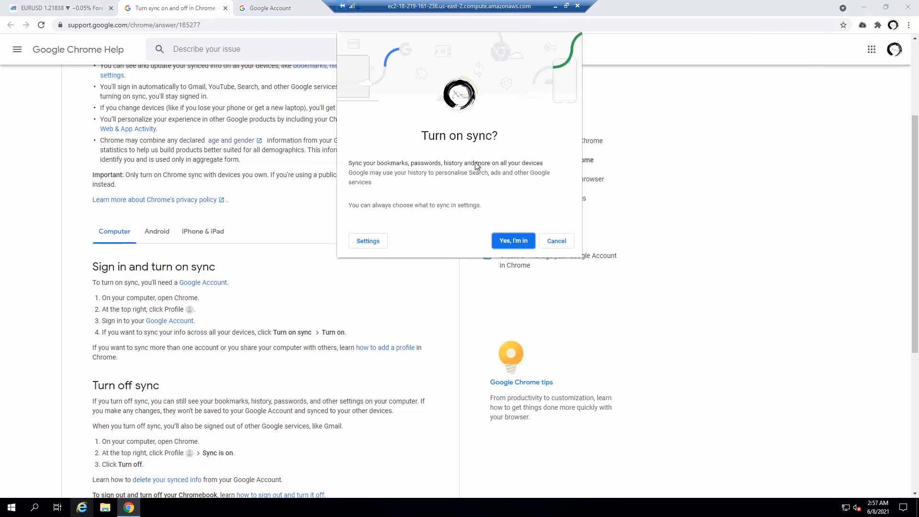
{"action": "left_click", "coordinate": [510, 242]}
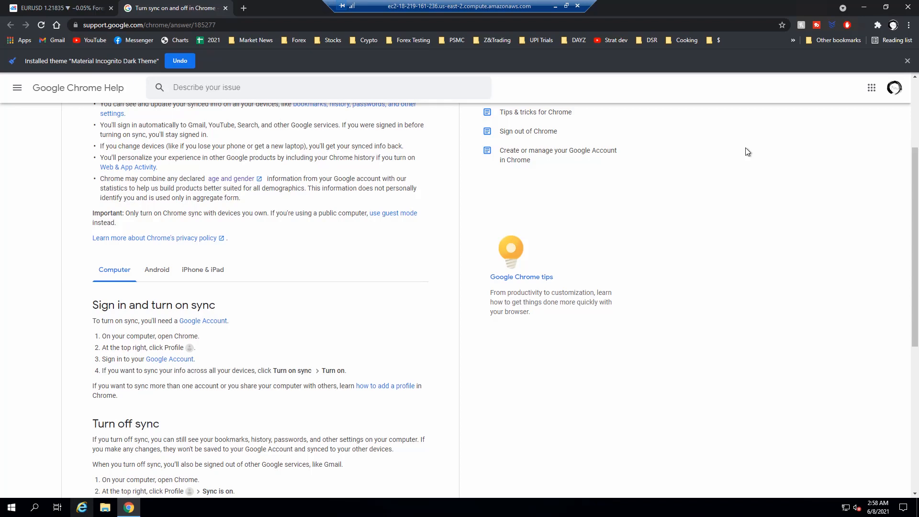
Step: Open Autoview's settings page from its popup and close the Chrome sync help page
{"action": "scroll", "coordinate": [790, 144], "scroll_direction": "up", "scroll_amount": 1}
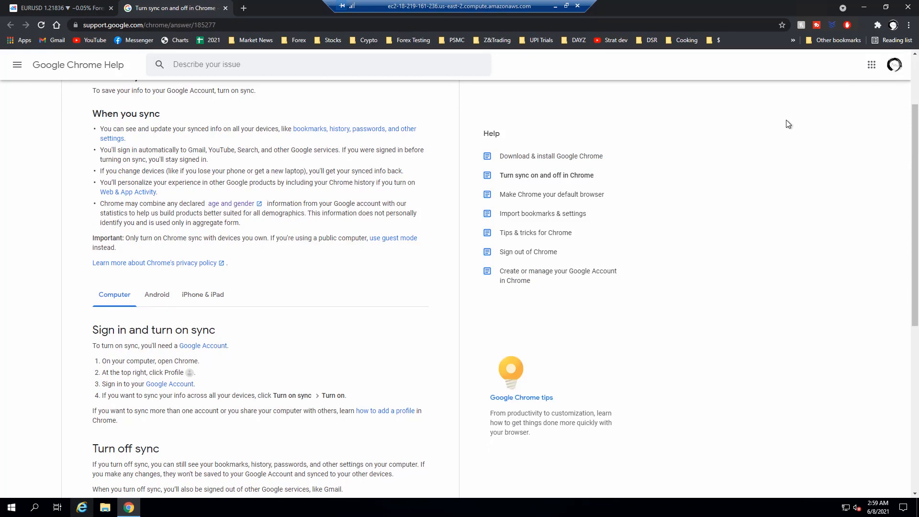
{"action": "left_click", "coordinate": [861, 24]}
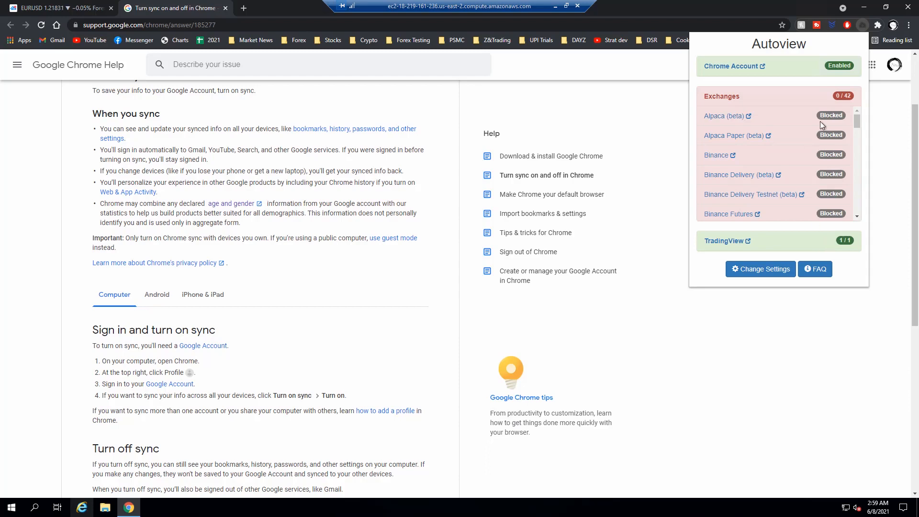
{"action": "left_click_drag", "start_coordinate": [858, 172], "coordinate": [856, 215]}
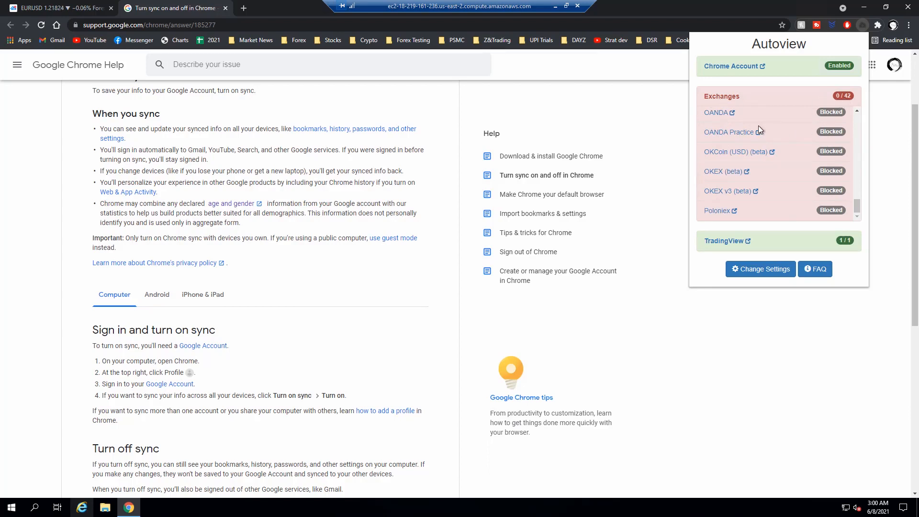
{"action": "left_click", "coordinate": [768, 275]}
{"action": "left_click", "coordinate": [226, 8]}
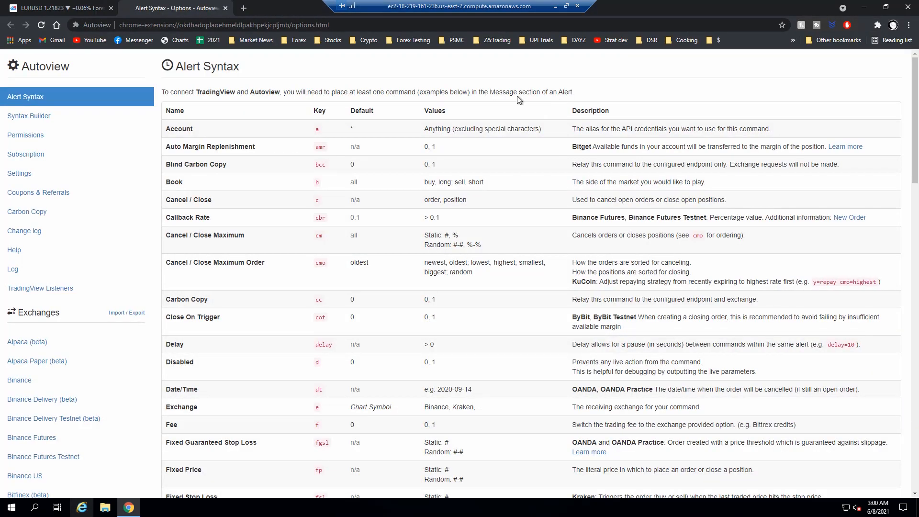
Step: Try to enable the OANDA Practice exchange in Autoview's permissions, allowing the requested access to oanda.com sites
{"action": "left_click", "coordinate": [30, 139]}
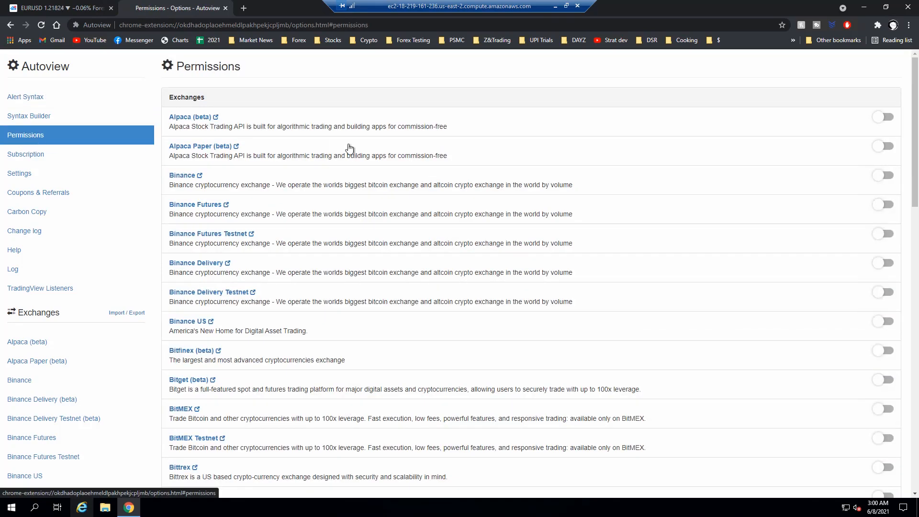
{"action": "scroll", "coordinate": [349, 147], "scroll_direction": "down", "scroll_amount": 3}
{"action": "scroll", "coordinate": [356, 163], "scroll_direction": "down", "scroll_amount": 8}
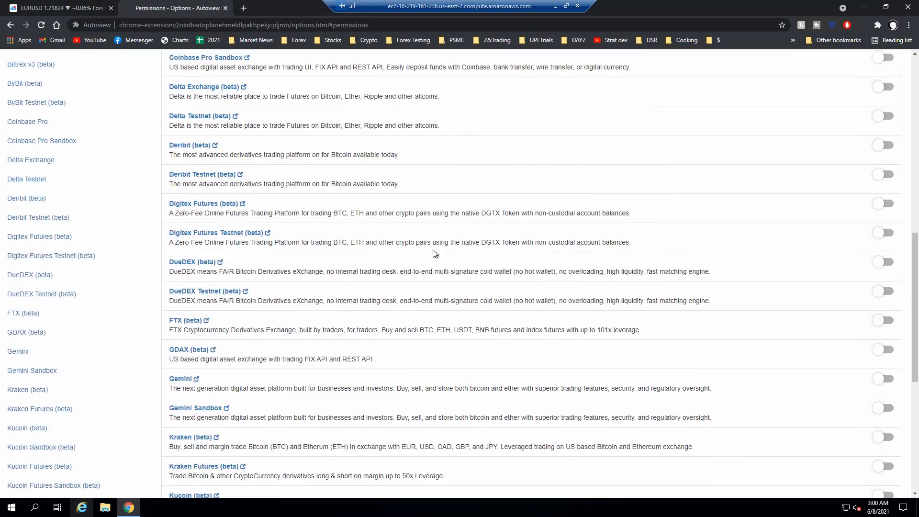
{"action": "scroll", "coordinate": [428, 167], "scroll_direction": "down", "scroll_amount": 1}
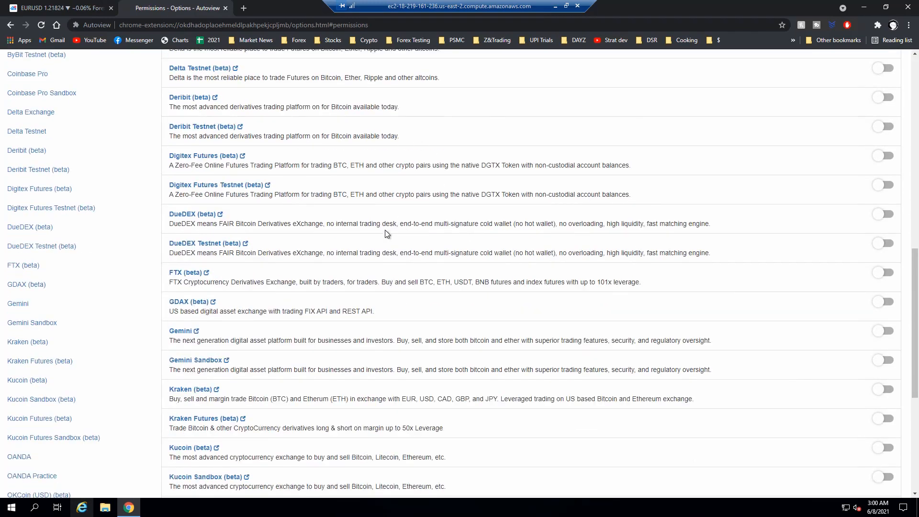
{"action": "scroll", "coordinate": [417, 224], "scroll_direction": "down", "scroll_amount": 2}
{"action": "scroll", "coordinate": [422, 222], "scroll_direction": "down", "scroll_amount": 3}
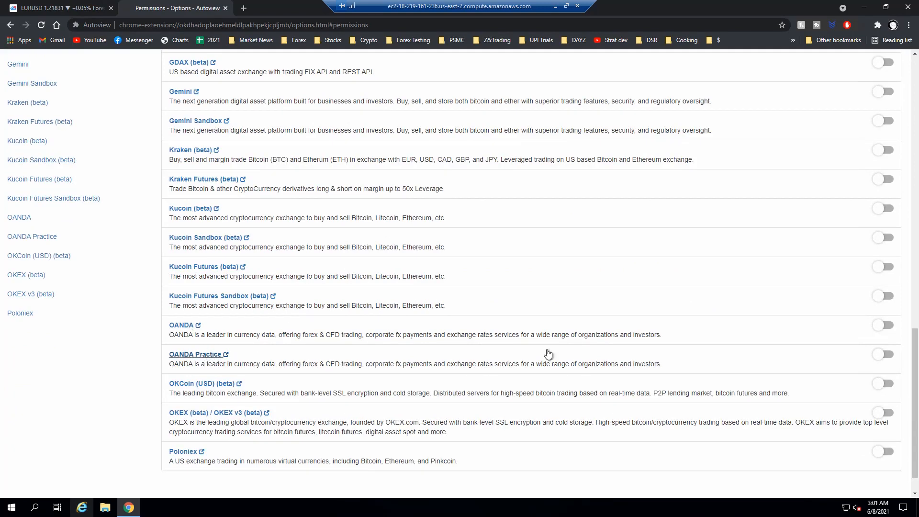
{"action": "left_click", "coordinate": [884, 357]}
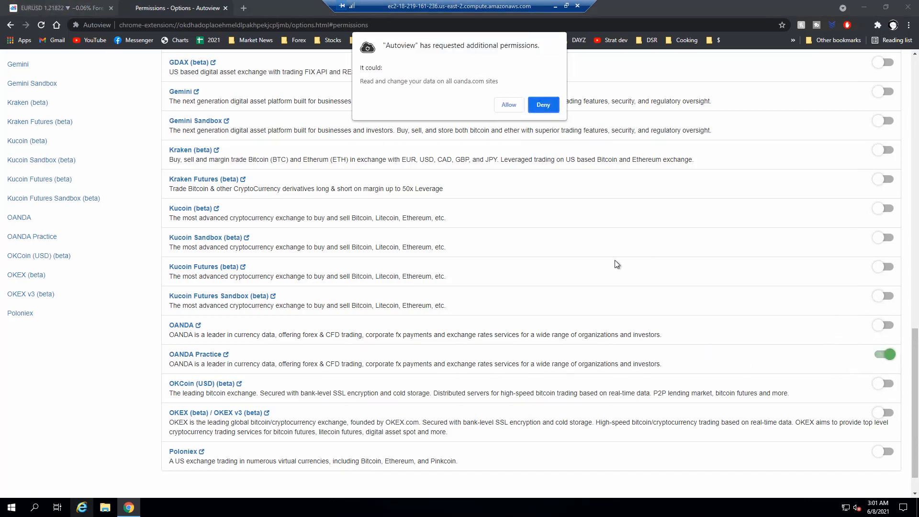
{"action": "left_click", "coordinate": [506, 105]}
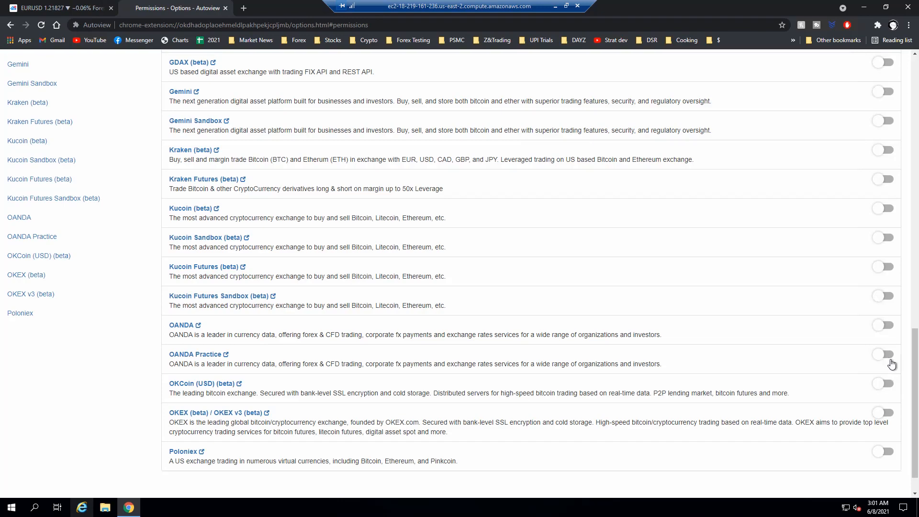
{"action": "scroll", "coordinate": [892, 364], "scroll_direction": "down", "scroll_amount": 1}
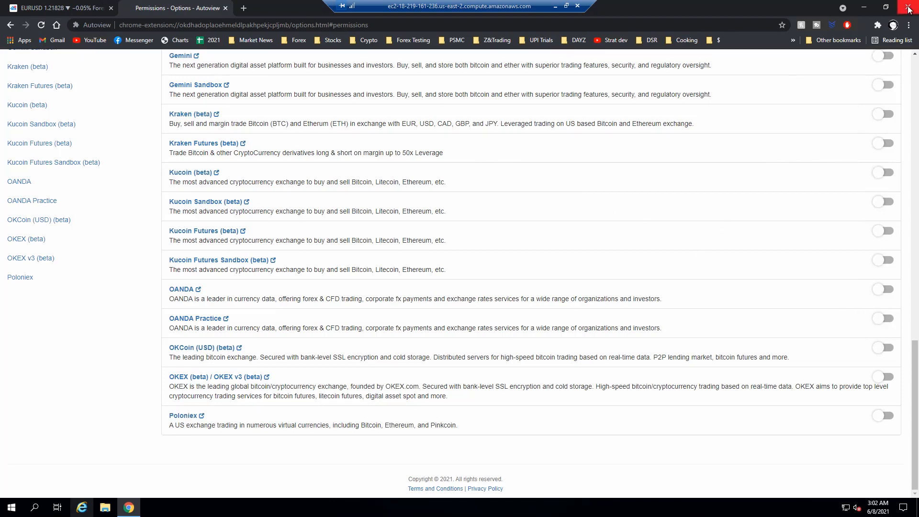
Step: Restart Chrome and set Google Chrome as the default web browser in the Windows default apps settings
{"action": "key", "text": "alt+F4"}
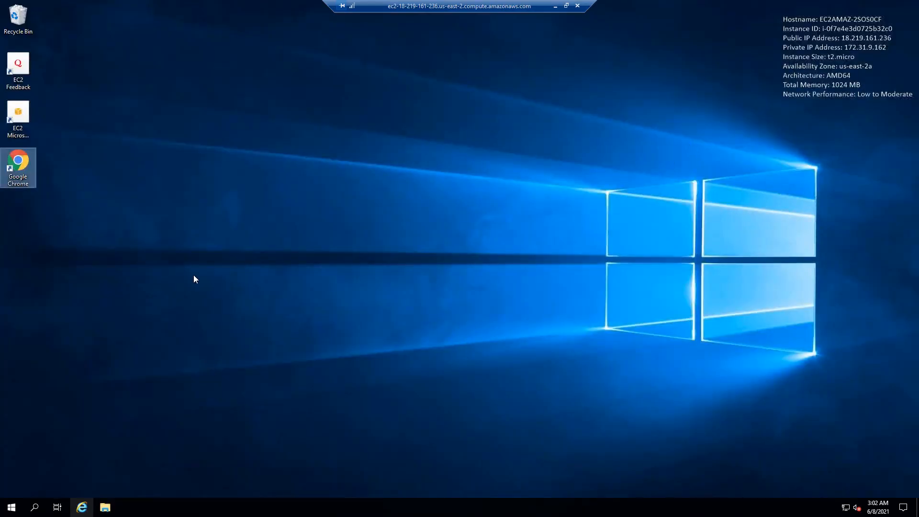
{"action": "double_click", "coordinate": [23, 164]}
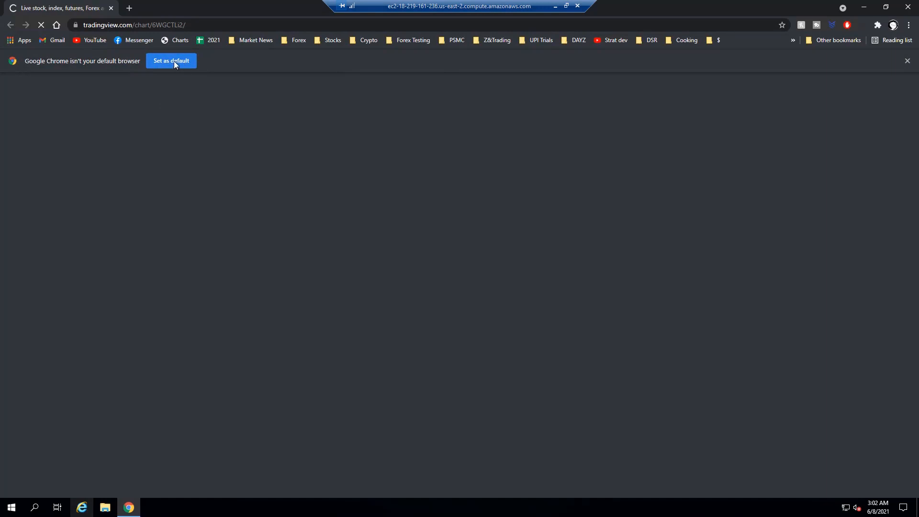
{"action": "left_click", "coordinate": [174, 61]}
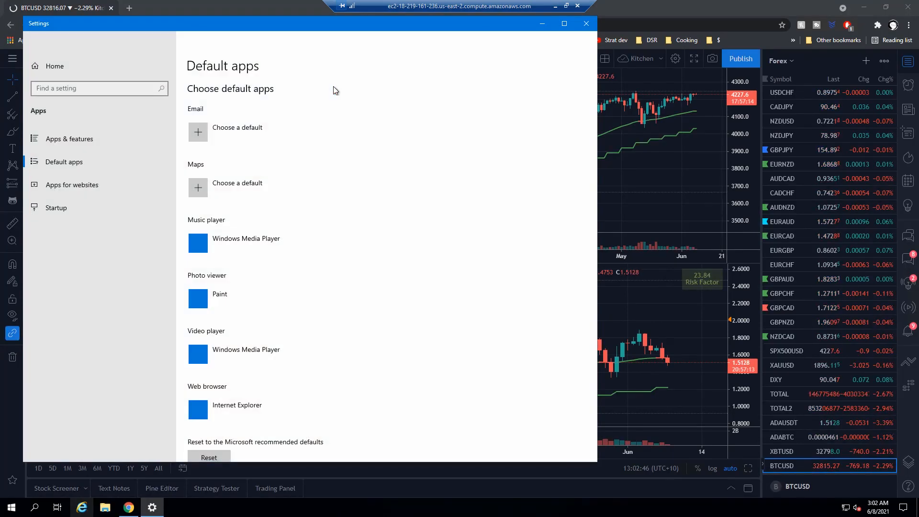
{"action": "scroll", "coordinate": [192, 306], "scroll_direction": "down", "scroll_amount": 2}
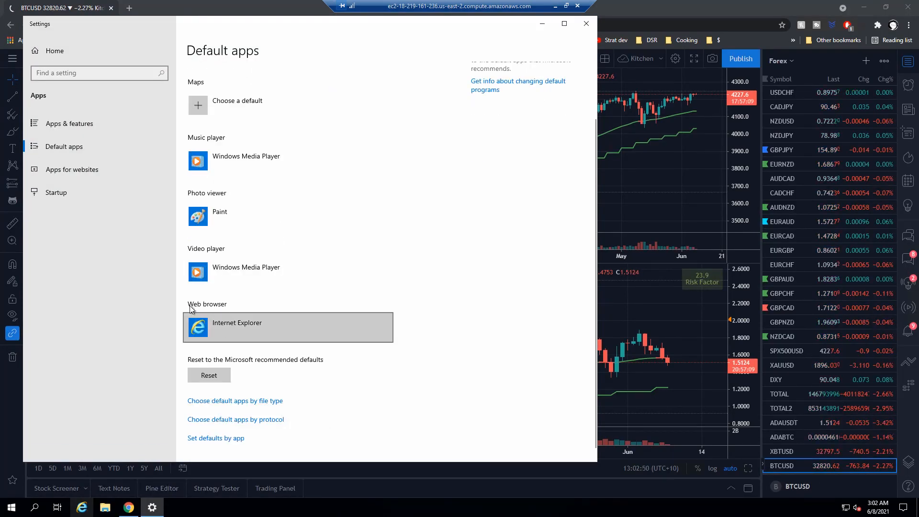
{"action": "left_click", "coordinate": [230, 328]}
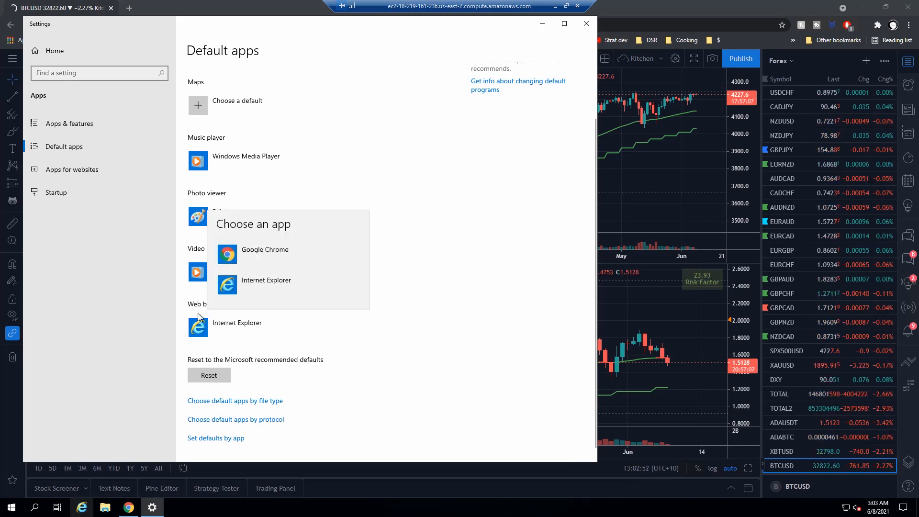
{"action": "left_click", "coordinate": [285, 252]}
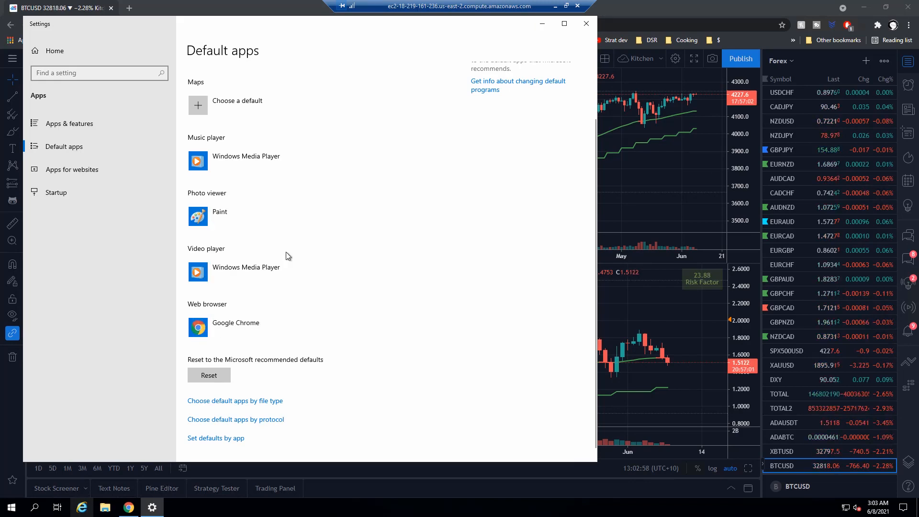
{"action": "left_click", "coordinate": [586, 25]}
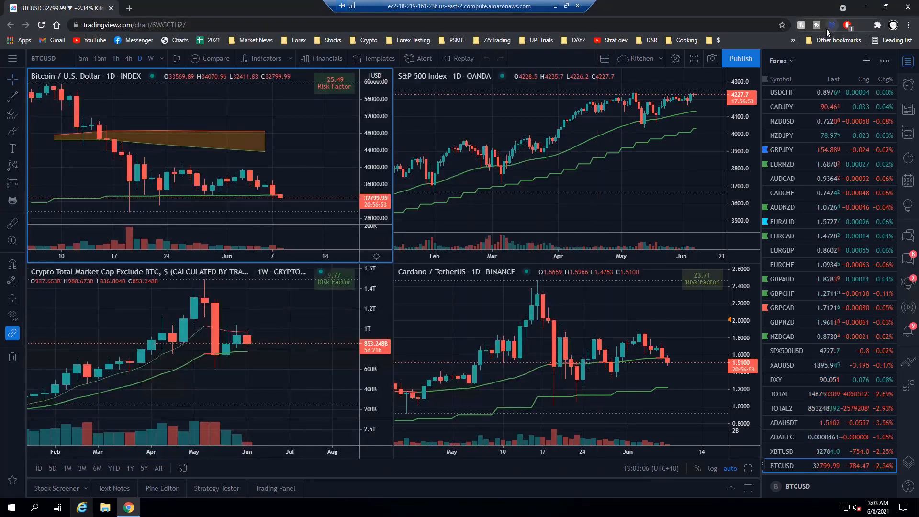
Step: Open Autoview's settings and check the OANDA and OANDA Practice entries in its exchange permissions
{"action": "left_click", "coordinate": [862, 25]}
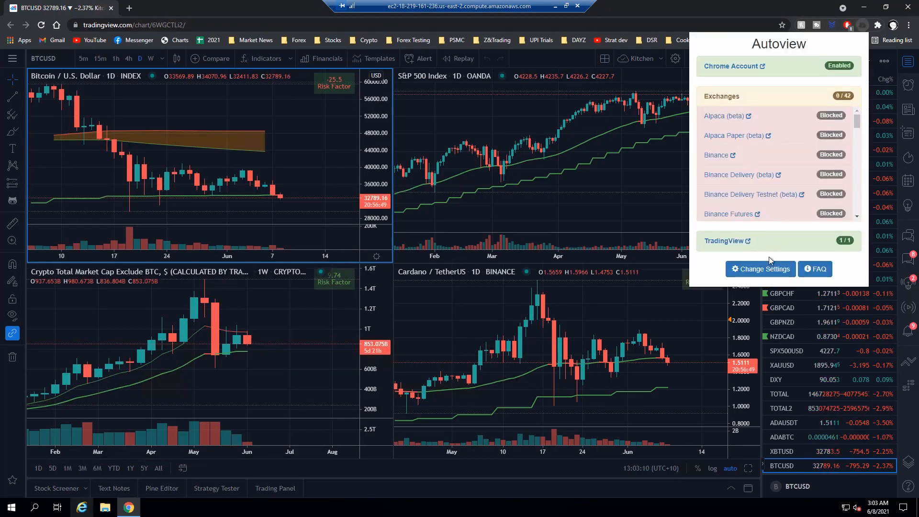
{"action": "left_click", "coordinate": [770, 263]}
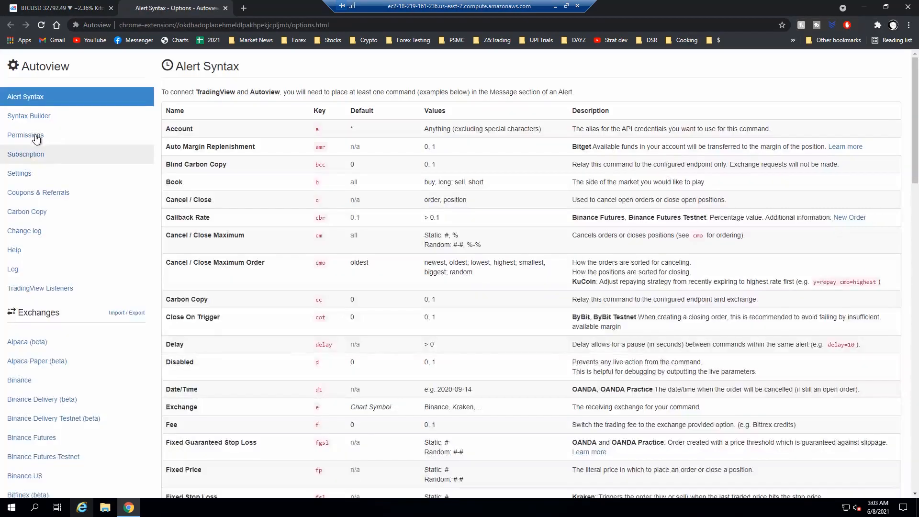
{"action": "left_click", "coordinate": [36, 137]}
{"action": "scroll", "coordinate": [485, 218], "scroll_direction": "down", "scroll_amount": 10}
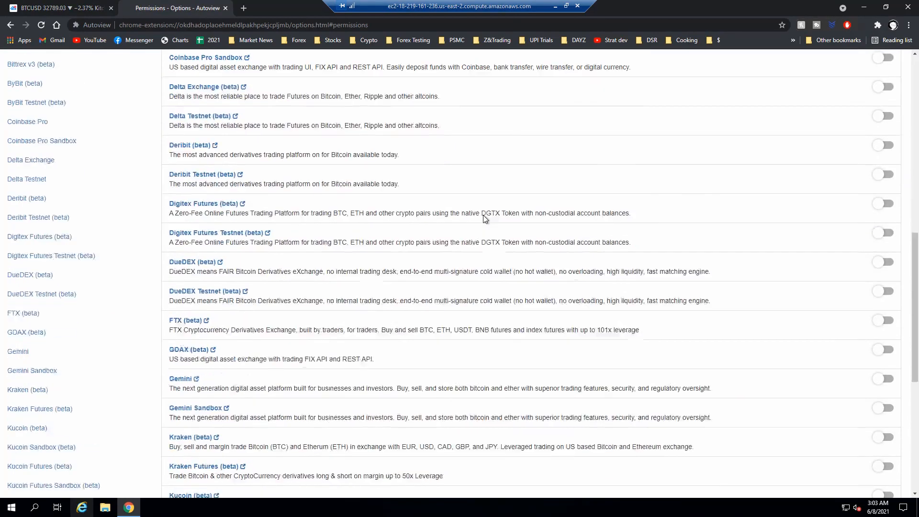
{"action": "scroll", "coordinate": [484, 218], "scroll_direction": "down", "scroll_amount": 7}
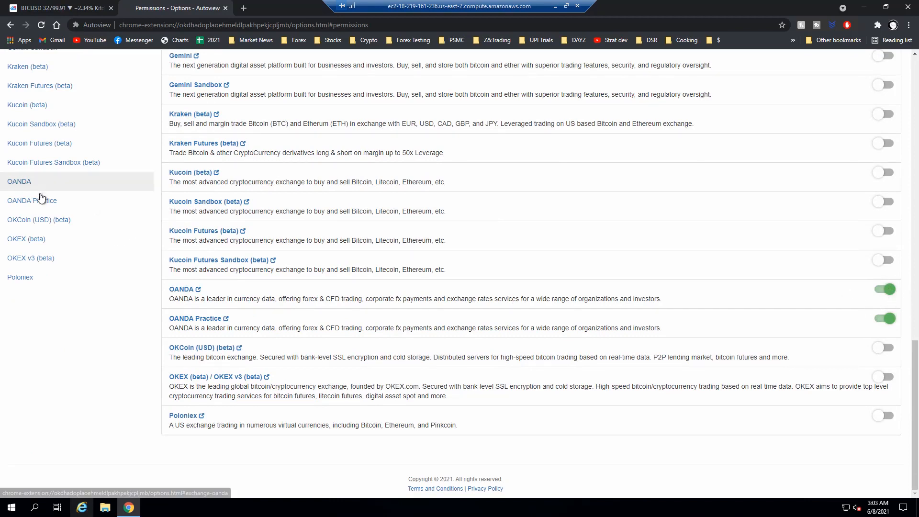
Step: Open the OANDA Practice exchange page in Autoview and start adding a new account
{"action": "left_click", "coordinate": [21, 201]}
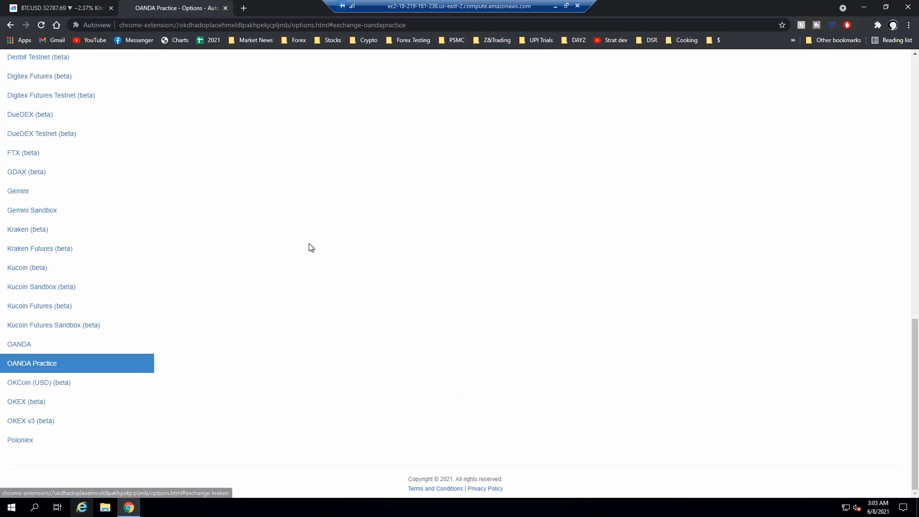
{"action": "scroll", "coordinate": [308, 244], "scroll_direction": "up", "scroll_amount": 8}
{"action": "scroll", "coordinate": [308, 246], "scroll_direction": "up", "scroll_amount": 6}
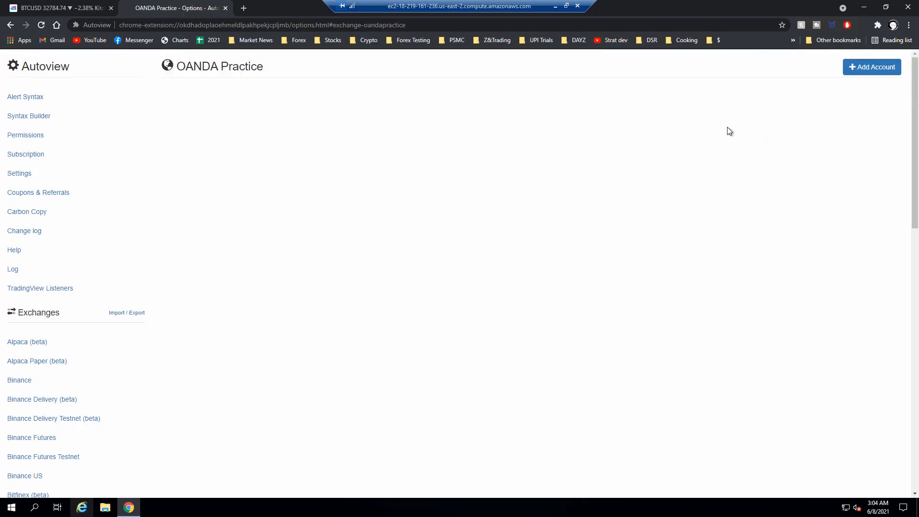
{"action": "left_click", "coordinate": [861, 70]}
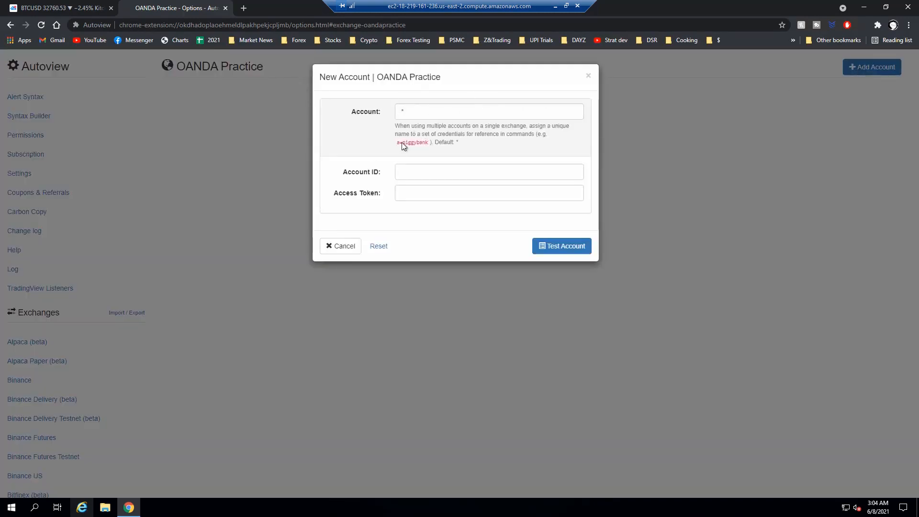
{"action": "left_click_drag", "start_coordinate": [377, 77], "coordinate": [415, 78]}
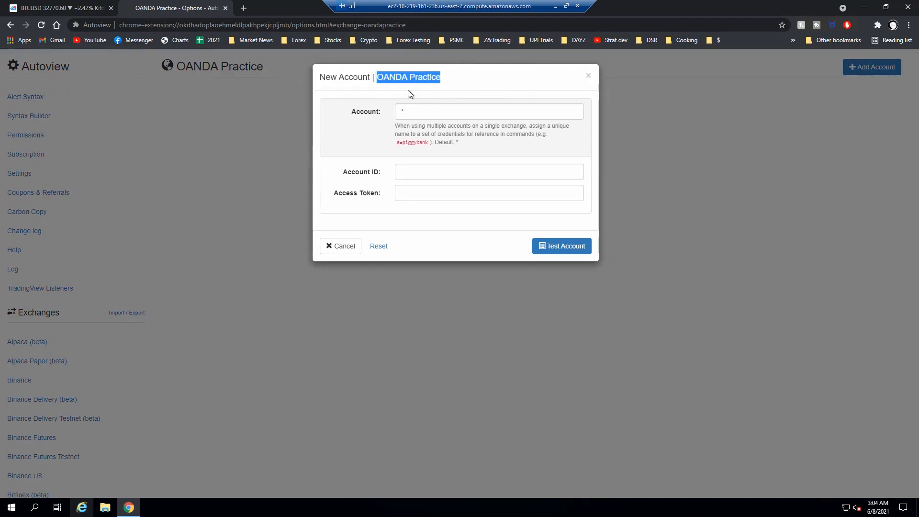
{"action": "left_click", "coordinate": [420, 95]}
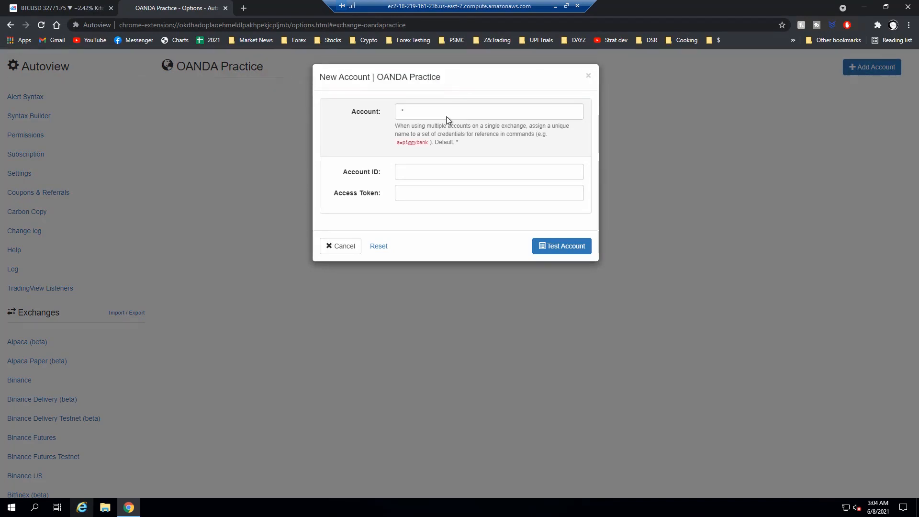
Step: Paste the OANDA Practice account ID and access token, test the credentials and add the account under the default name *
{"action": "left_click", "coordinate": [416, 173]}
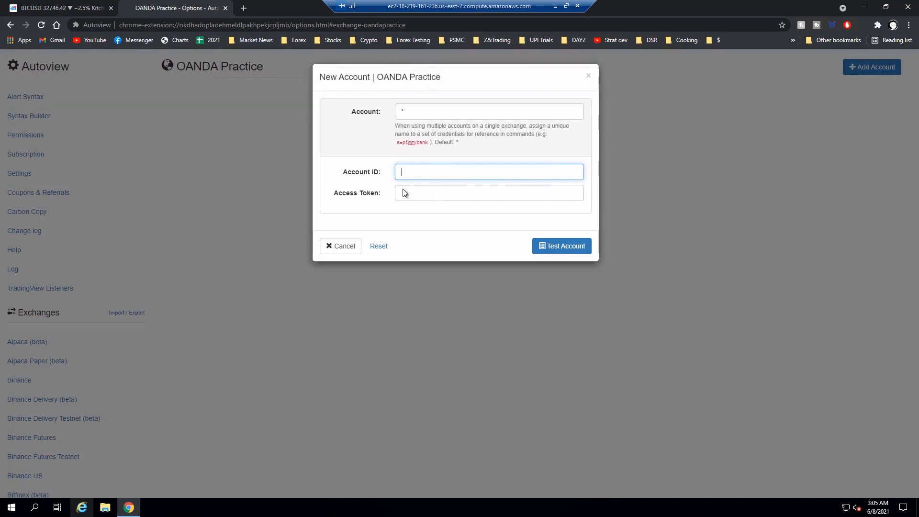
{"action": "key", "text": "ctrl+v"}
{"action": "left_click", "coordinate": [428, 193]}
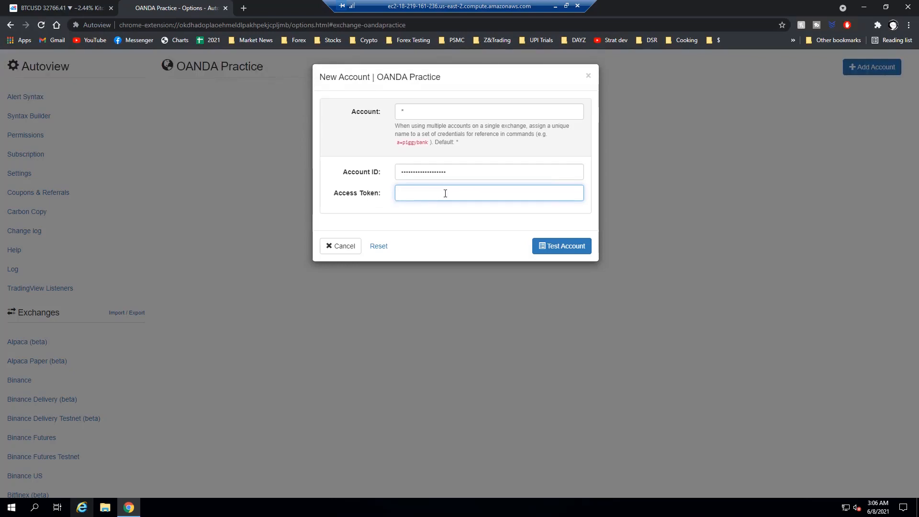
{"action": "key", "text": "ctrl+v"}
{"action": "left_click", "coordinate": [560, 251]}
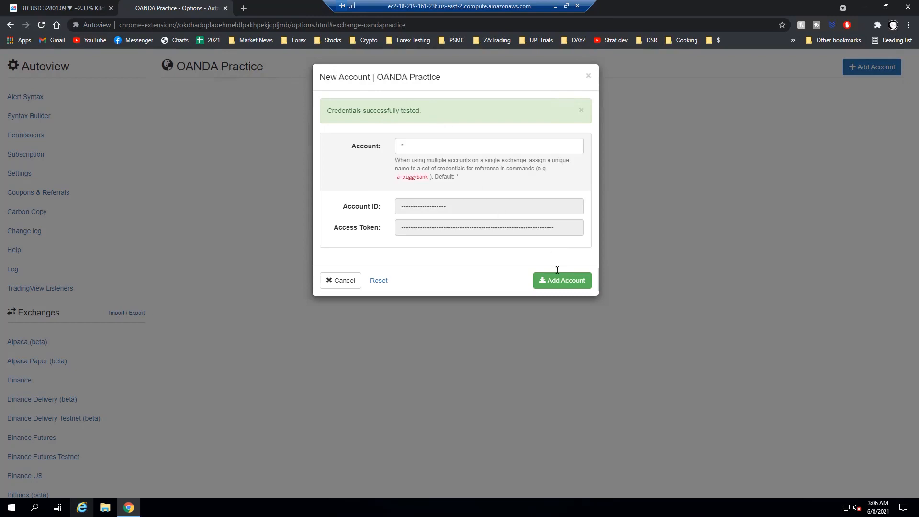
{"action": "left_click", "coordinate": [564, 285]}
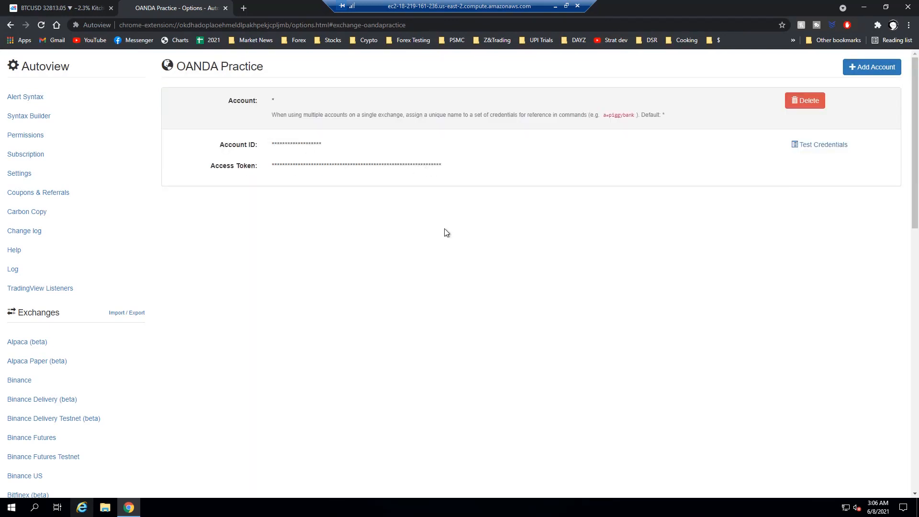
Step: Open a blank Notepad document on the EC2 server desktop
{"action": "key", "text": "ctrl+Tab"}
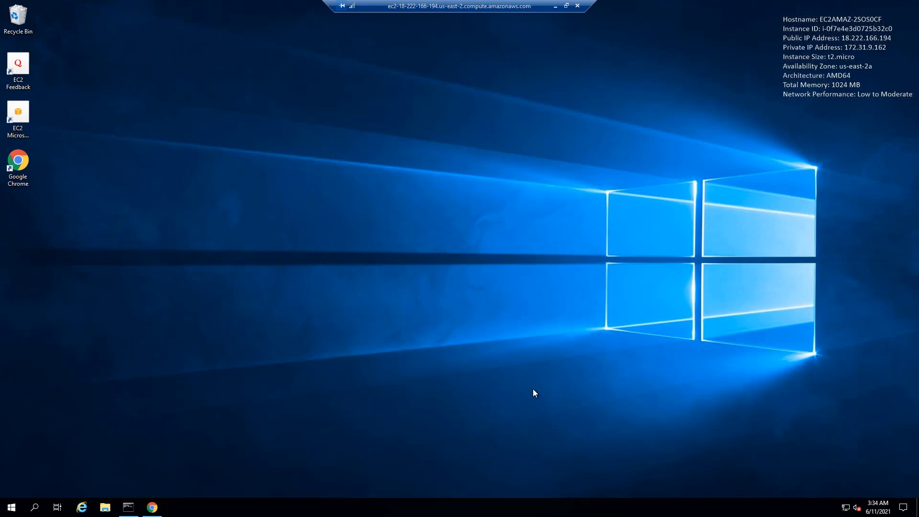
{"action": "left_click", "coordinate": [128, 505]}
{"action": "left_click", "coordinate": [12, 507]}
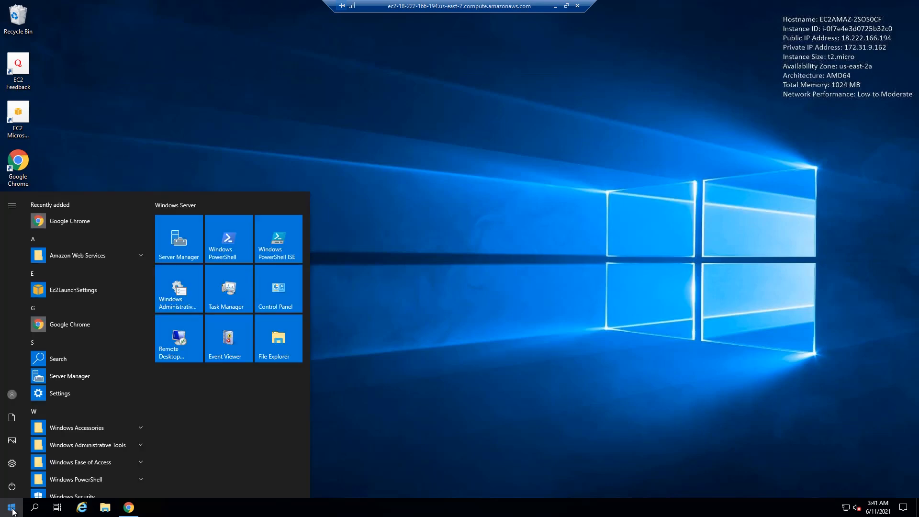
{"action": "type", "text": "notepad"}
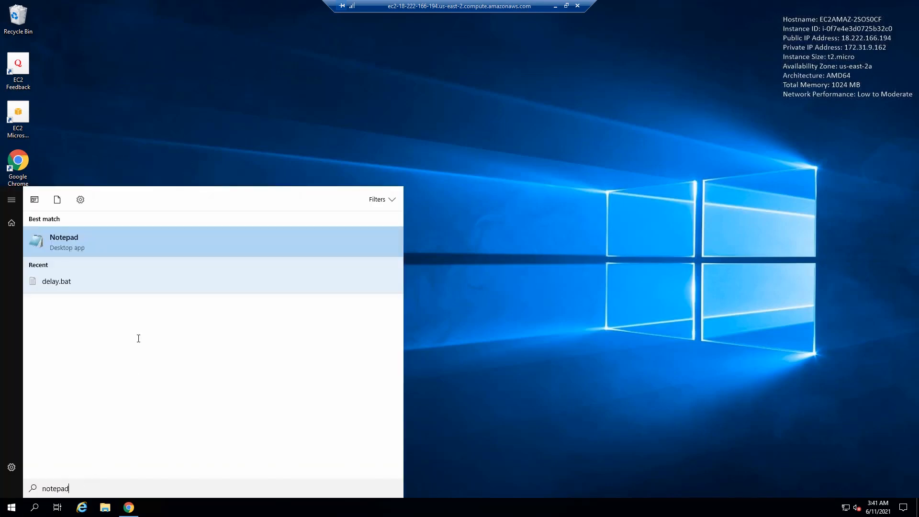
{"action": "left_click", "coordinate": [76, 241]}
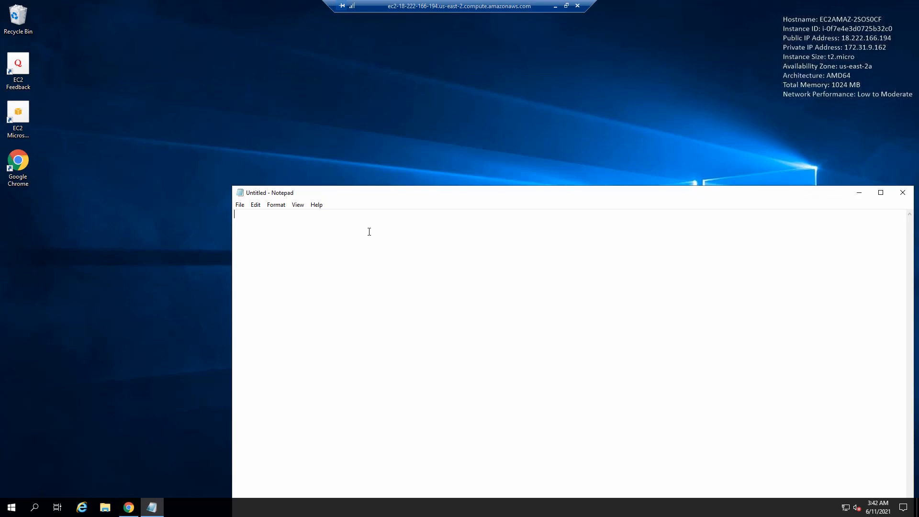
{"action": "type", "text": "@echo off"}
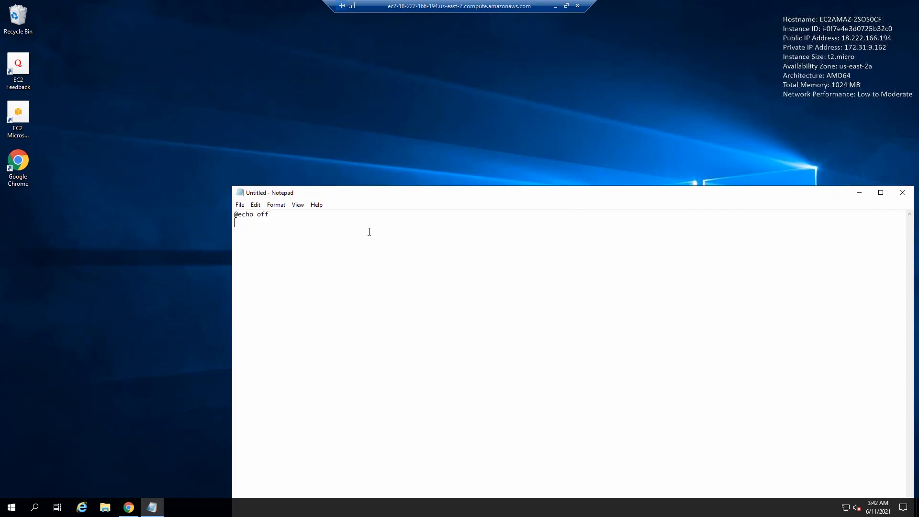
{"action": "type", "text": ":check"}
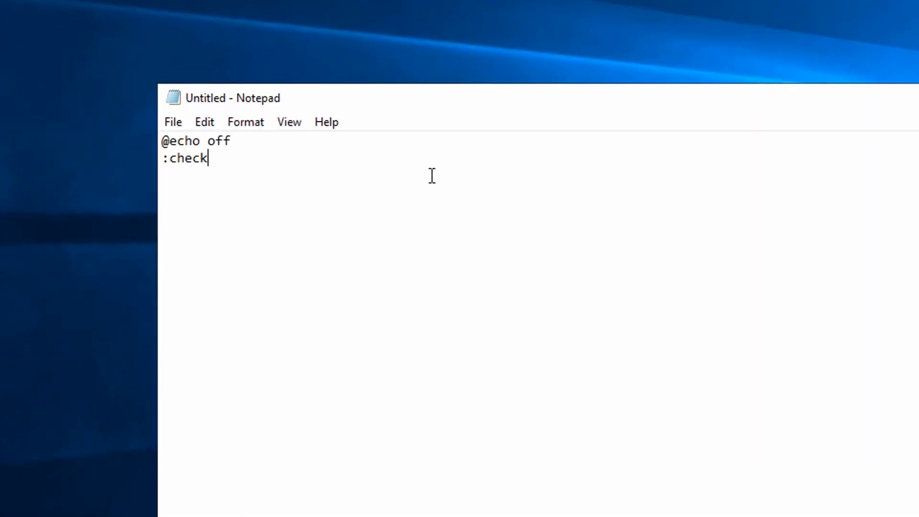
{"action": "key", "text": "Return"}
{"action": "type", "text": "tasklist "}
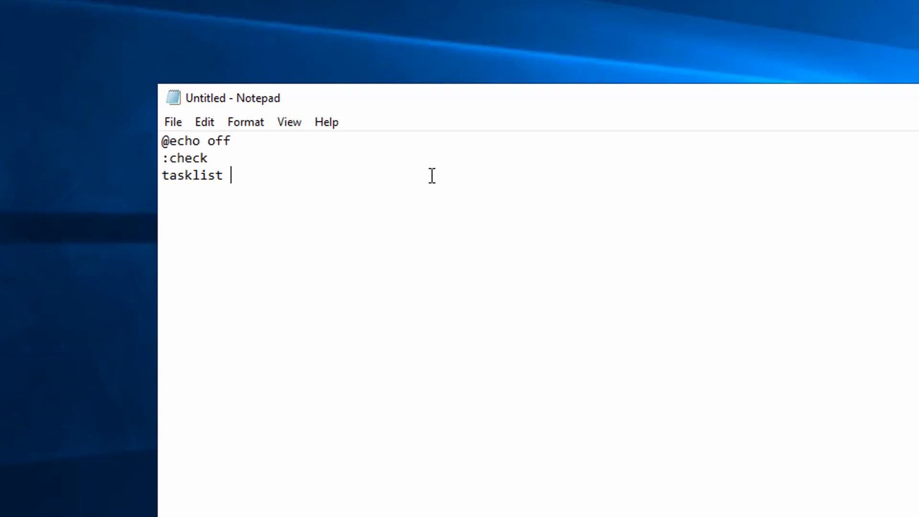
{"action": "type", "text": "|"}
{"action": "left_click_drag", "start_coordinate": [232, 177], "coordinate": [248, 181]}
{"action": "left_click", "coordinate": [240, 178]}
{"action": "type", "text": "find /I \"chrome\""}
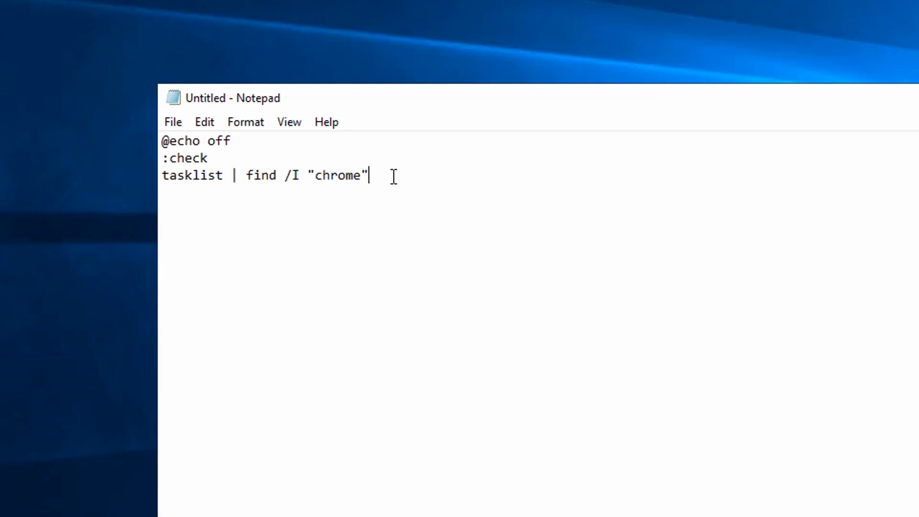
Step: Add the condition if errorlevel 1 ( followed by an indented start chrome.exe line
{"action": "key", "text": "Return"}
{"action": "type", "text": "if errorlevel 1 ("}
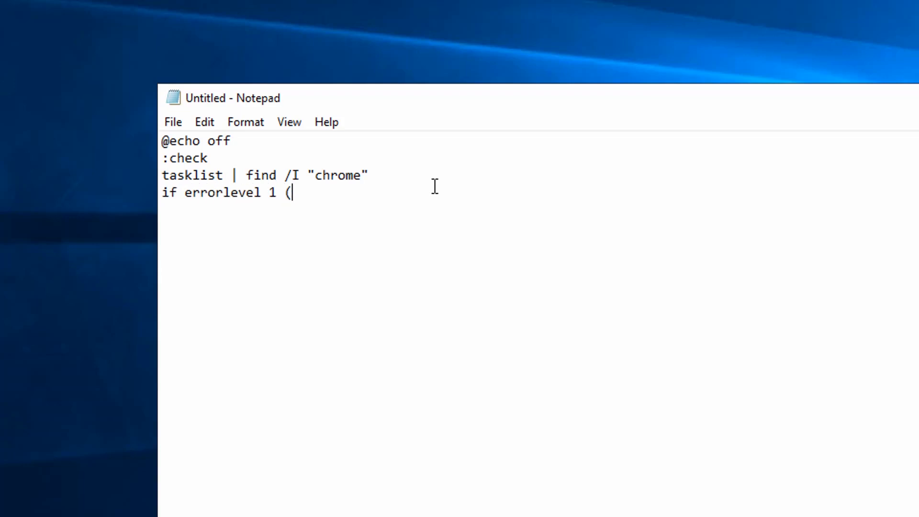
{"action": "key", "text": "Return"}
{"action": "key", "text": "Tab"}
{"action": "type", "text": "start chrome.exe"}
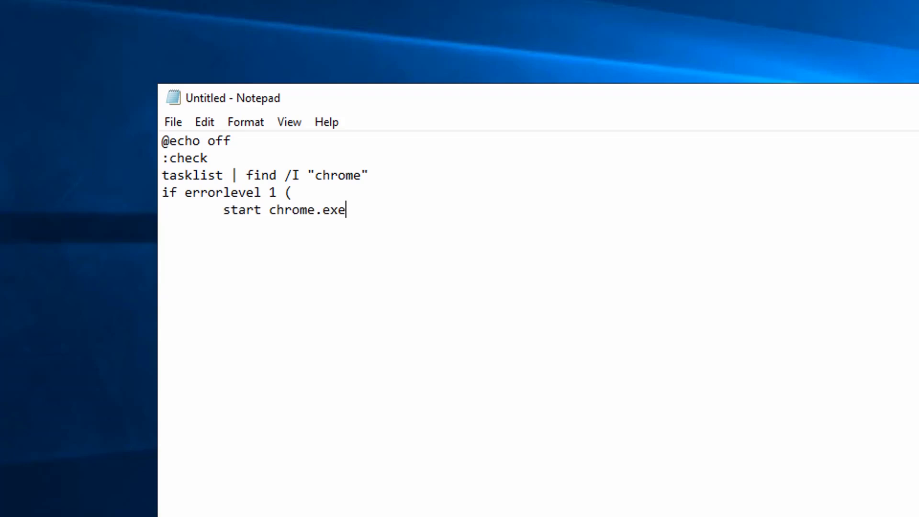
Step: Review the errorlevel condition and the parts of the tasklist line that search for the chrome process
{"action": "left_click_drag", "start_coordinate": [277, 192], "coordinate": [271, 193]}
{"action": "left_click", "coordinate": [293, 193]}
{"action": "double_click", "coordinate": [213, 174]}
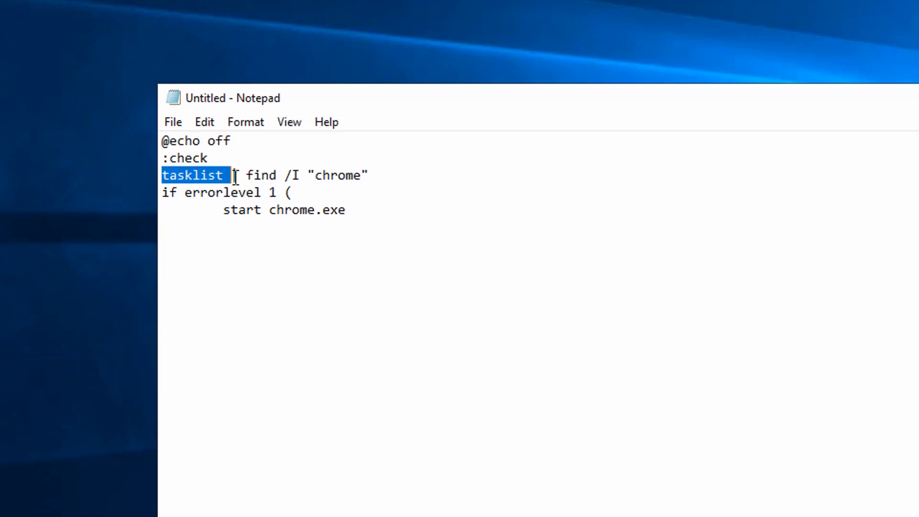
{"action": "left_click", "coordinate": [270, 176]}
{"action": "double_click", "coordinate": [260, 175]}
{"action": "left_click", "coordinate": [310, 175]}
{"action": "double_click", "coordinate": [345, 175]}
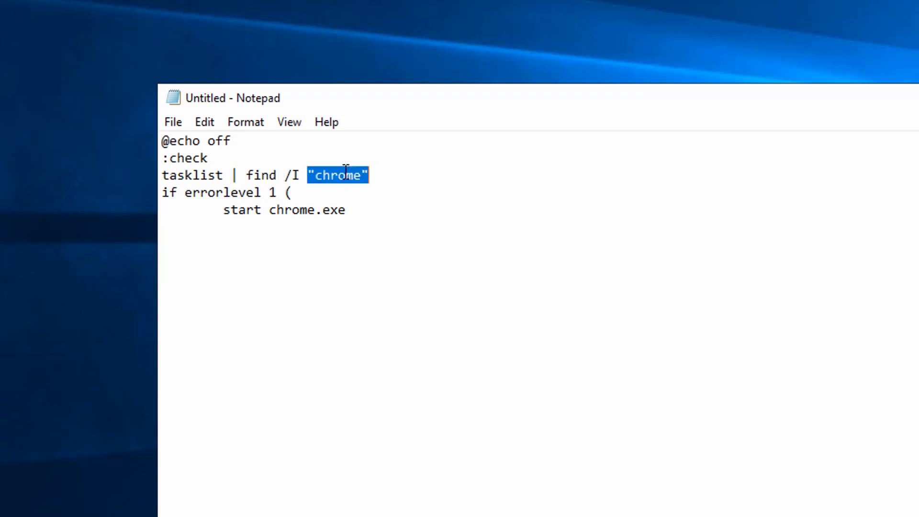
{"action": "left_click", "coordinate": [466, 219]}
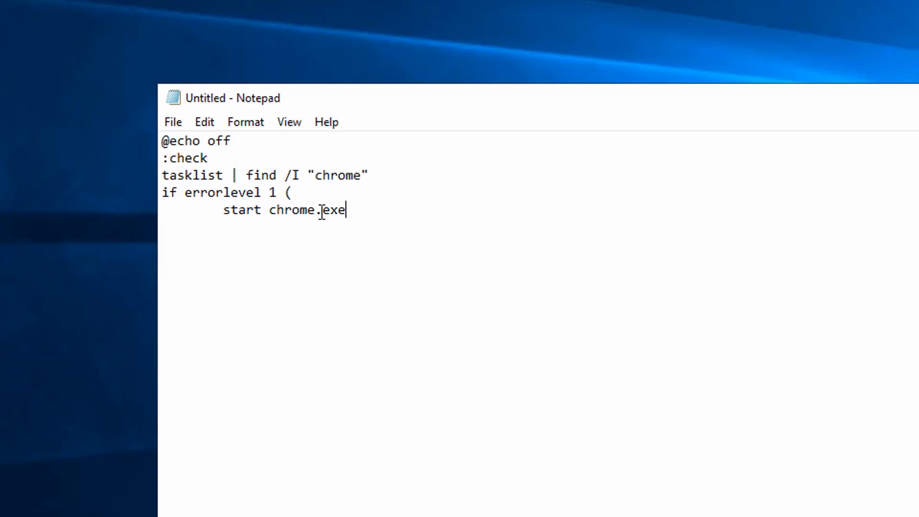
{"action": "left_click", "coordinate": [269, 211]}
{"action": "left_click", "coordinate": [369, 211], "text": "shift"}
{"action": "left_click", "coordinate": [384, 208]}
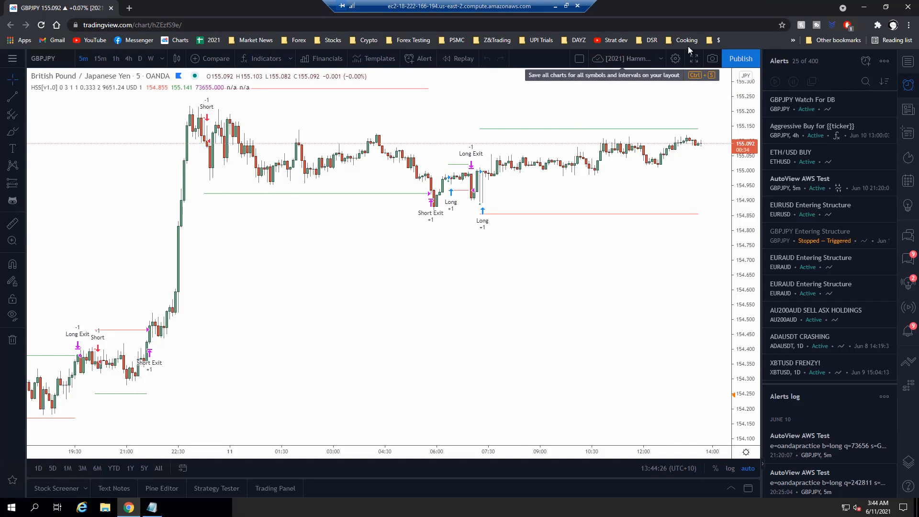
{"action": "left_click", "coordinate": [224, 27]}
{"action": "key", "text": "ctrl+c"}
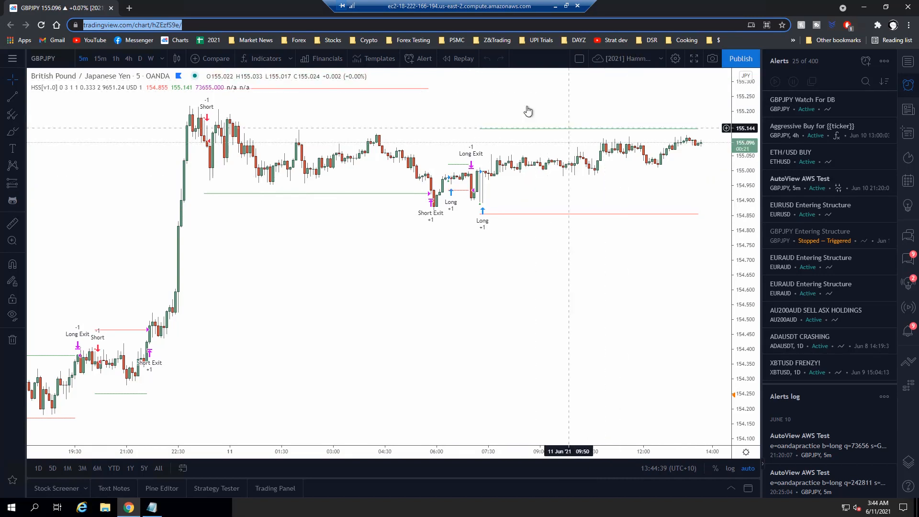
{"action": "left_click", "coordinate": [219, 27]}
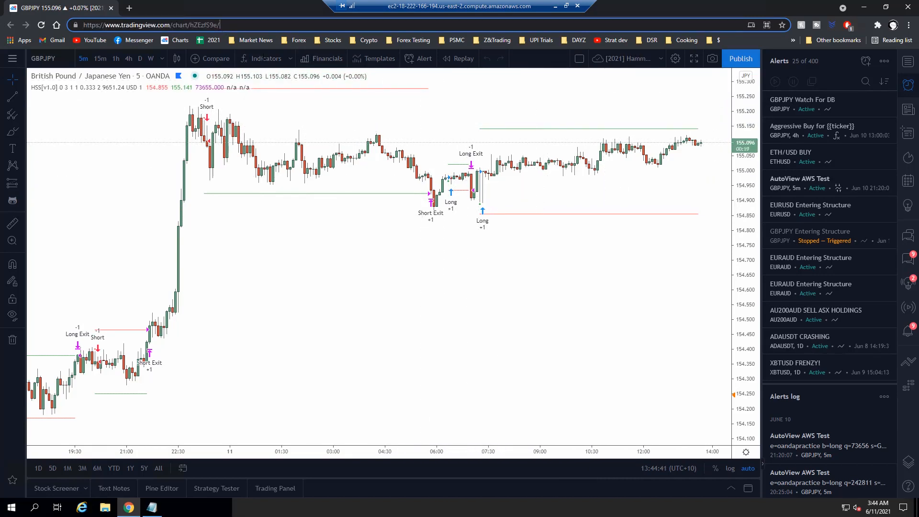
{"action": "key", "text": "ctrl+a"}
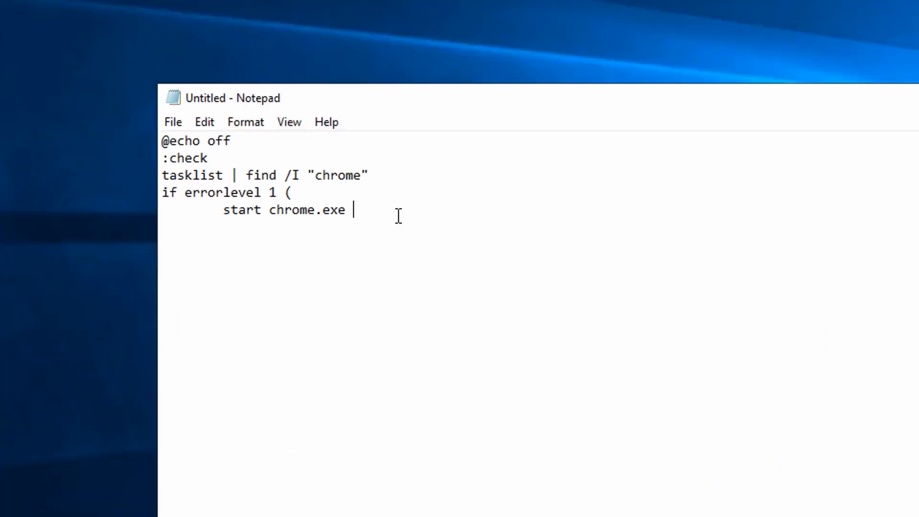
{"action": "key", "text": "ctrl+v"}
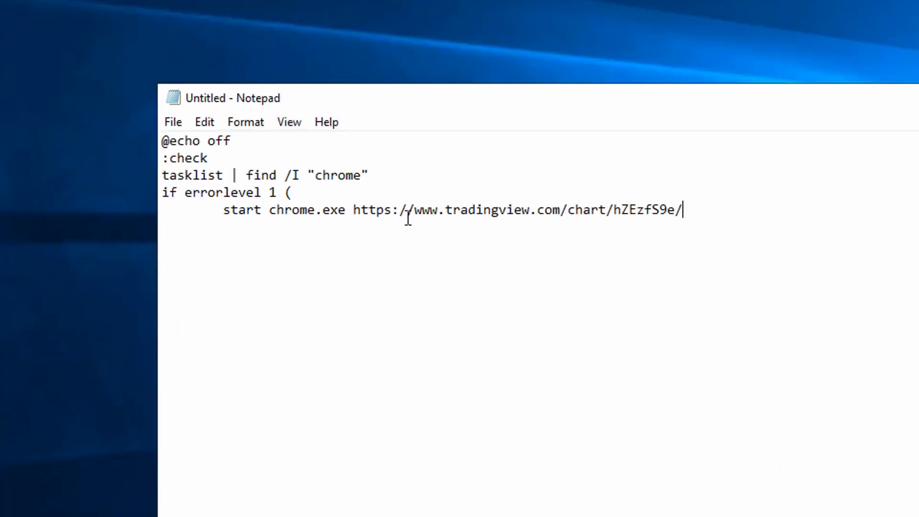
Step: Add an indented cls line below the start chrome.exe line in the script
{"action": "key", "text": "Return"}
{"action": "left_click_drag", "start_coordinate": [224, 213], "coordinate": [699, 210]}
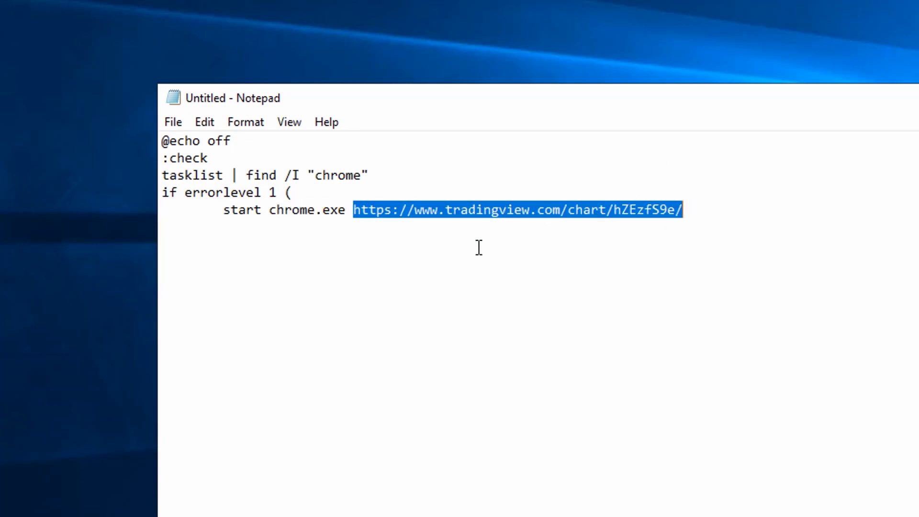
{"action": "left_click", "coordinate": [390, 235]}
{"action": "key", "text": "Tab"}
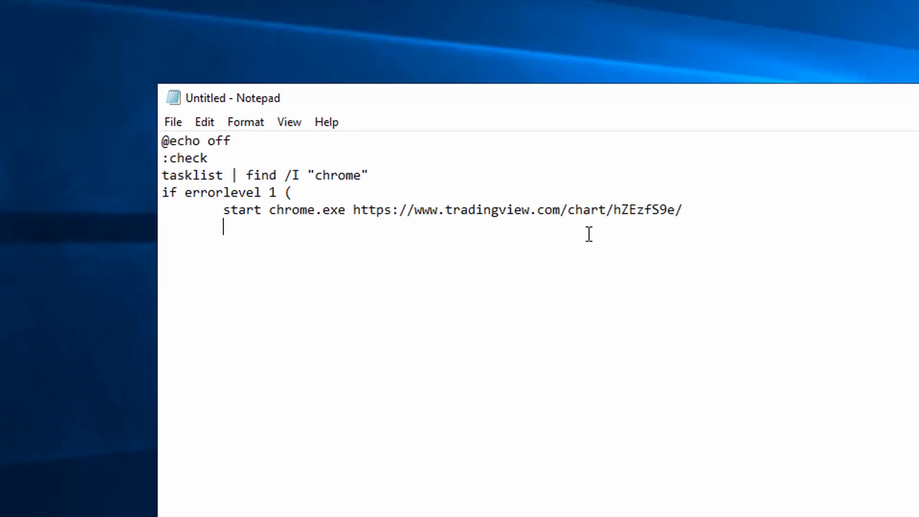
{"action": "type", "text": "cls"}
{"action": "key", "text": "Return"}
Step: Add the indented line echo Danger Will Robinson! Starting Chrome! below the cls line
{"action": "key", "text": "Tab"}
{"action": "type", "text": "echo"}
{"action": "type", "text": "Danger Wi"}
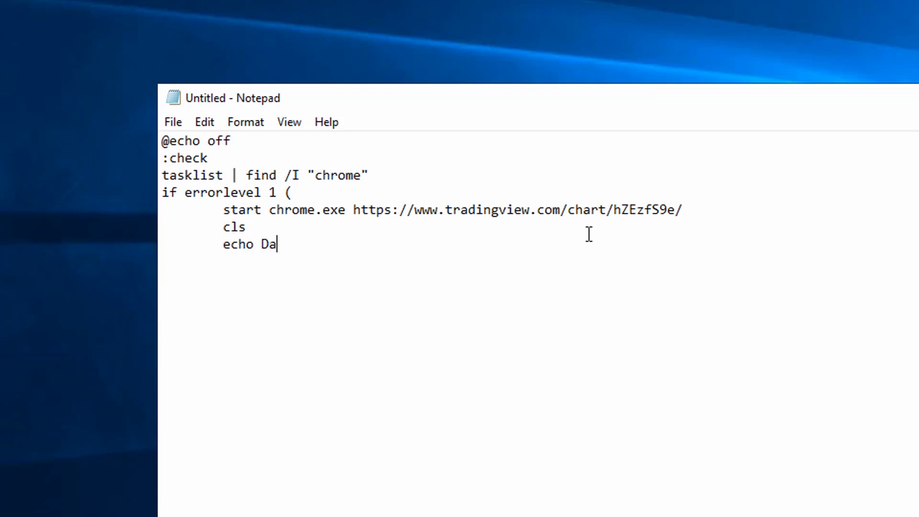
{"action": "type", "text": "ob"}
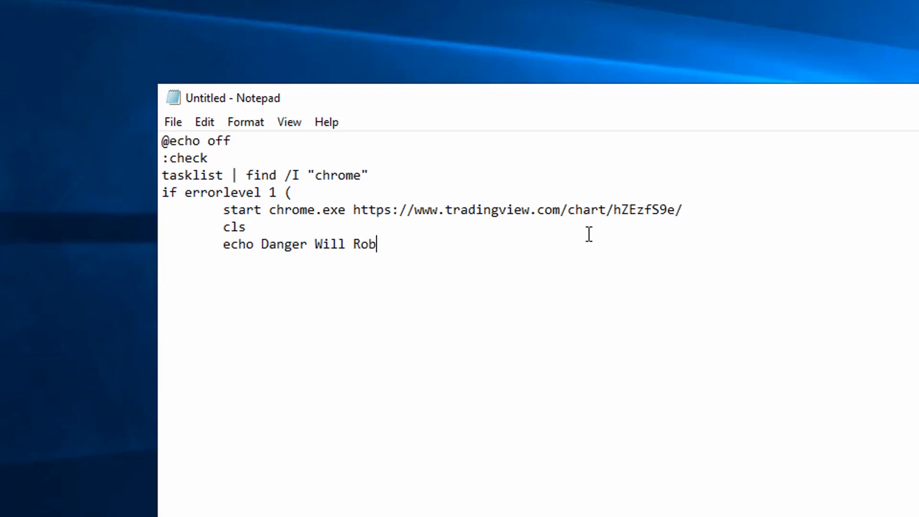
{"action": "type", "text": "inson! Starting Chrome!"}
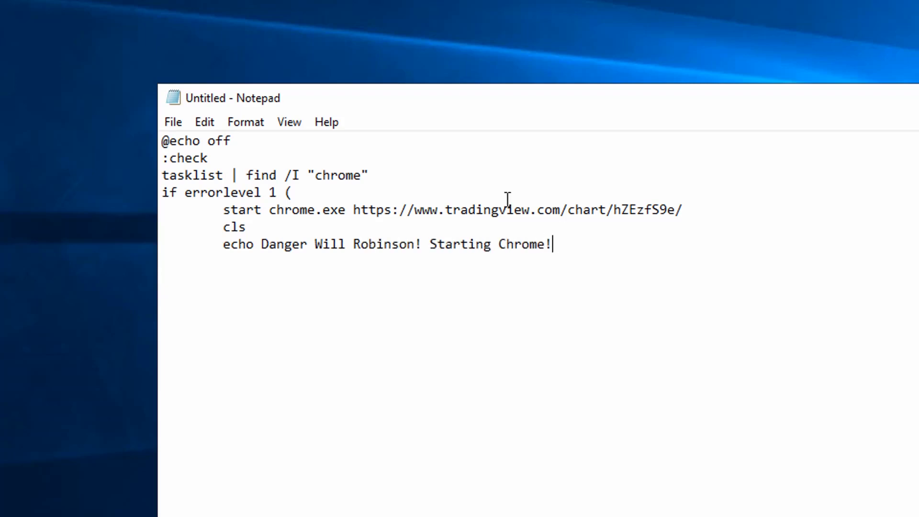
{"action": "left_click_drag", "start_coordinate": [423, 247], "coordinate": [262, 247]}
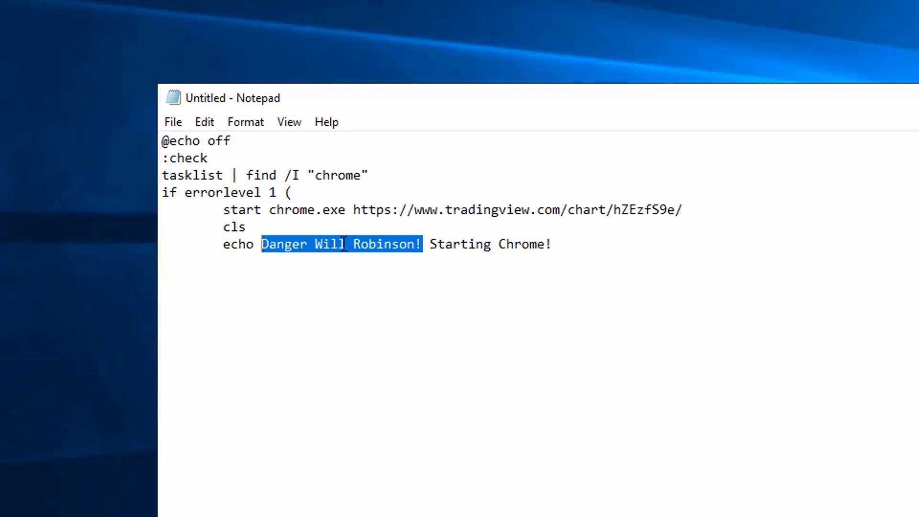
{"action": "left_click", "coordinate": [343, 244]}
{"action": "left_click", "coordinate": [625, 252]}
Step: Close the if block with ) Else ( and add an indented cls line inside the new block
{"action": "key", "text": "Return"}
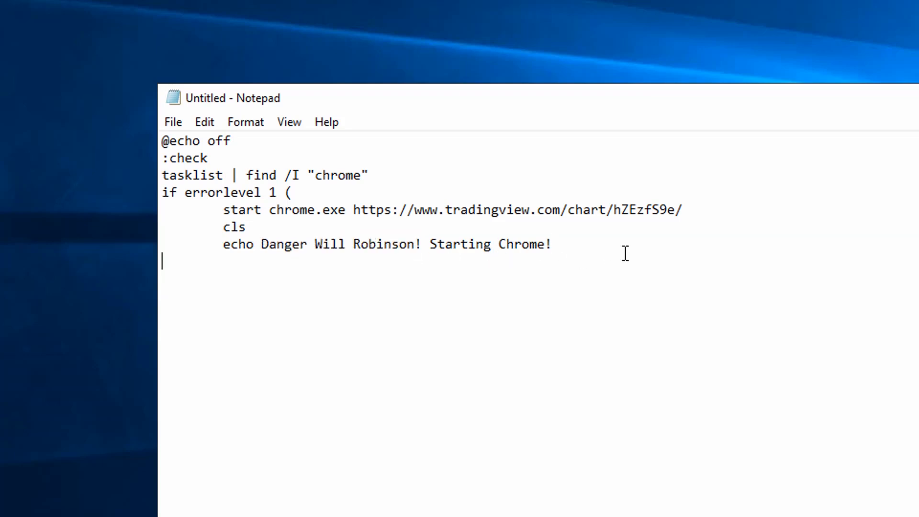
{"action": "type", "text": ") Else ("}
{"action": "key", "text": "Return"}
{"action": "key", "text": "Tab"}
{"action": "type", "text": "cls"}
{"action": "key", "text": "Return"}
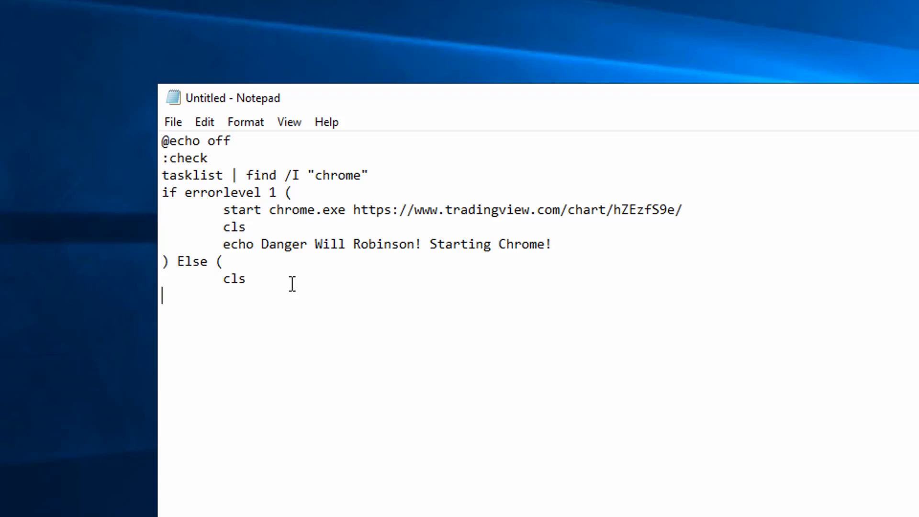
Step: Add the indented line echo Everything is fine to the Else block and close it with a parenthesis
{"action": "key", "text": "Tab"}
{"action": "type", "text": "echo Everything "}
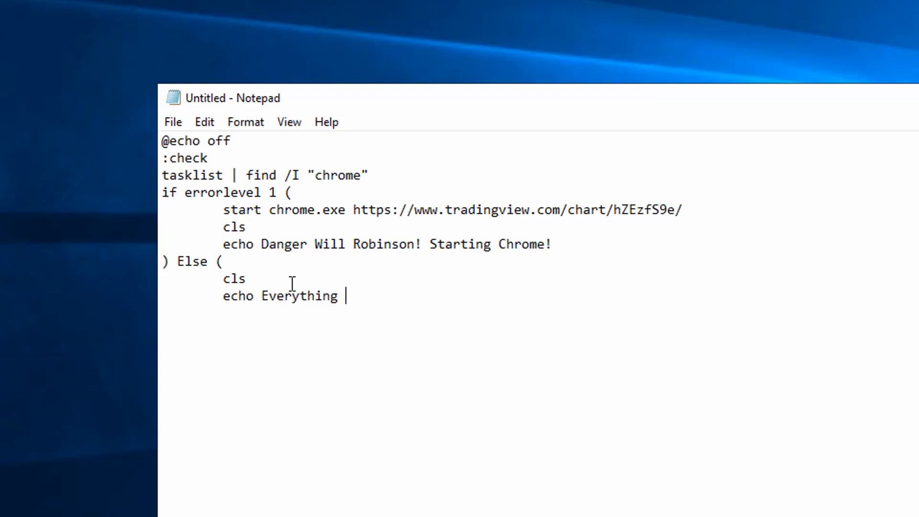
{"action": "type", "text": "is fine"}
{"action": "key", "text": "Return"}
{"action": "type", "text": ")"}
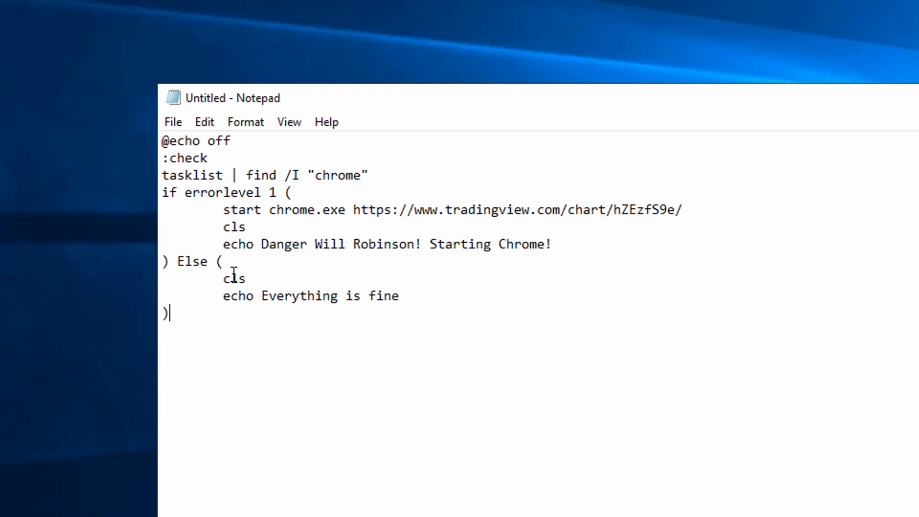
Step: End the script with the lines timeout 60 and goto check
{"action": "key", "text": "Return"}
{"action": "type", "text": "timeout 60"}
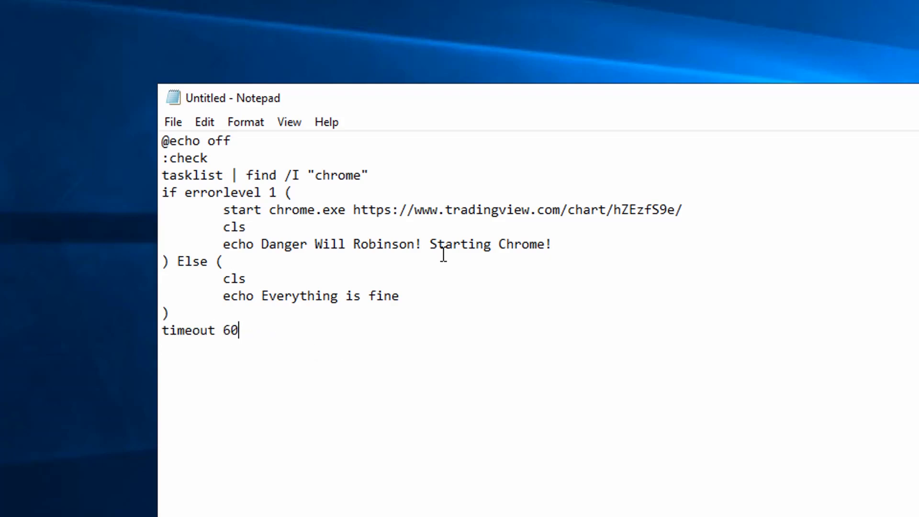
{"action": "key", "text": "Return"}
{"action": "left_click_drag", "start_coordinate": [164, 176], "coordinate": [287, 378]}
{"action": "left_click", "coordinate": [351, 376]}
{"action": "type", "text": "goto checek"}
{"action": "key", "text": "BackSpace"}
{"action": "key", "text": "BackSpace"}
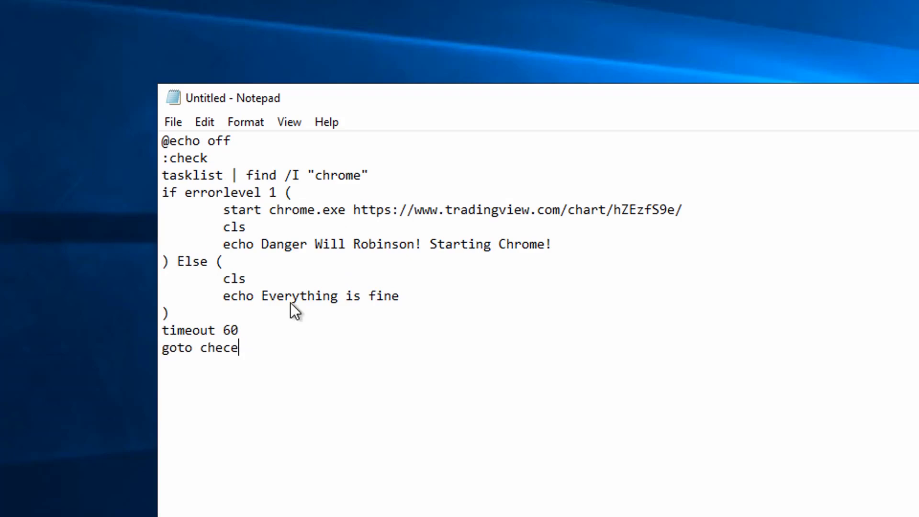
{"action": "type", "text": "k"}
Step: Review the goto check line and the commands it repeats between the check label and the timeout
{"action": "double_click", "coordinate": [234, 348]}
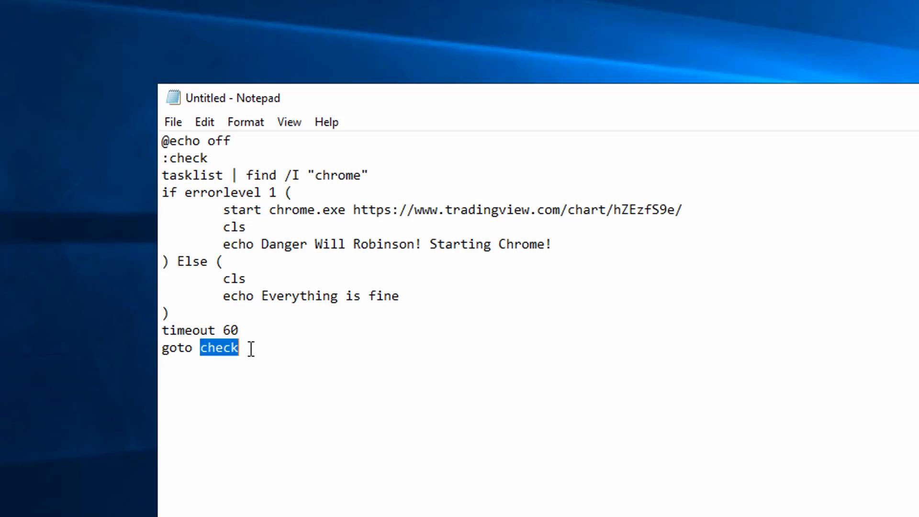
{"action": "left_click", "coordinate": [251, 349]}
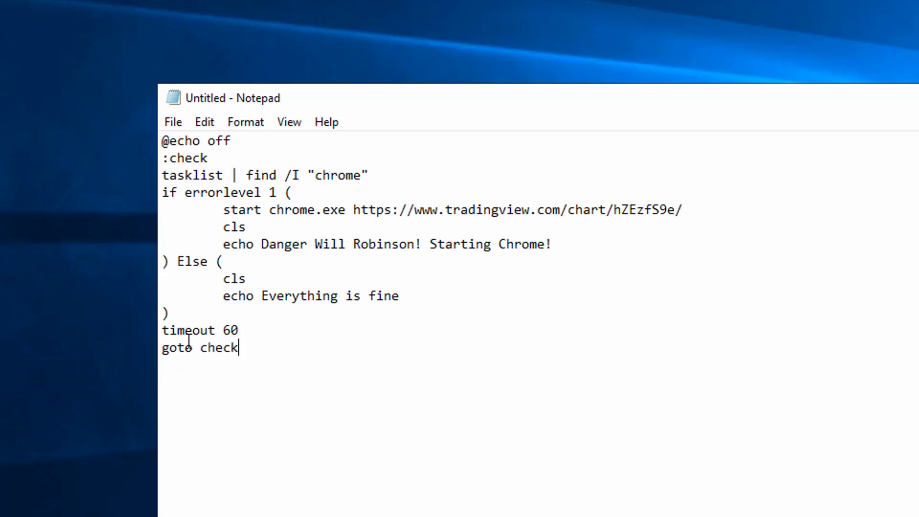
{"action": "left_click_drag", "start_coordinate": [256, 354], "coordinate": [154, 356]}
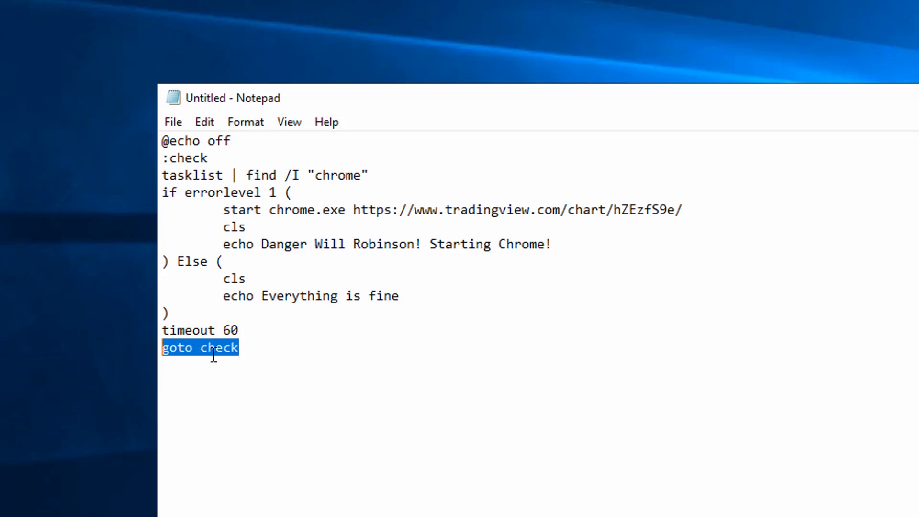
{"action": "left_click", "coordinate": [250, 354]}
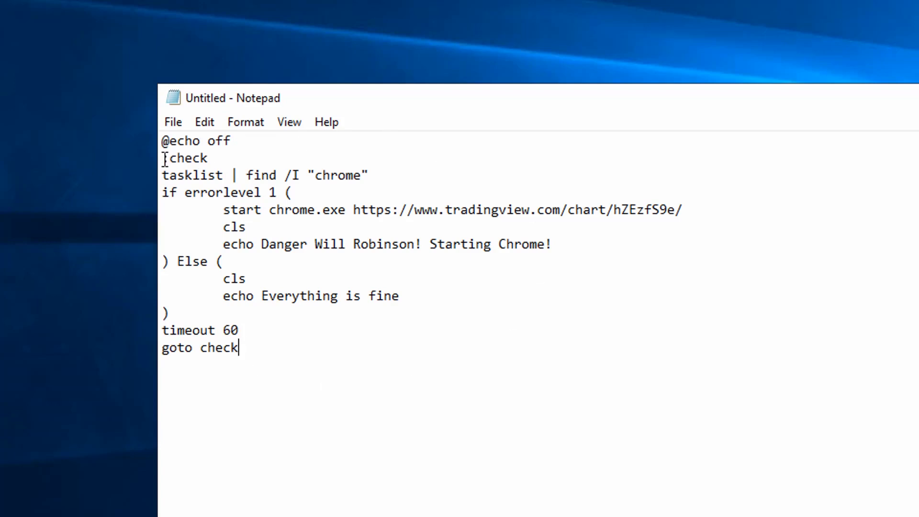
{"action": "left_click_drag", "start_coordinate": [163, 176], "coordinate": [457, 327]}
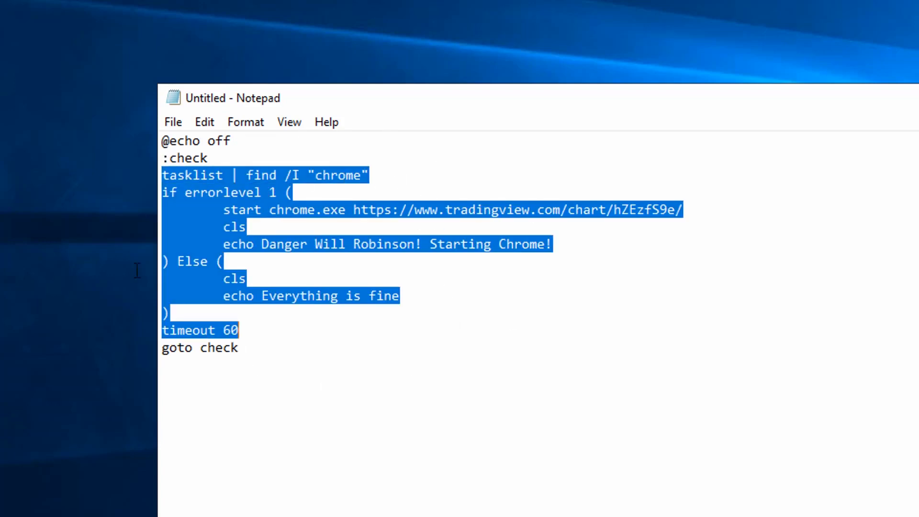
{"action": "left_click", "coordinate": [405, 359]}
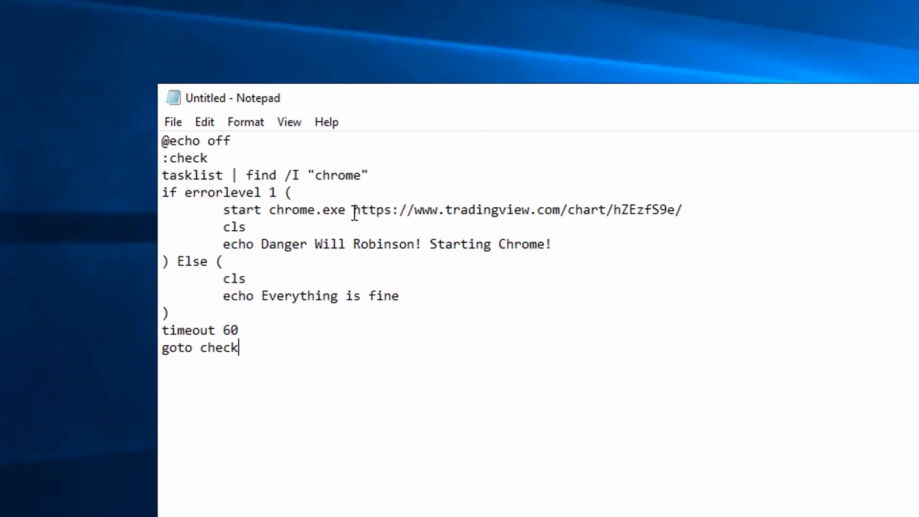
{"action": "left_click", "coordinate": [423, 302]}
{"action": "key", "text": "shift+Up"}
{"action": "key", "text": "shift+Up"}
{"action": "key", "text": "Left"}
Step: Save the script to the Desktop as monitor.bat with the file type All Files, and close Notepad
{"action": "left_click", "coordinate": [174, 121]}
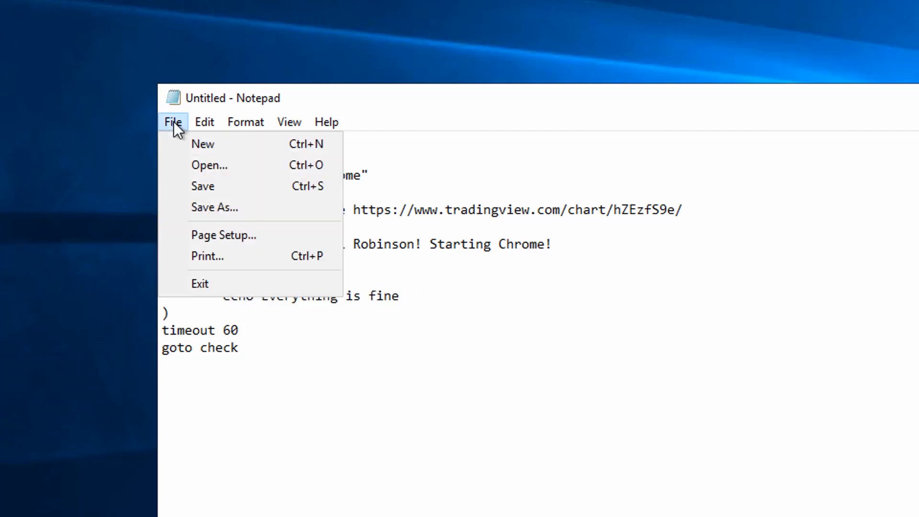
{"action": "left_click", "coordinate": [217, 208]}
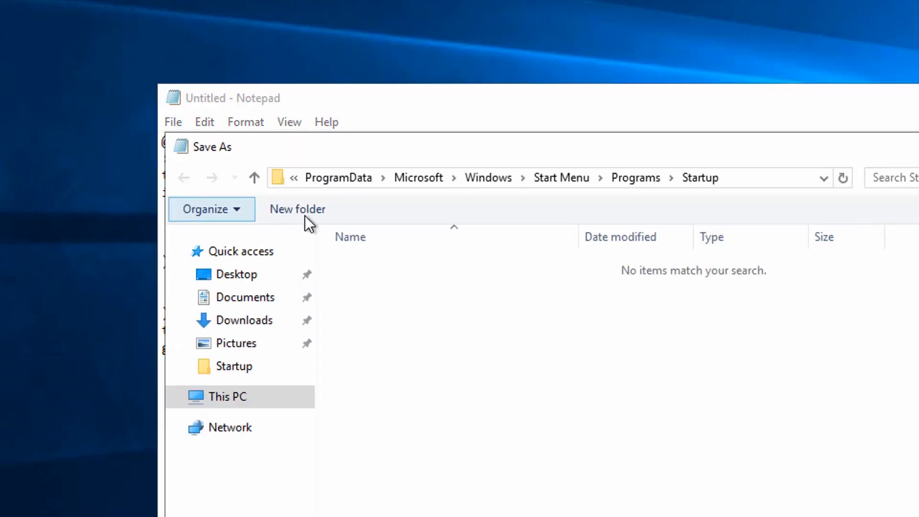
{"action": "left_click", "coordinate": [240, 275]}
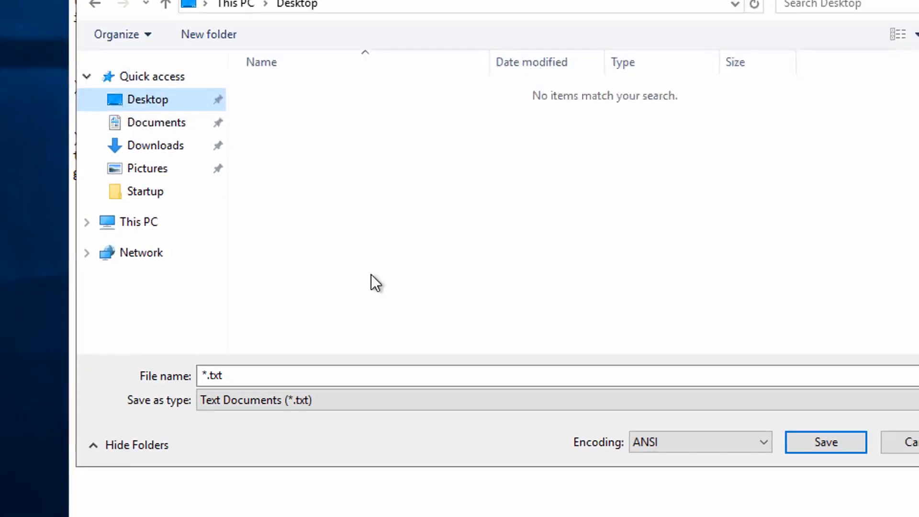
{"action": "left_click", "coordinate": [462, 238]}
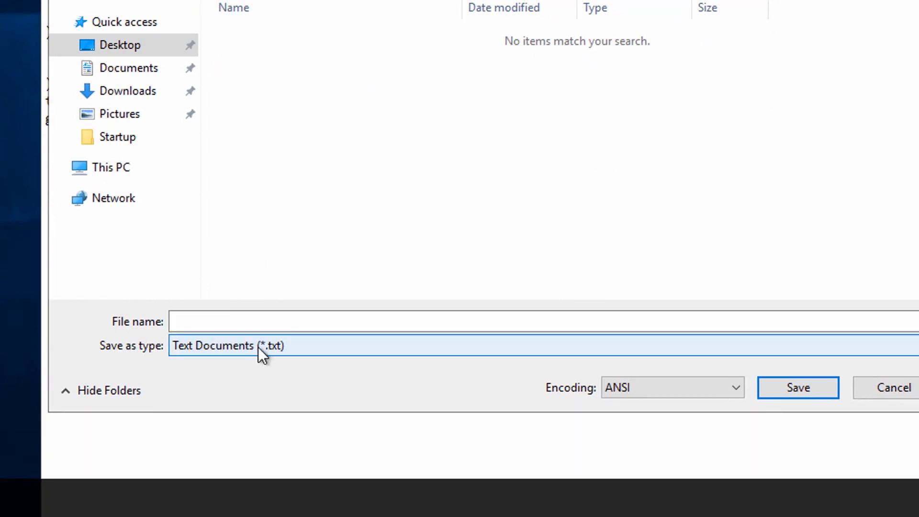
{"action": "left_click", "coordinate": [307, 357]}
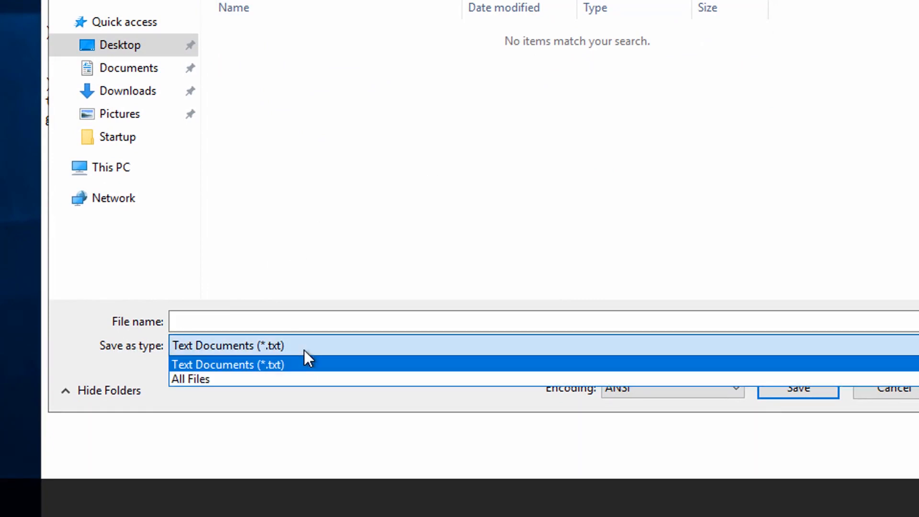
{"action": "left_click", "coordinate": [199, 378]}
{"action": "left_click", "coordinate": [263, 322]}
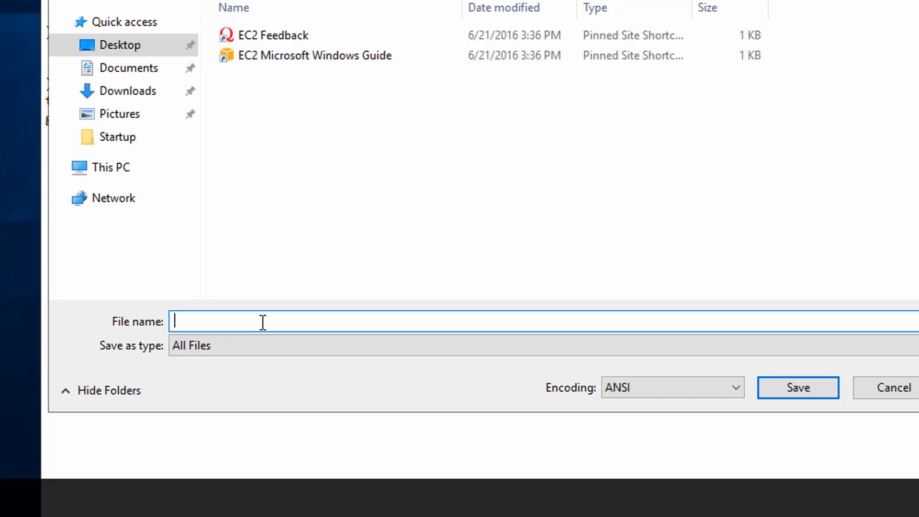
{"action": "type", "text": "monitor.bat"}
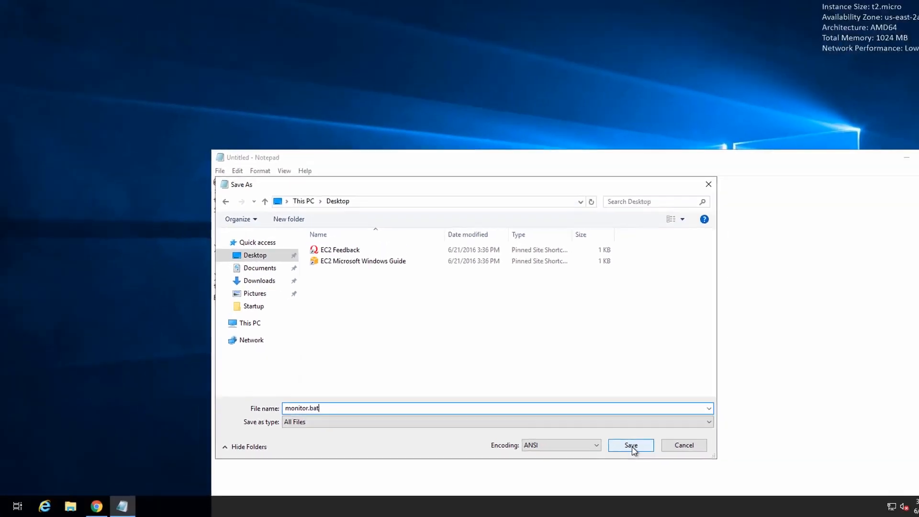
{"action": "left_click", "coordinate": [797, 387]}
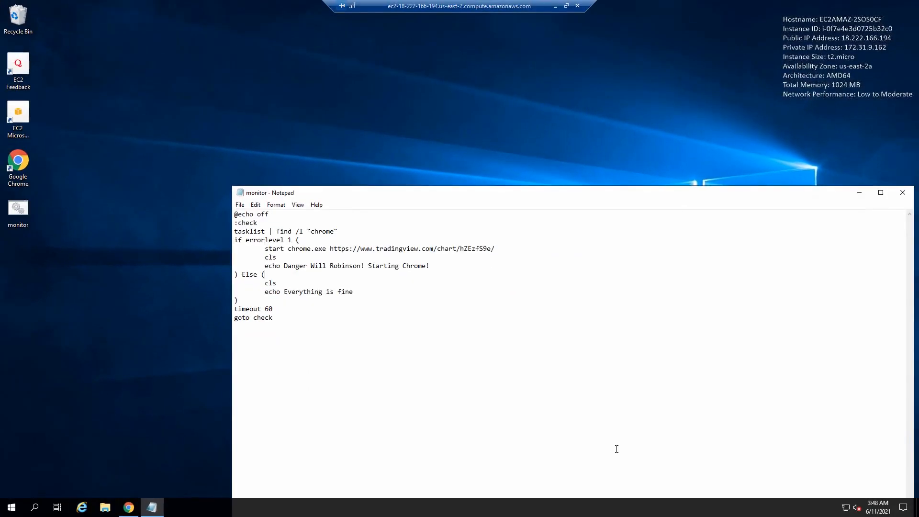
{"action": "left_click", "coordinate": [902, 192]}
{"action": "left_click", "coordinate": [327, 274]}
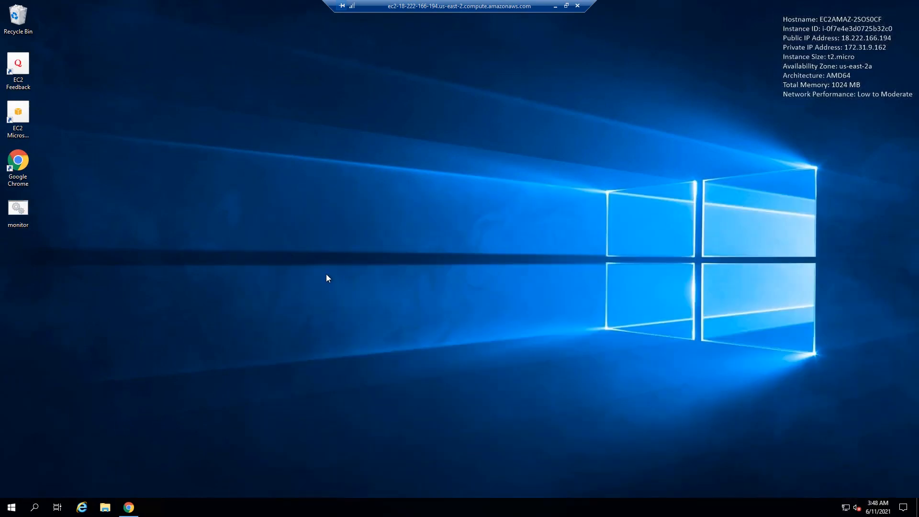
Step: Search Windows for the Run app
{"action": "left_click", "coordinate": [11, 508]}
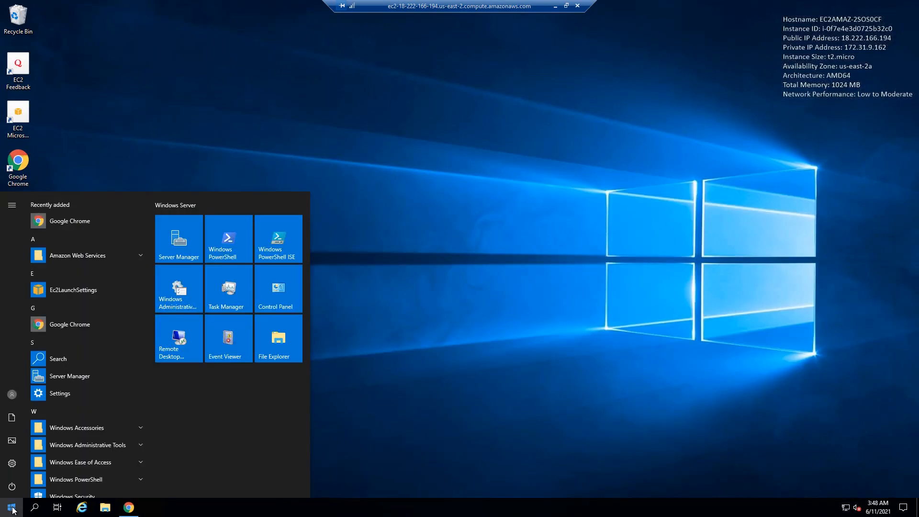
{"action": "type", "text": "run"}
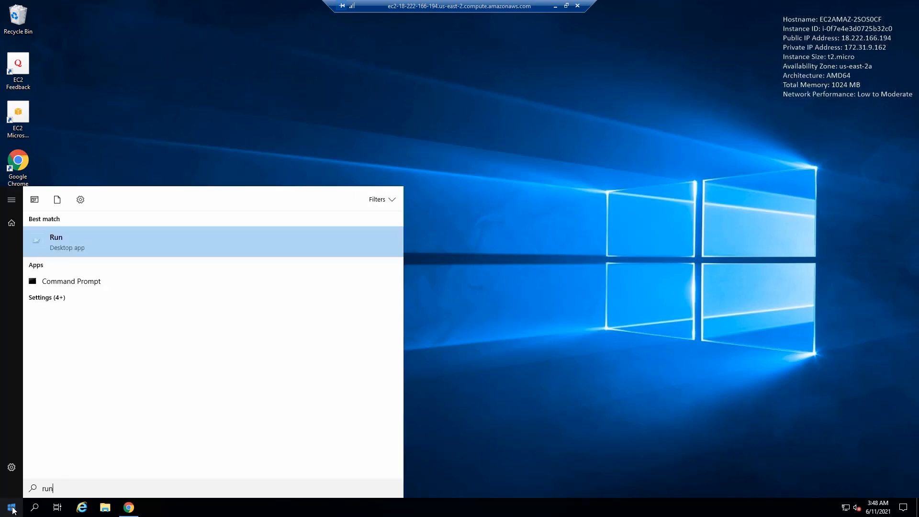
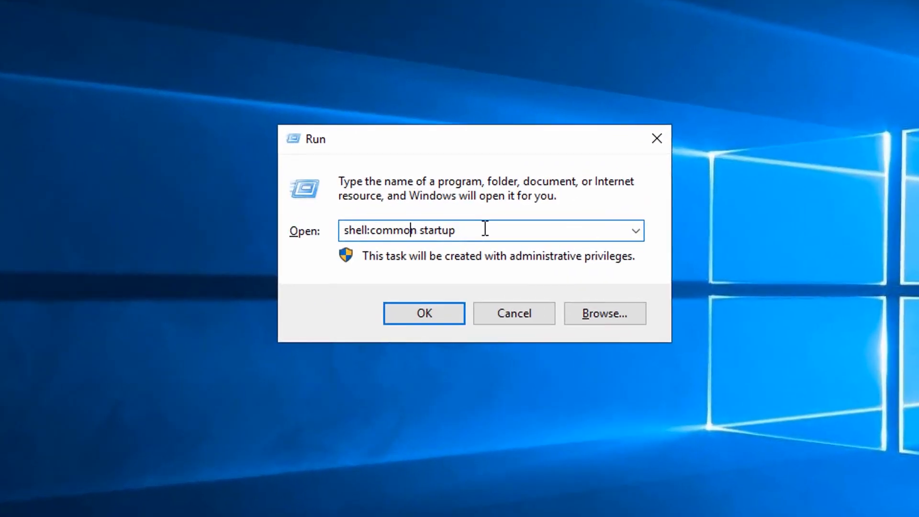
Step: Run shell:common startup to open the common Startup folder, and move the monitor script from the desktop into it
{"action": "left_click", "coordinate": [484, 229]}
{"action": "left_click_drag", "start_coordinate": [368, 232], "coordinate": [372, 231]}
{"action": "left_click", "coordinate": [417, 231]}
{"action": "left_click", "coordinate": [451, 231]}
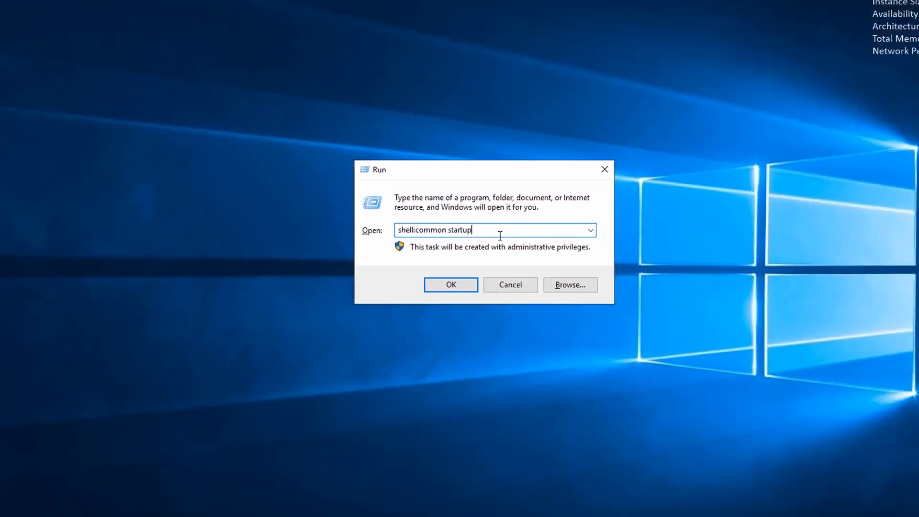
{"action": "key", "text": "Return"}
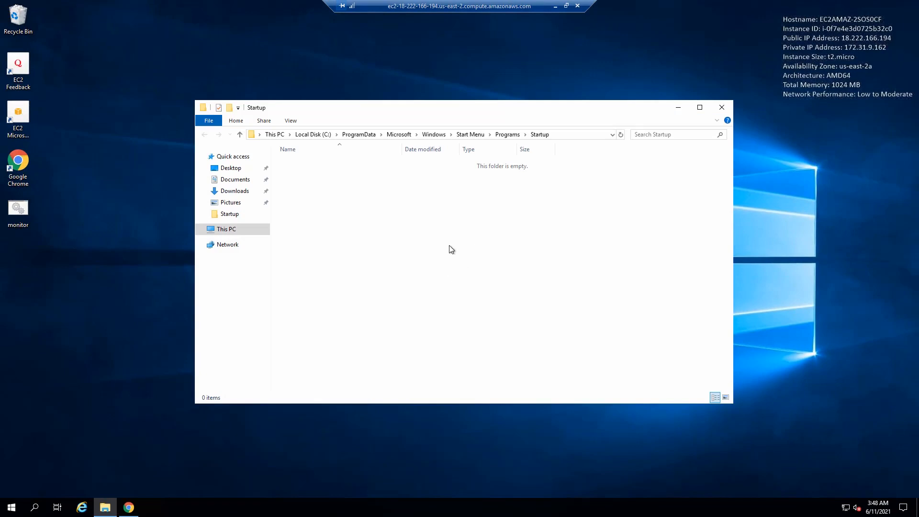
{"action": "left_click_drag", "start_coordinate": [18, 211], "coordinate": [354, 197]}
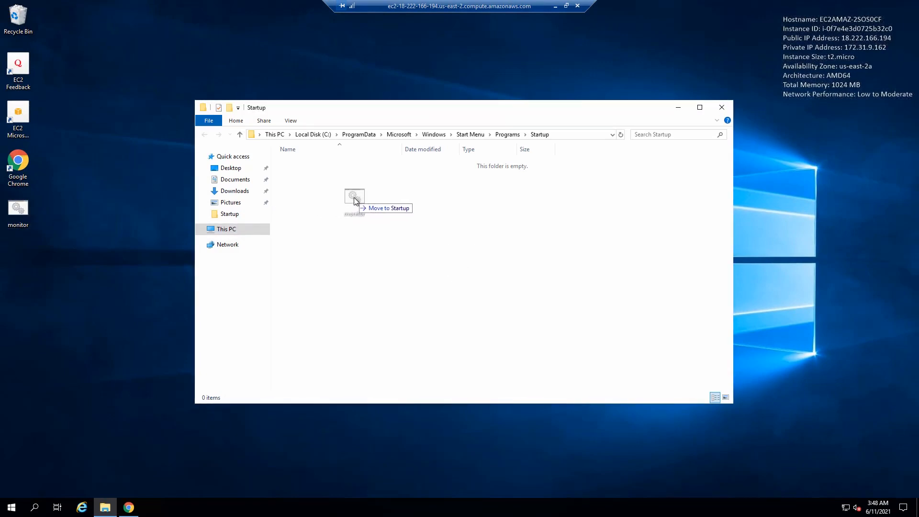
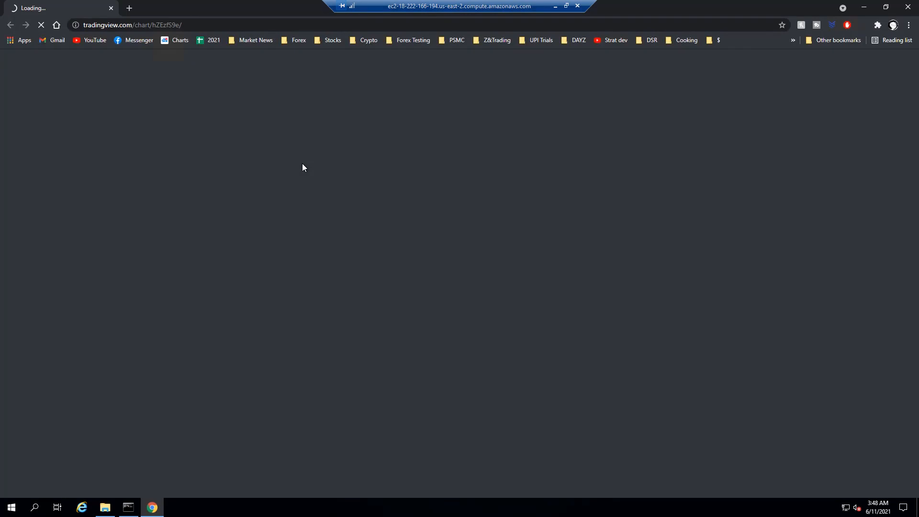
Step: Bring up the monitor script's console window and close Chrome to test that the script restarts it
{"action": "left_click", "coordinate": [133, 510]}
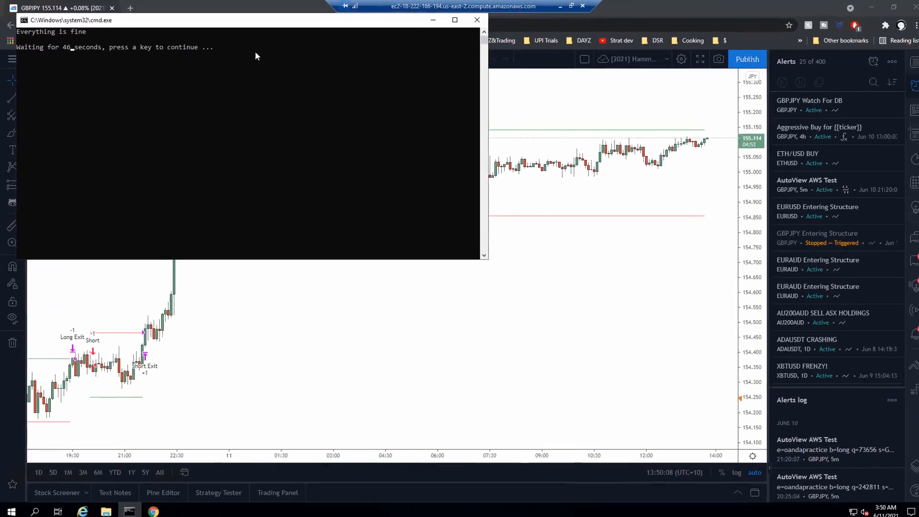
{"action": "left_click", "coordinate": [912, 9]}
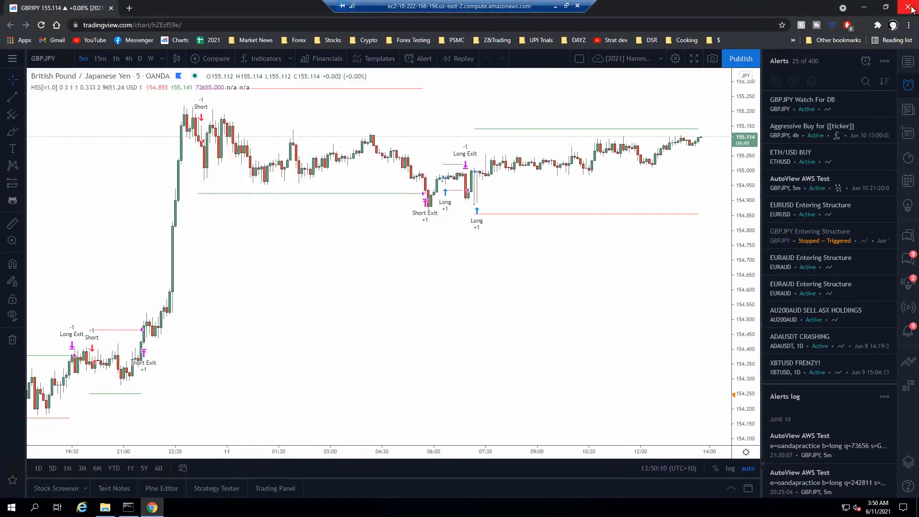
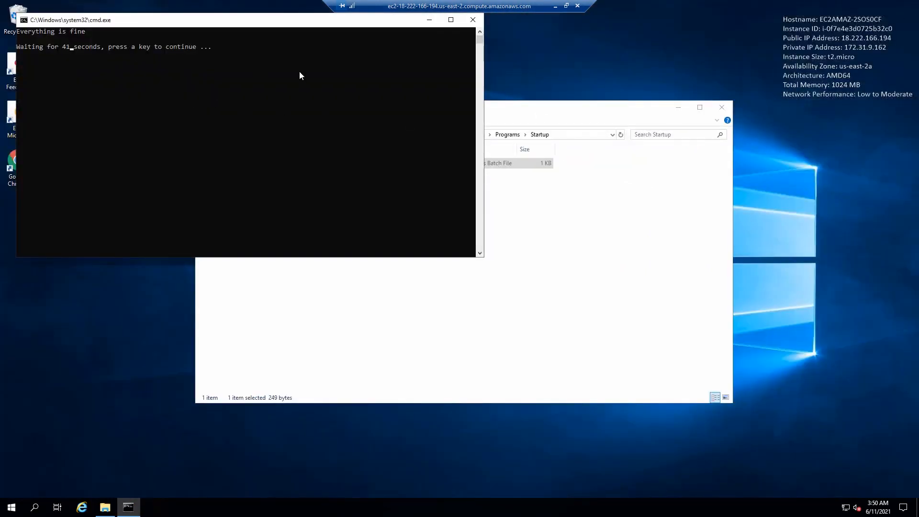
Step: Close the Startup folder window and skip the monitor script's countdown so that it relaunches Chrome immediately
{"action": "left_click", "coordinate": [722, 108]}
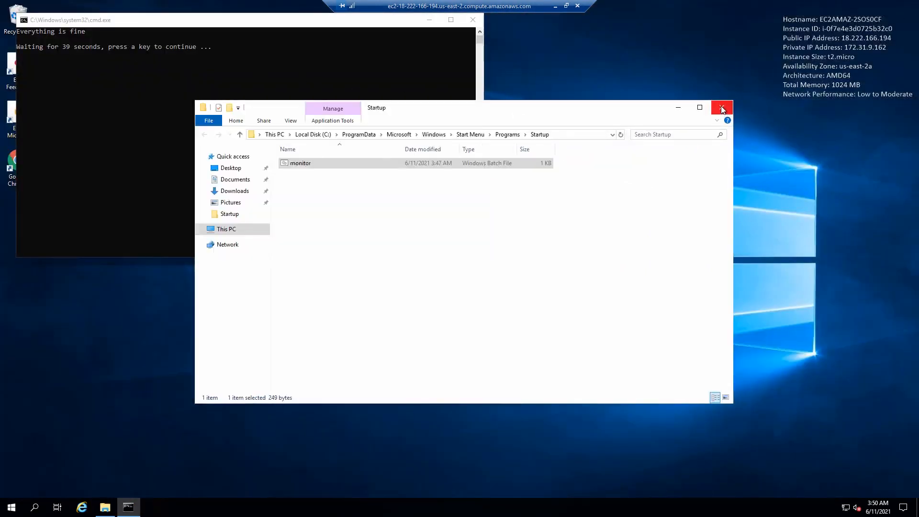
{"action": "key", "text": "space"}
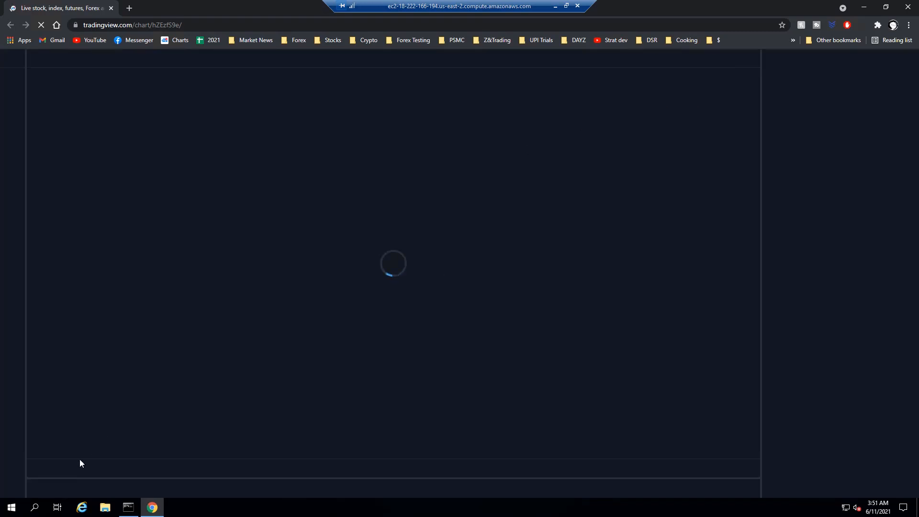
Step: Open the server's power options and confirm the shutdown prompt with the reason Other (Unplanned)
{"action": "left_click", "coordinate": [12, 510]}
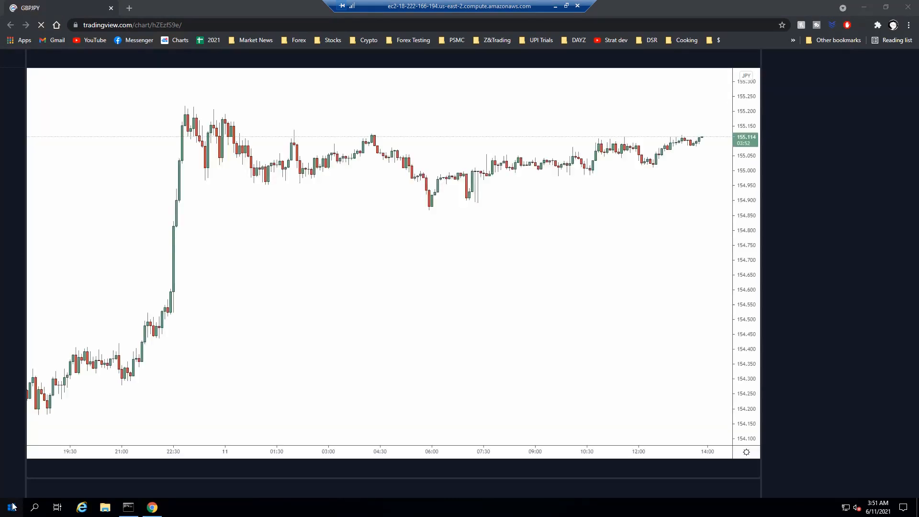
{"action": "left_click", "coordinate": [12, 508]}
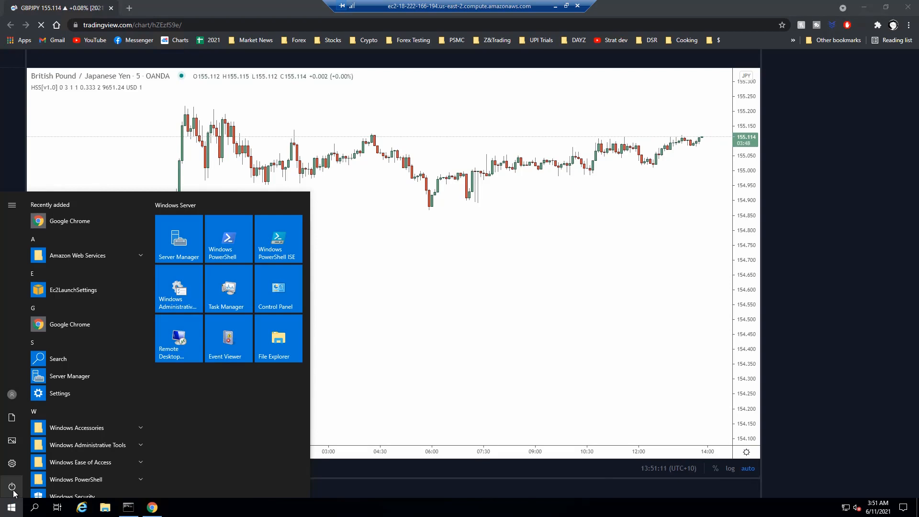
{"action": "left_click", "coordinate": [13, 490]}
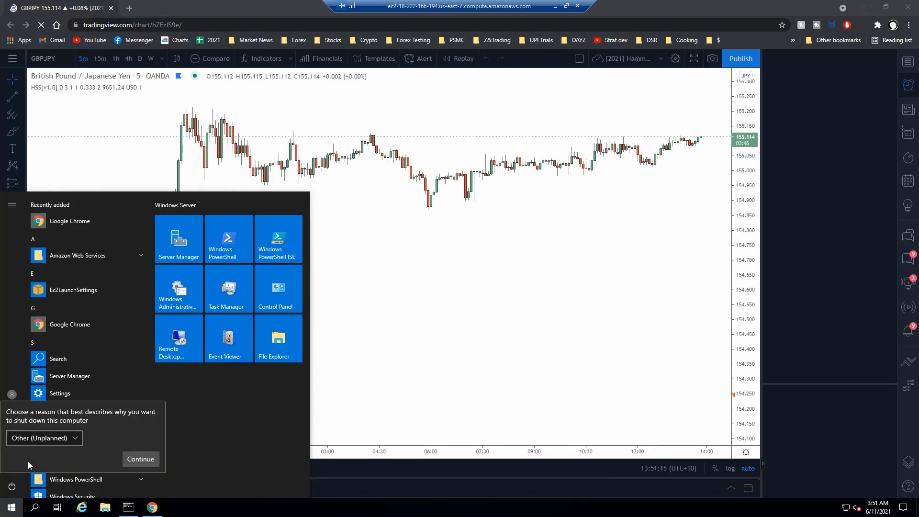
{"action": "left_click", "coordinate": [138, 460]}
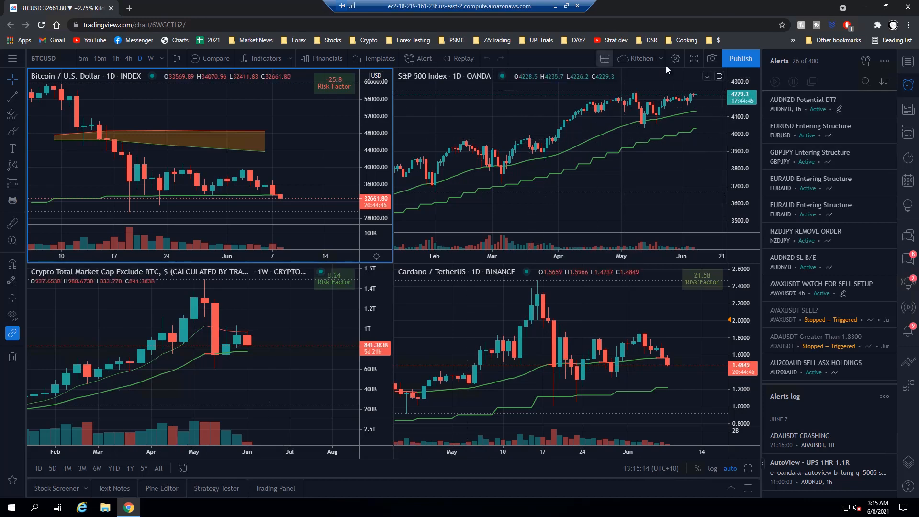
Step: Minimize the remote desktop session, open TradingView charts full screen in the local browser, and load the AutoView Demo layout
{"action": "left_click", "coordinate": [556, 7]}
{"action": "left_click", "coordinate": [145, 40]}
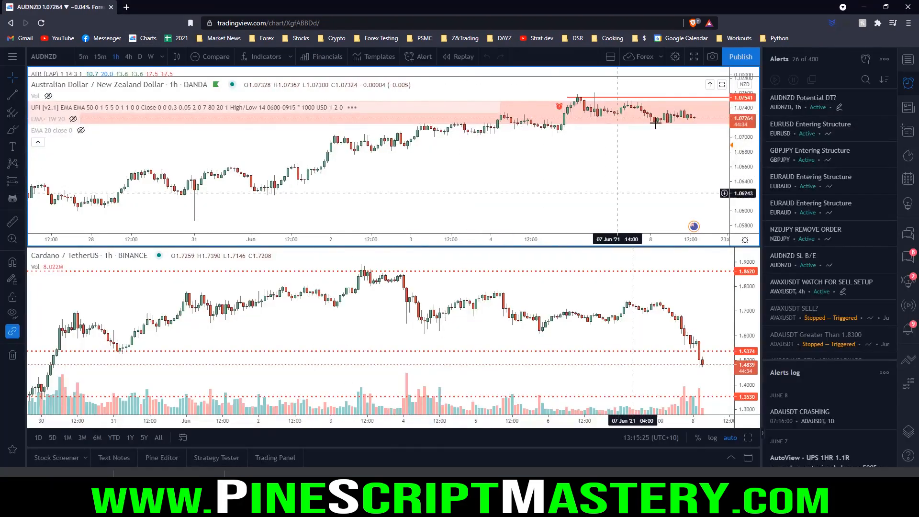
{"action": "key", "text": "shift+f"}
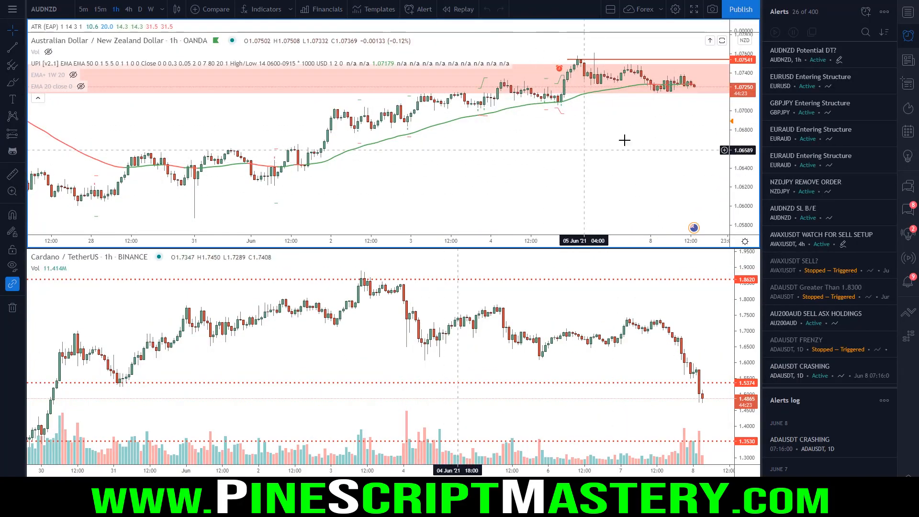
{"action": "left_click", "coordinate": [660, 9]}
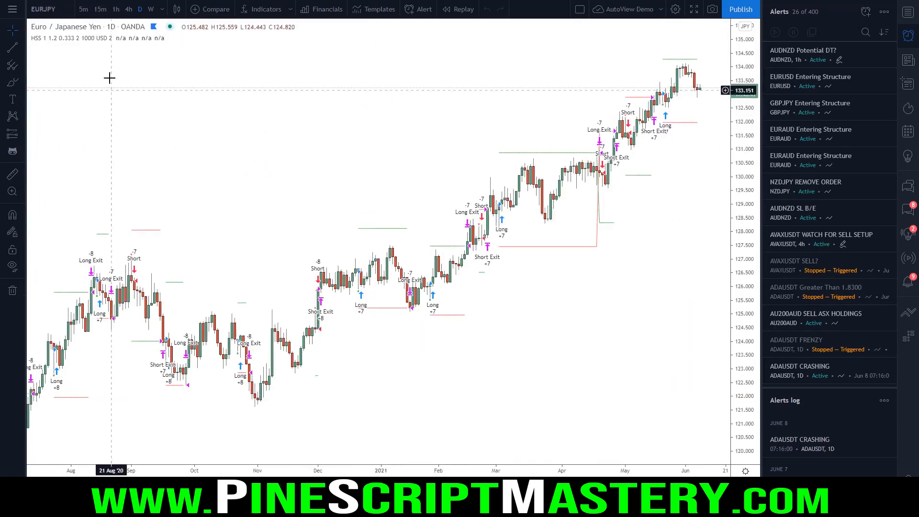
{"action": "mouse_move", "coordinate": [39, 42]}
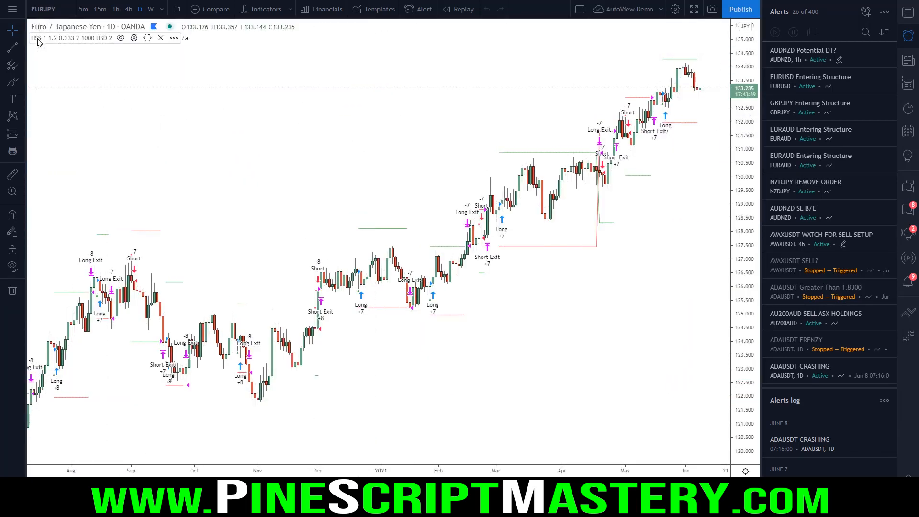
{"action": "left_click", "coordinate": [216, 507]}
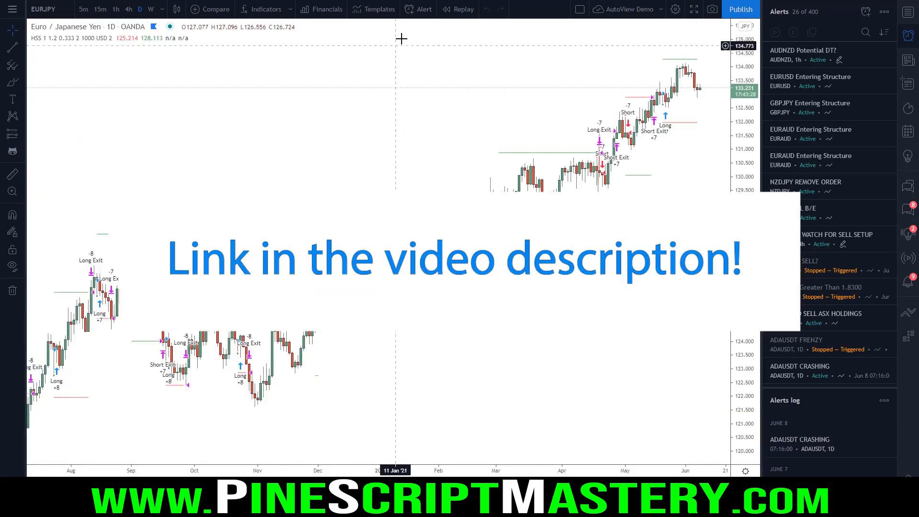
Step: Try out an EURJPY alert on the HSS strategy set to alert() function calls only, and discard it
{"action": "left_click", "coordinate": [421, 10]}
{"action": "left_click", "coordinate": [452, 114]}
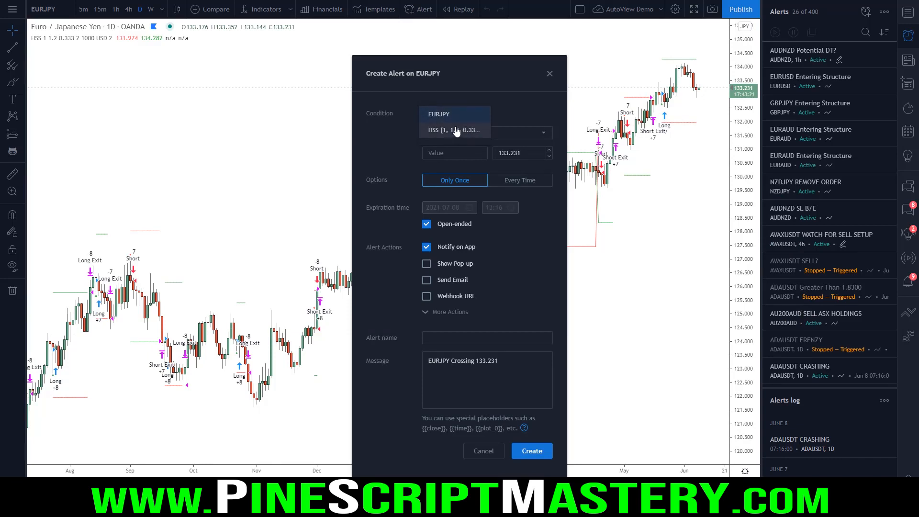
{"action": "left_click", "coordinate": [456, 130]}
{"action": "left_click", "coordinate": [474, 135]}
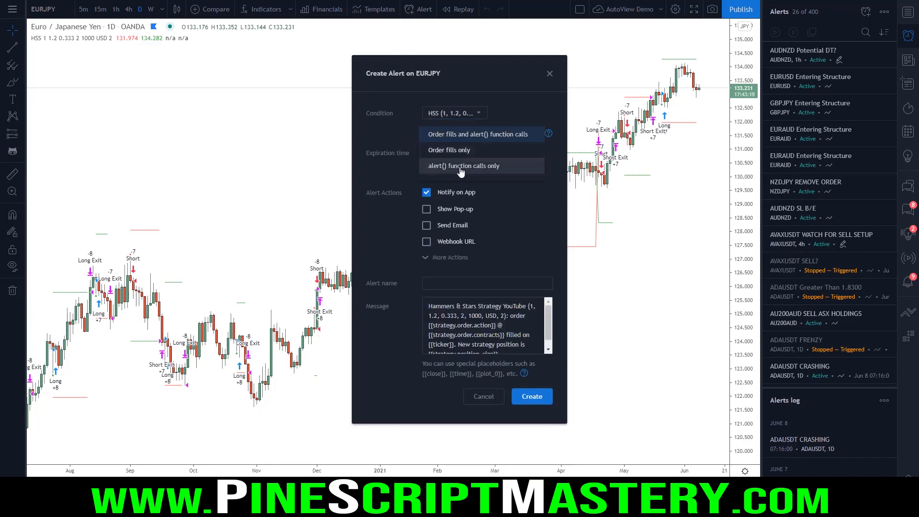
{"action": "left_click", "coordinate": [489, 167]}
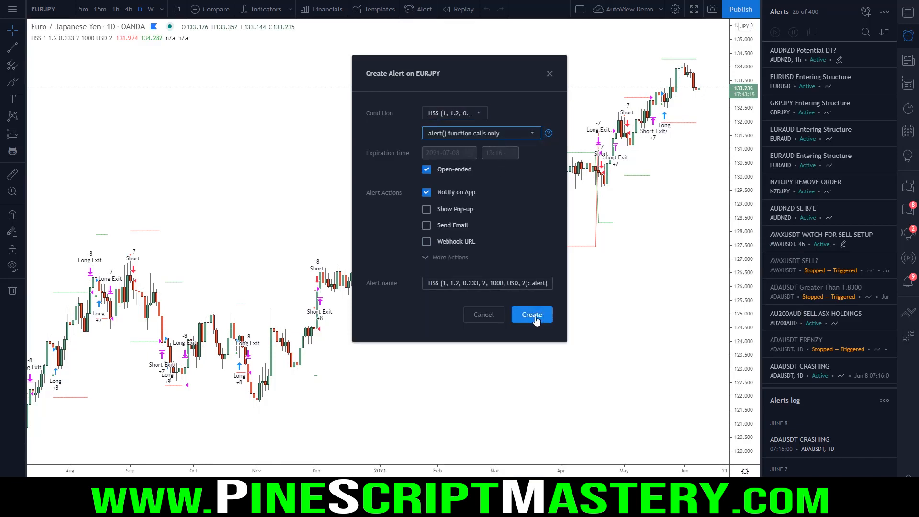
{"action": "left_click", "coordinate": [490, 313]}
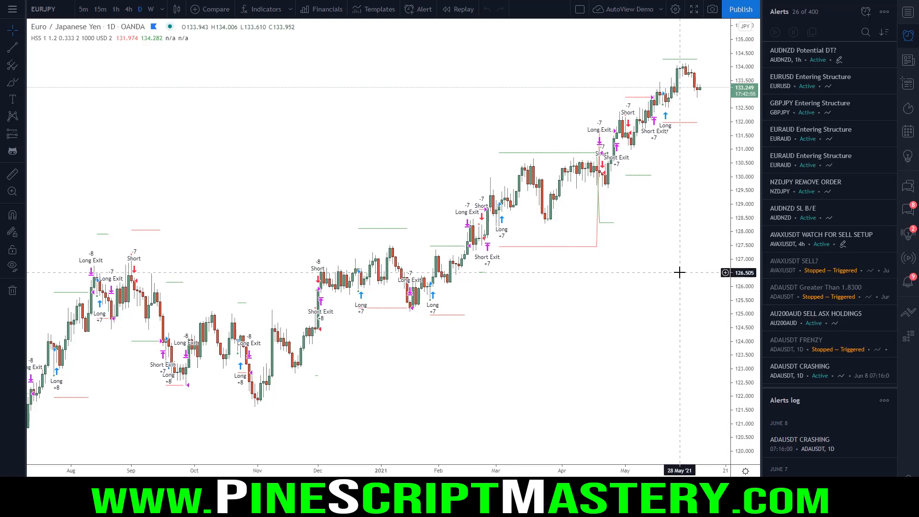
Step: Connect TradingView's trading panel to OANDA and allow access to the AutoView - YouTube account
{"action": "left_click", "coordinate": [275, 507]}
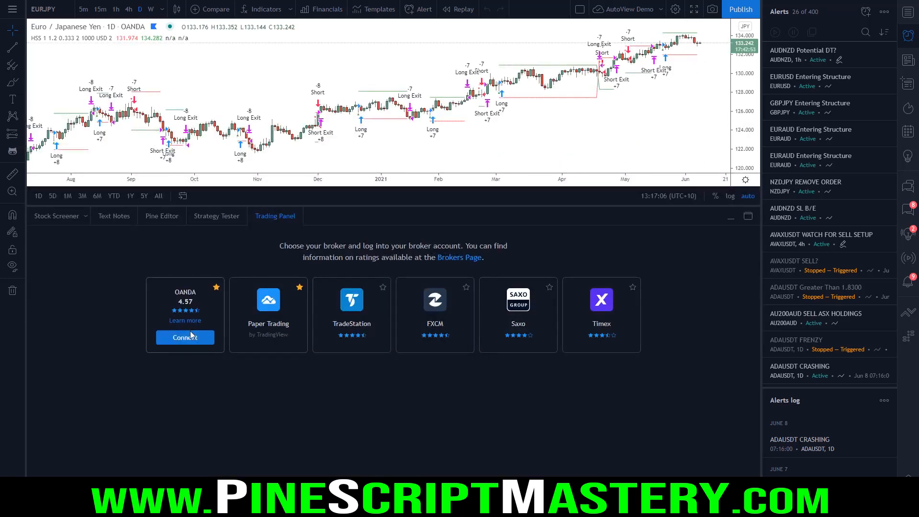
{"action": "left_click", "coordinate": [185, 334]}
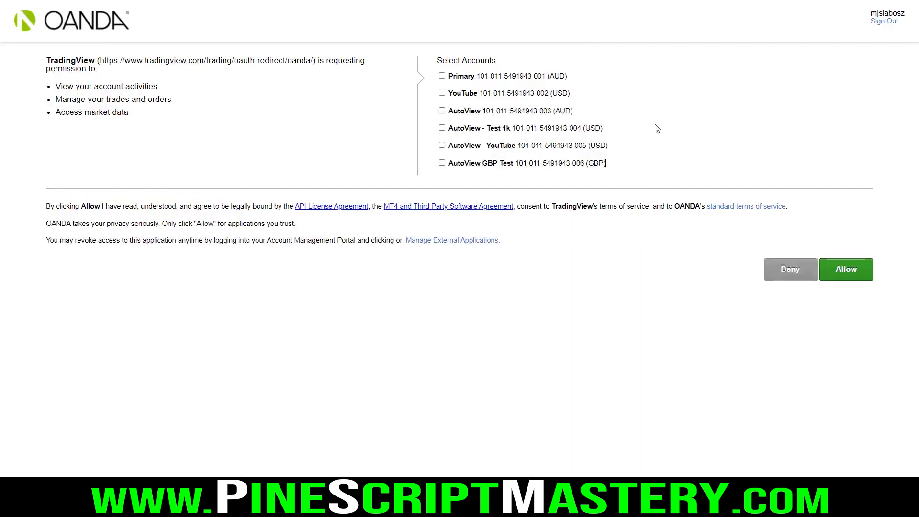
{"action": "left_click", "coordinate": [442, 145]}
{"action": "left_click", "coordinate": [856, 271]}
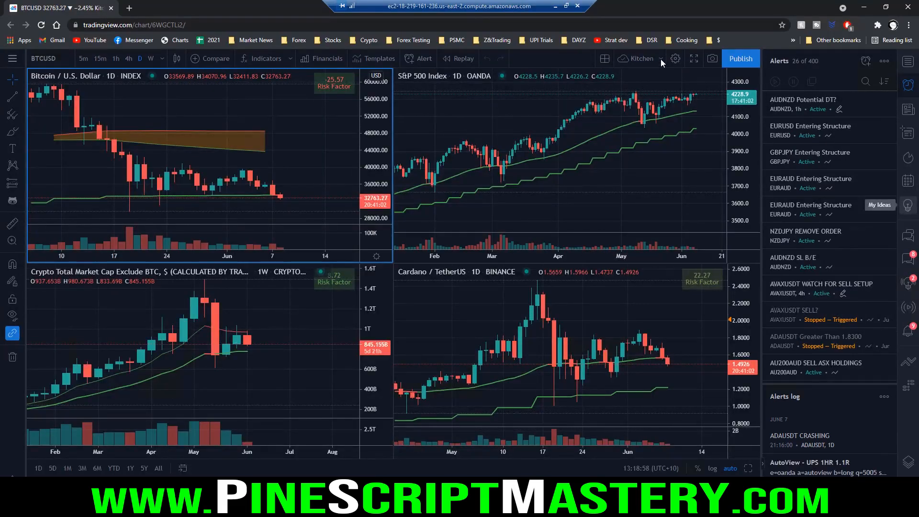
Step: Load the PSMC chart layout in TradingView on the remote server
{"action": "left_click", "coordinate": [660, 58]}
{"action": "left_click", "coordinate": [679, 192]}
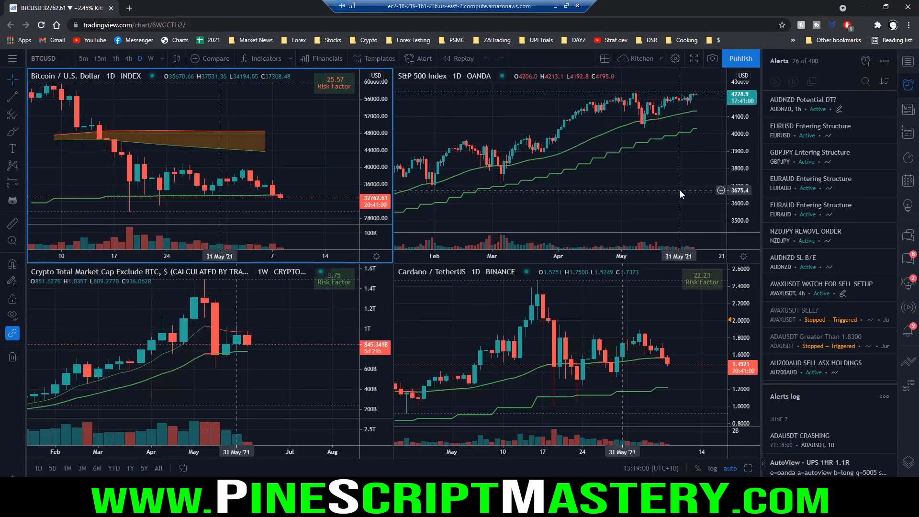
{"action": "left_click", "coordinate": [460, 257]}
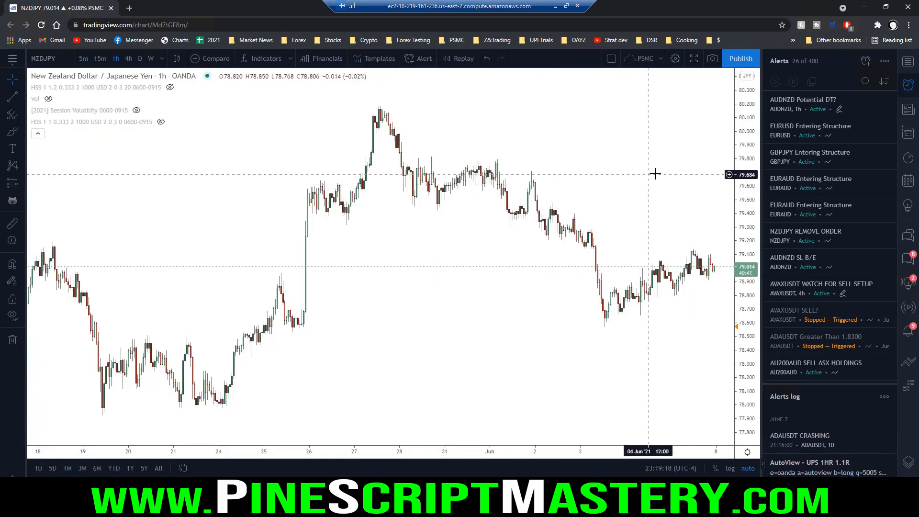
{"action": "left_click_drag", "start_coordinate": [654, 174], "coordinate": [644, 174]}
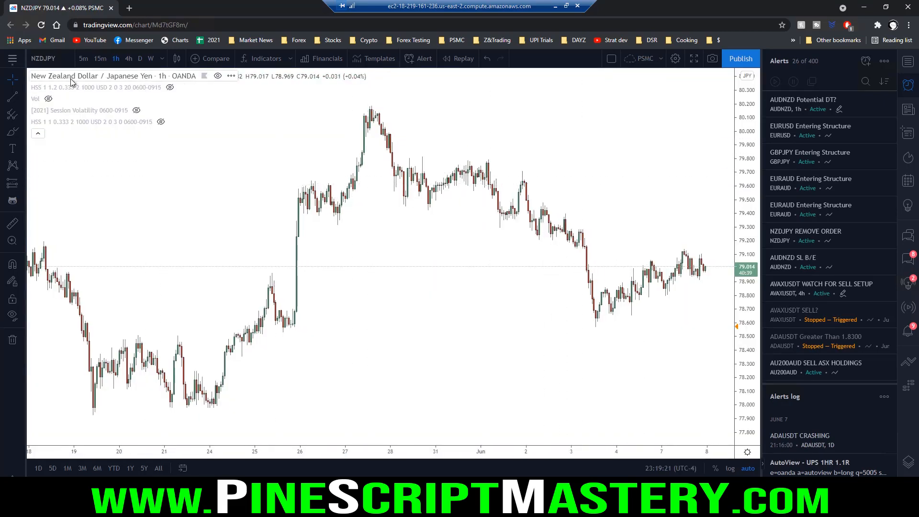
{"action": "scroll", "coordinate": [664, 293], "scroll_direction": "up", "scroll_amount": 3}
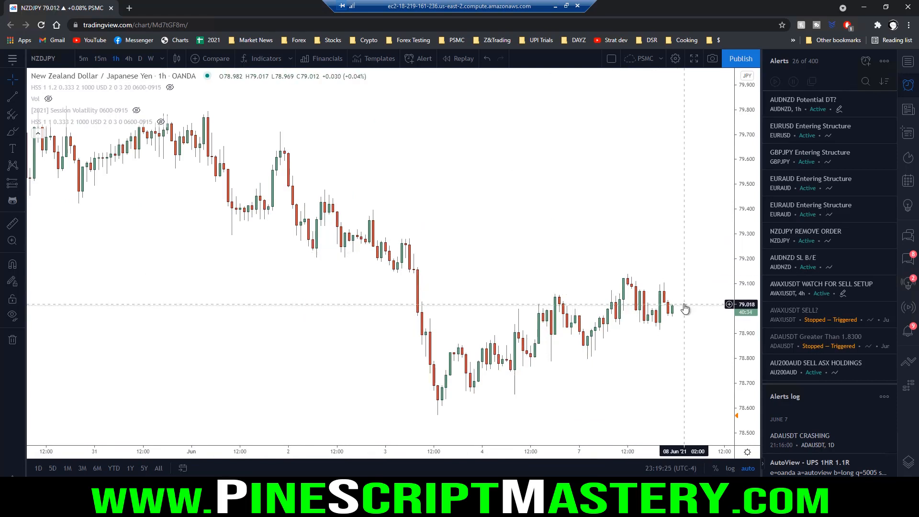
Step: Start a new alert on the NZDJPY chart with the condition Less Than a value of 79.100
{"action": "right_click", "coordinate": [681, 303]}
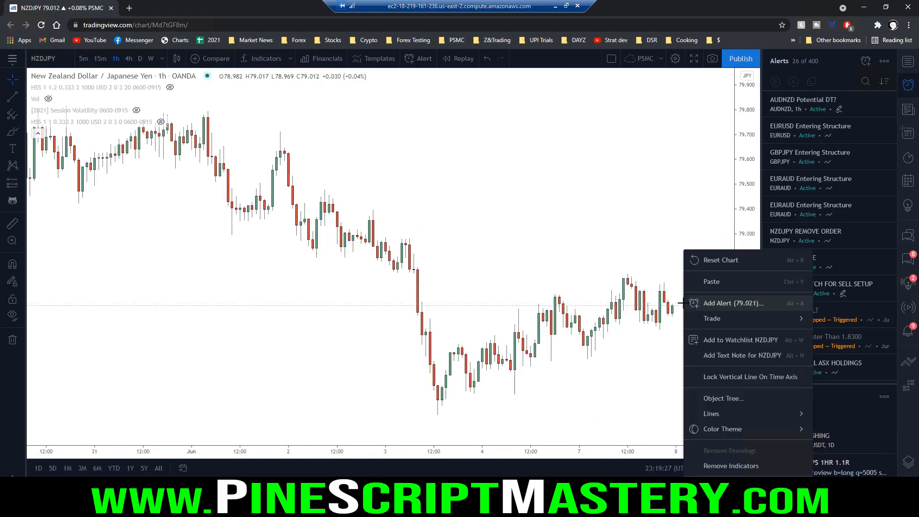
{"action": "left_click", "coordinate": [725, 305]}
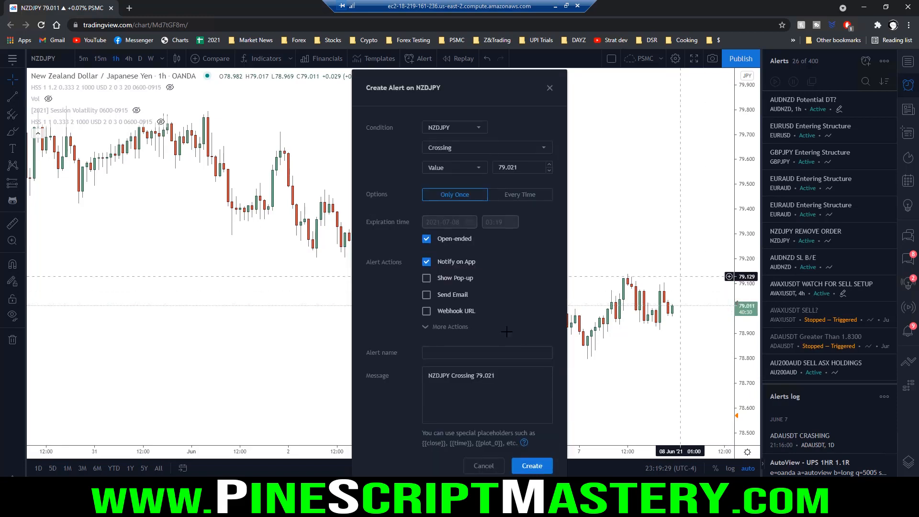
{"action": "triple_click", "coordinate": [474, 381]}
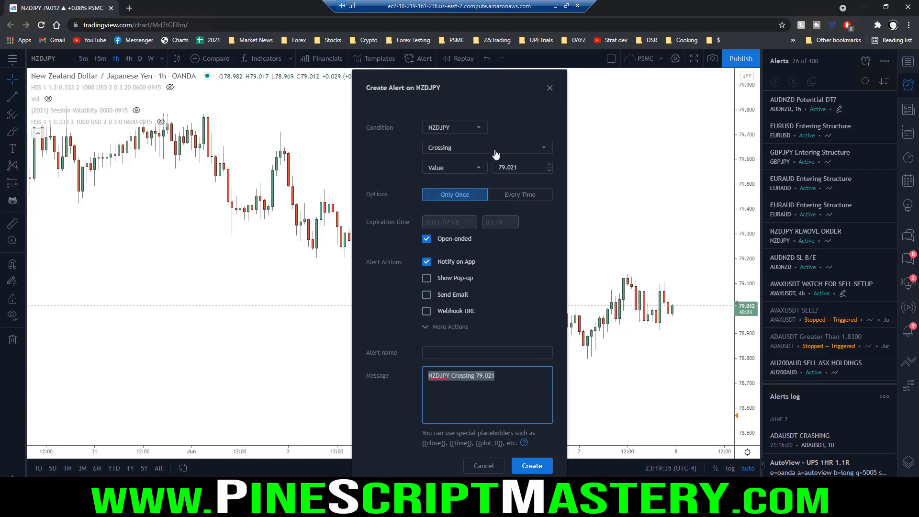
{"action": "left_click", "coordinate": [538, 150]}
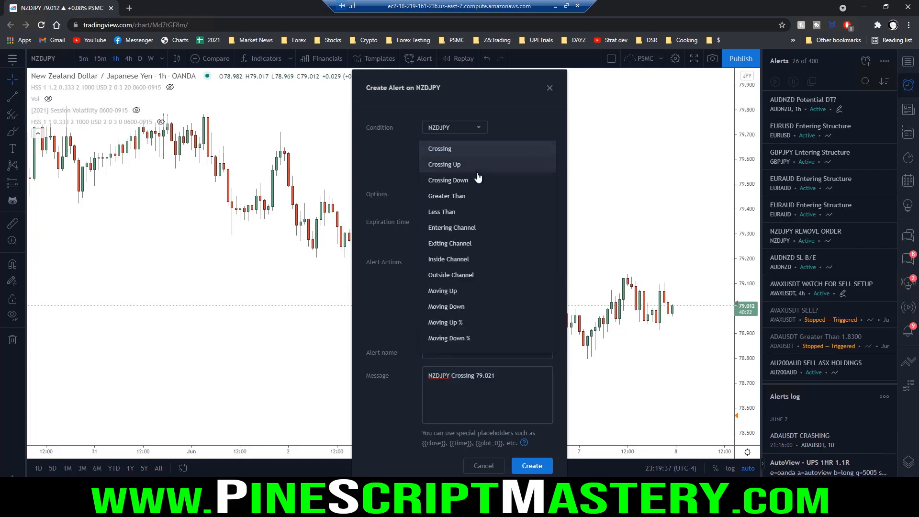
{"action": "left_click", "coordinate": [445, 212]}
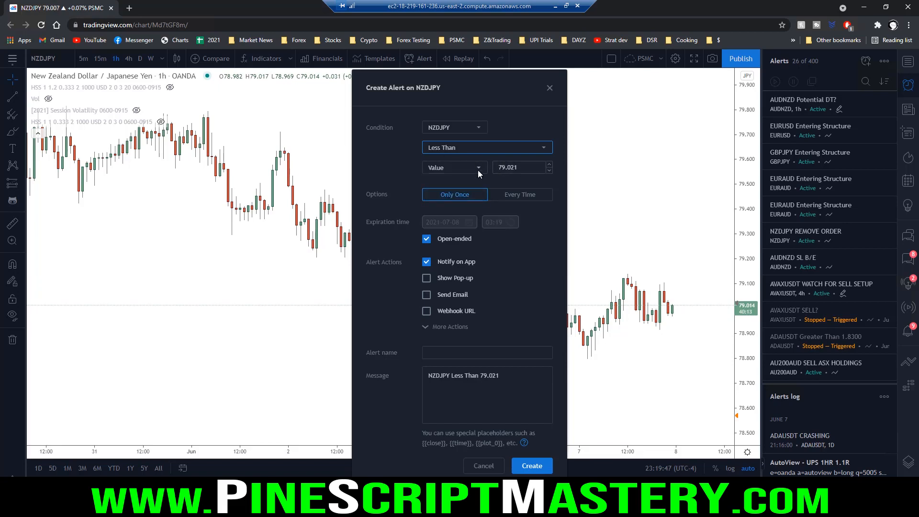
{"action": "left_click_drag", "start_coordinate": [508, 168], "coordinate": [530, 170]}
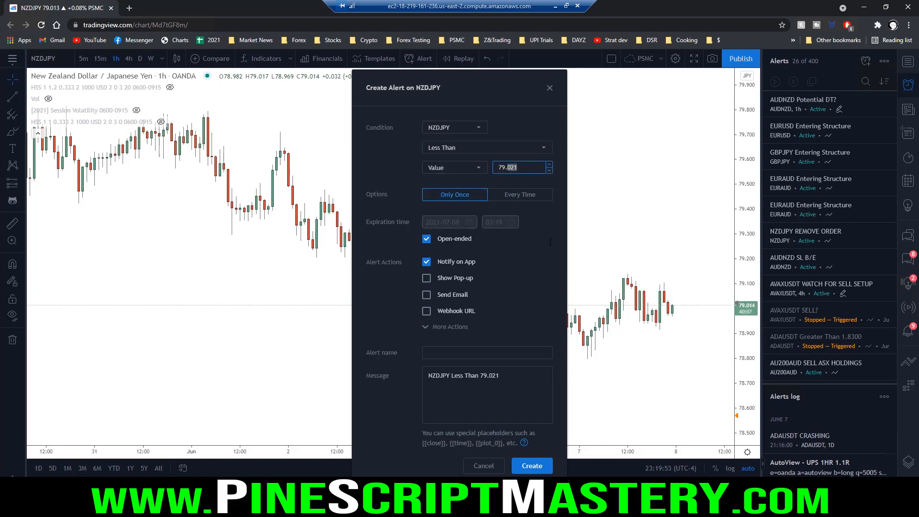
{"action": "type", "text": "1"}
{"action": "left_click", "coordinate": [406, 185]}
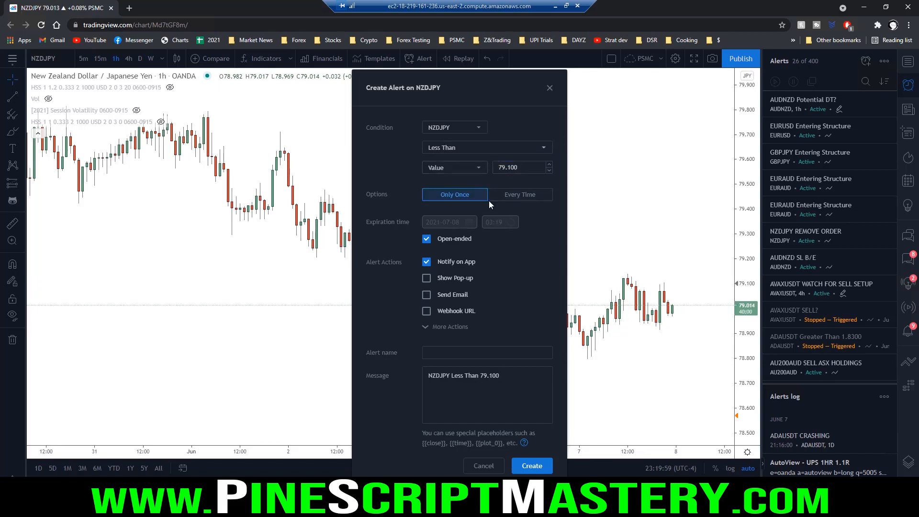
Step: Turn off the NZDJPY alert's Play Sound and Notify on App actions
{"action": "left_click", "coordinate": [452, 330]}
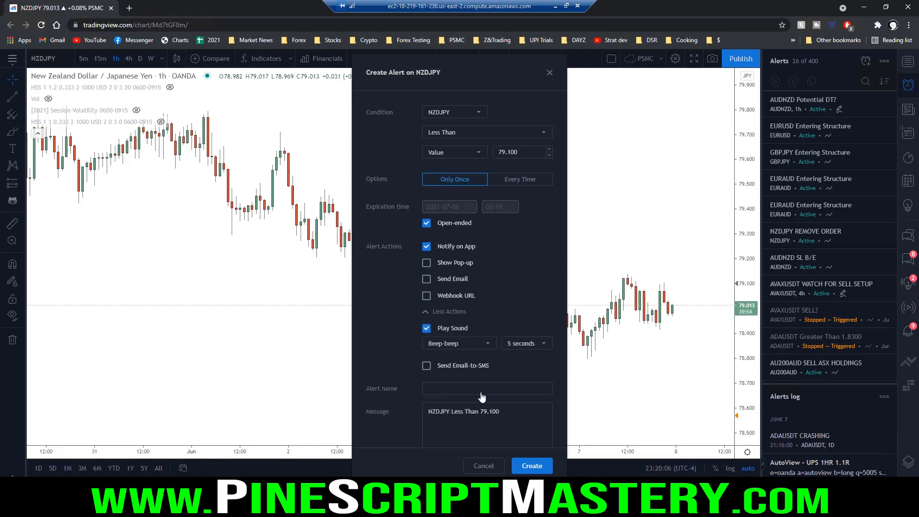
{"action": "left_click", "coordinate": [427, 328]}
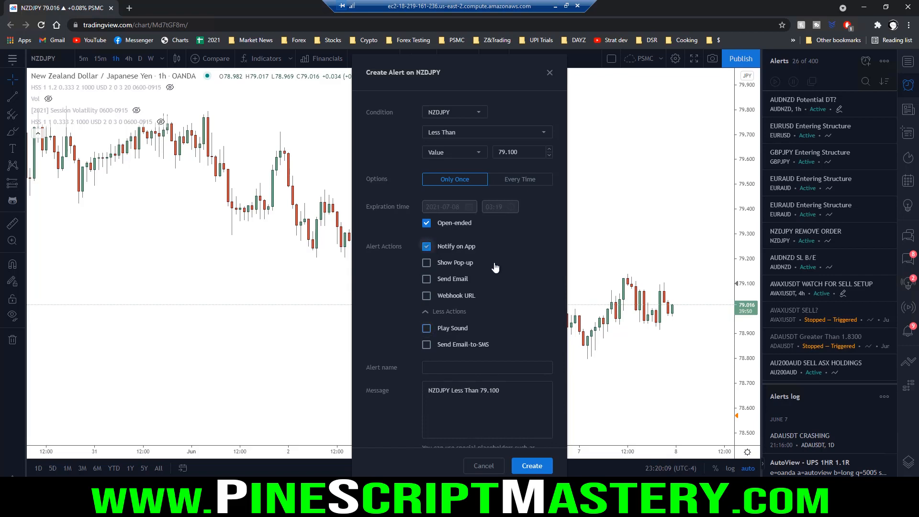
{"action": "scroll", "coordinate": [498, 344], "scroll_direction": "down", "scroll_amount": 1}
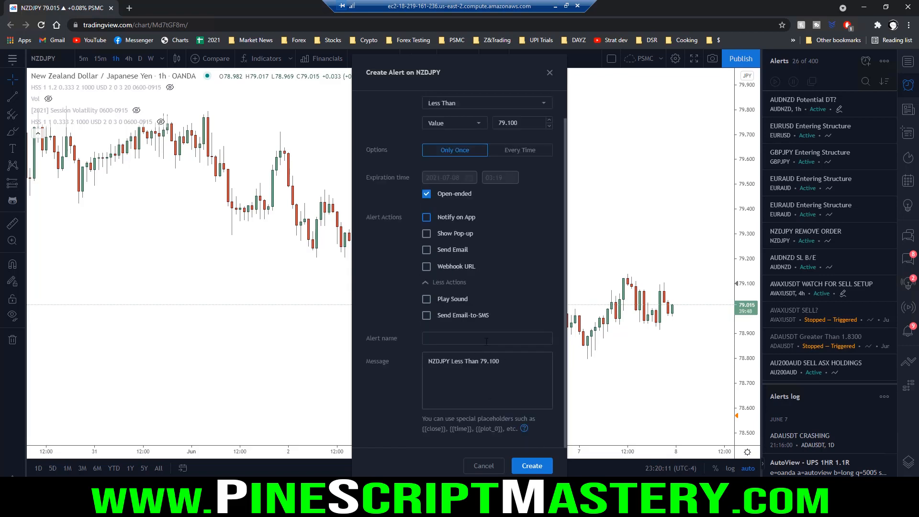
Step: Replace the alert message with "e=oandapractice b=long s=NZD/JPY t=market fsl=78.9 ftp=79.1"
{"action": "left_click", "coordinate": [483, 369]}
{"action": "key", "text": "ctrl+a"}
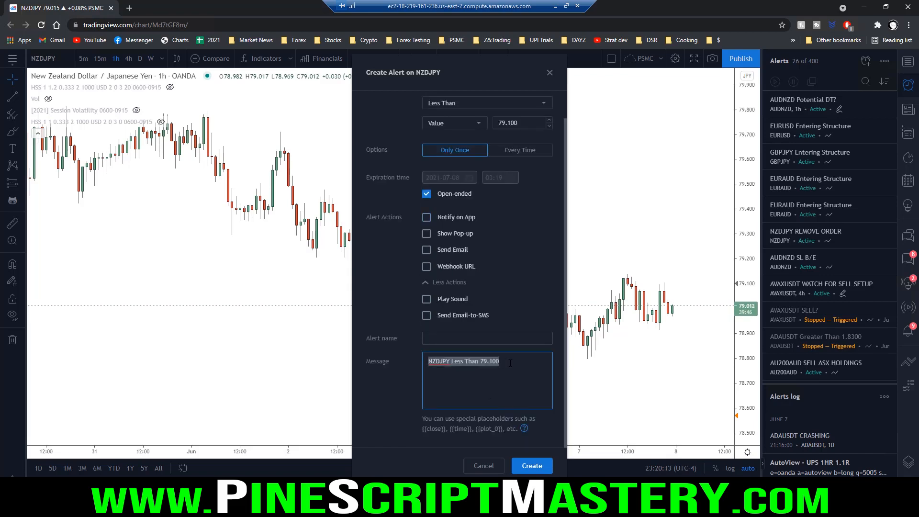
{"action": "type", "text": "e=oandapractice"}
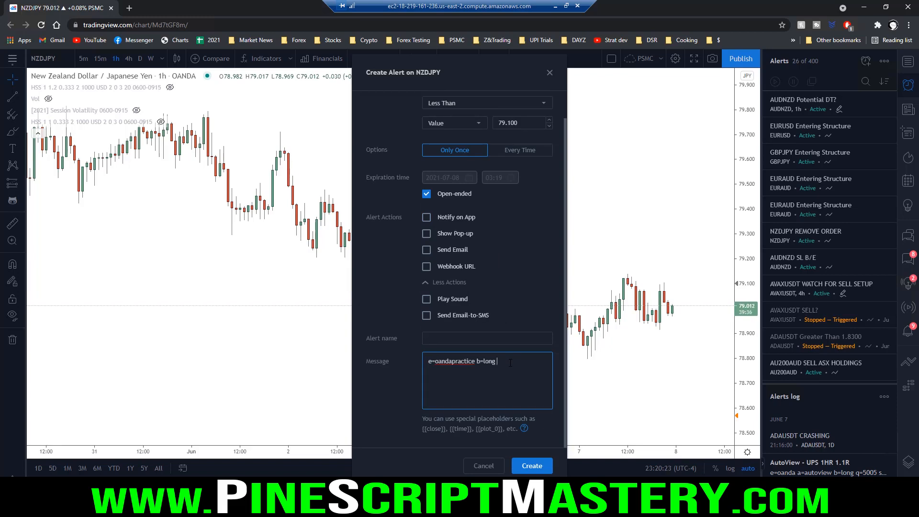
{"action": "type", "text": "b=long s=NZD/JPY t=market fsl=78.9 ftp=79.1"}
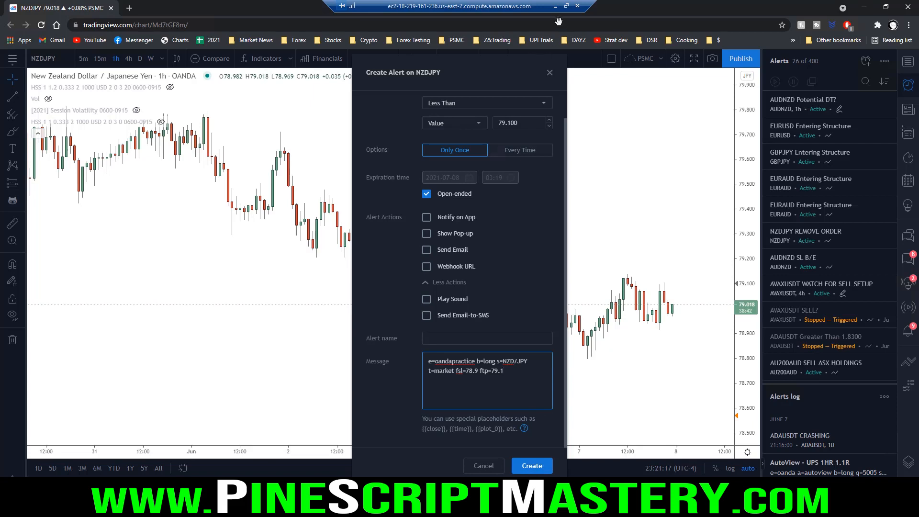
Step: Close the local computer's TradingView browser, create the NZDJPY alert on the remote server, and check the OANDA Demo positions
{"action": "left_click", "coordinate": [556, 6]}
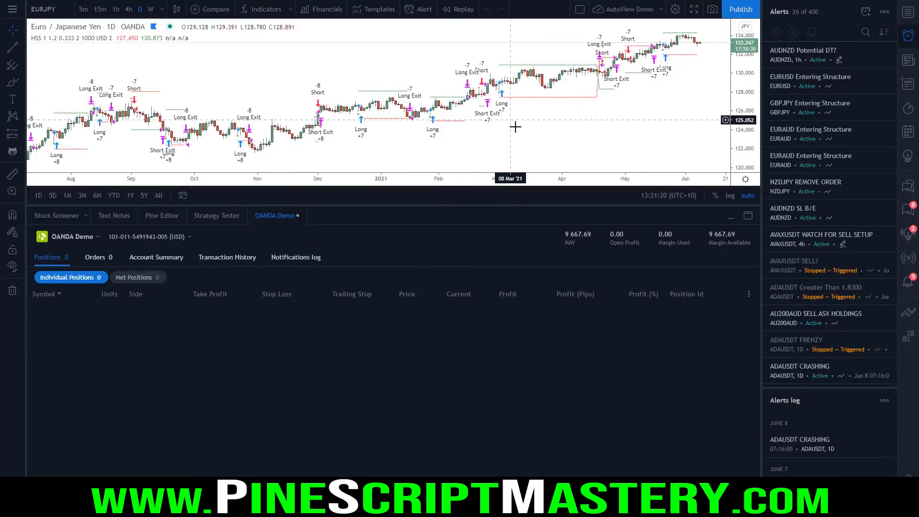
{"action": "key", "text": "F11"}
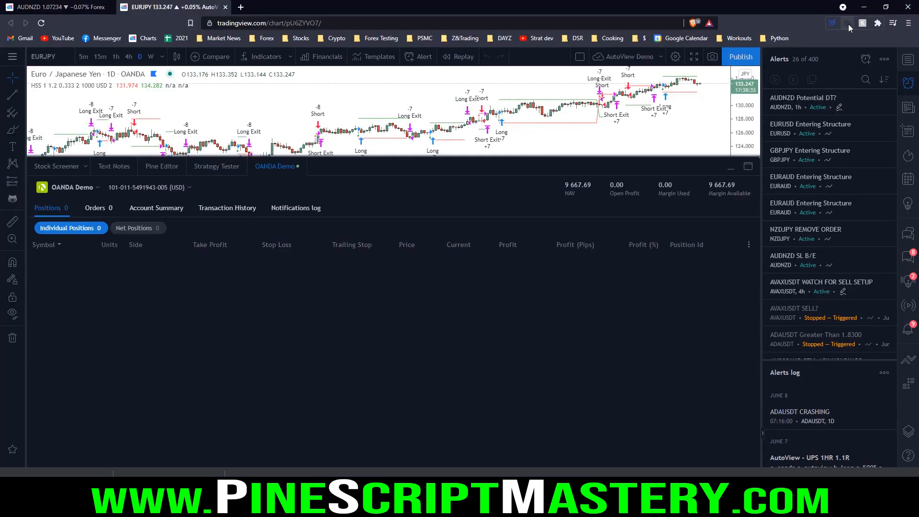
{"action": "left_click", "coordinate": [909, 8]}
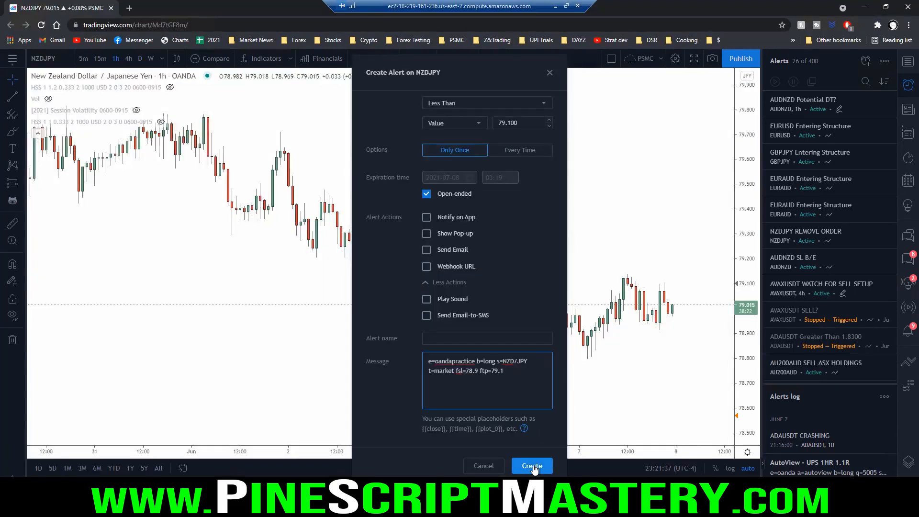
{"action": "left_click", "coordinate": [534, 466]}
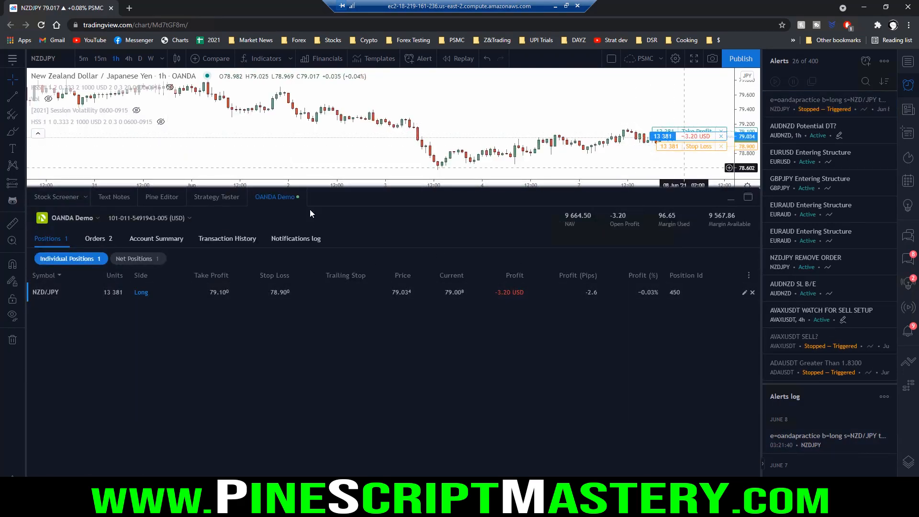
{"action": "left_click", "coordinate": [276, 198]}
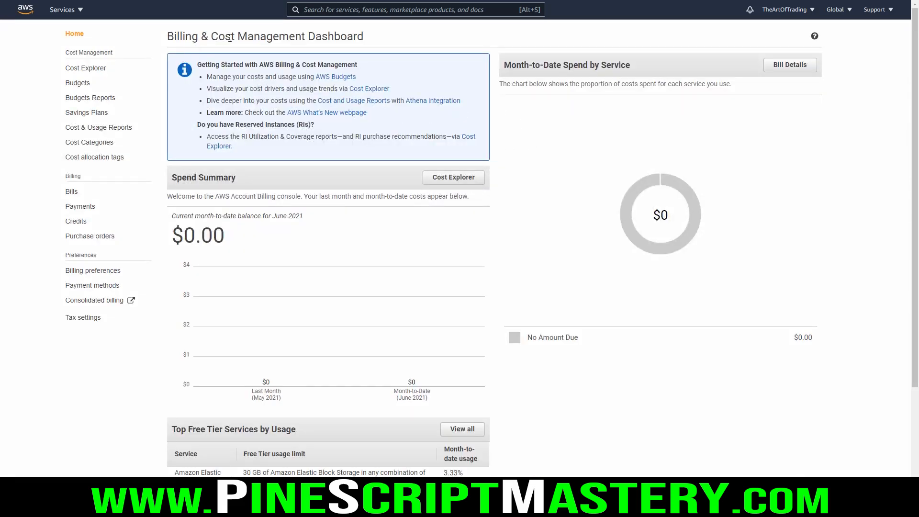
Step: Examine the month-to-date free tier usage in AWS Billing and compare the EC2 hour limit with the hours in a month
{"action": "scroll", "coordinate": [460, 74], "scroll_direction": "down", "scroll_amount": 4}
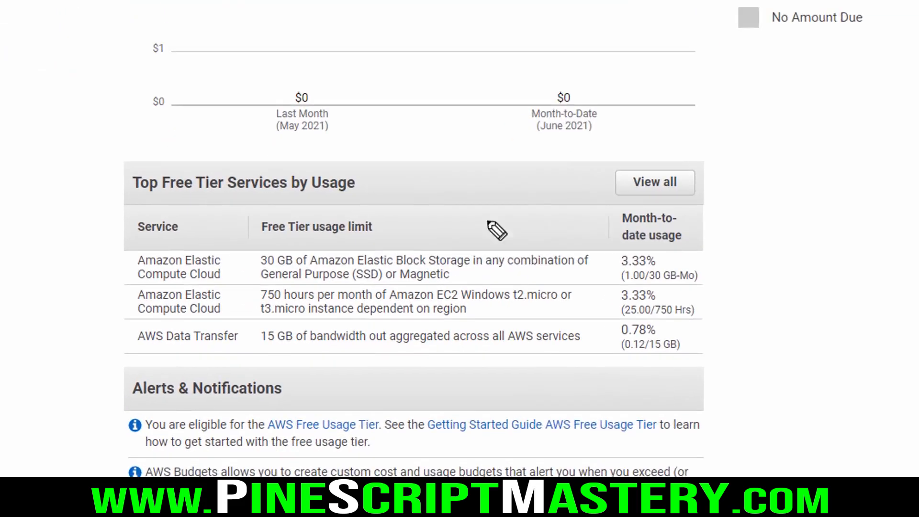
{"action": "mouse_move", "coordinate": [731, 195]}
{"action": "left_mouse_down"}
{"action": "mouse_move", "coordinate": [618, 197]}
{"action": "mouse_move", "coordinate": [671, 375]}
{"action": "mouse_move", "coordinate": [680, 195]}
{"action": "mouse_move", "coordinate": [668, 194]}
{"action": "left_mouse_up"}
{"action": "left_click_drag", "start_coordinate": [645, 260], "coordinate": [688, 261]}
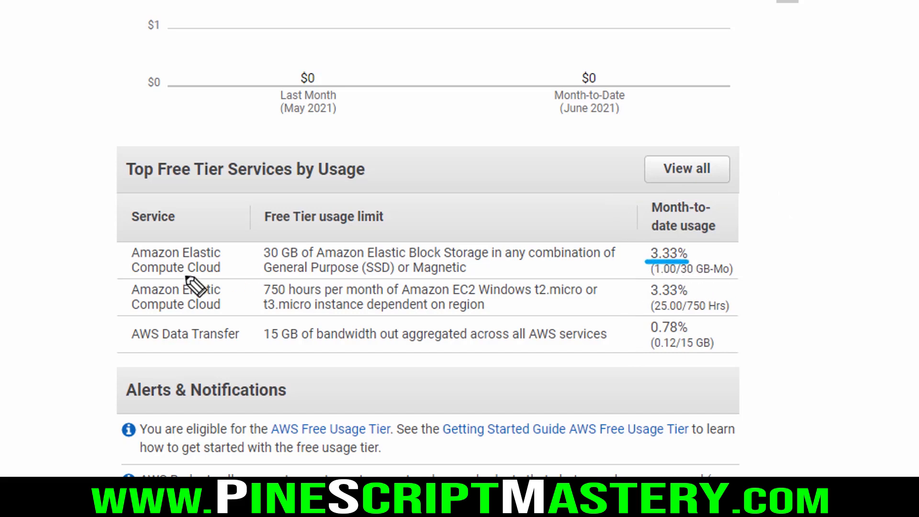
{"action": "left_click_drag", "start_coordinate": [263, 282], "coordinate": [480, 286]}
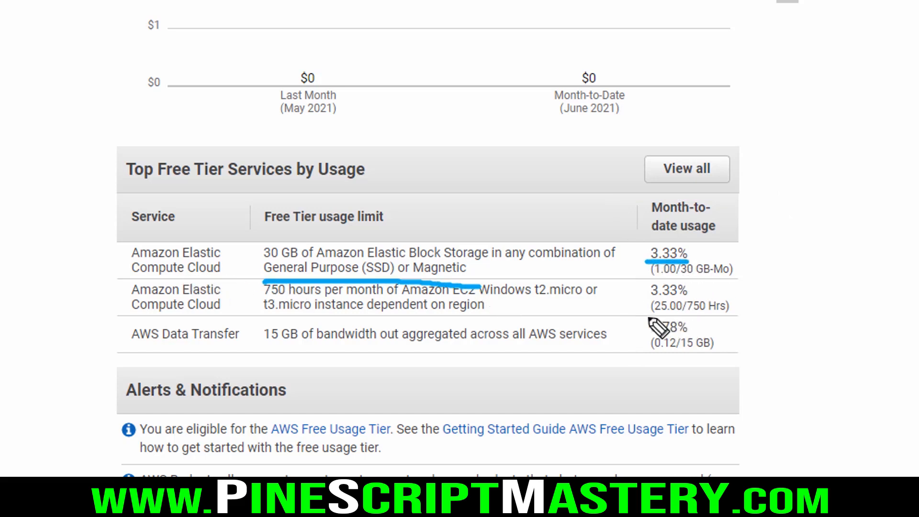
{"action": "left_click_drag", "start_coordinate": [646, 316], "coordinate": [730, 320]}
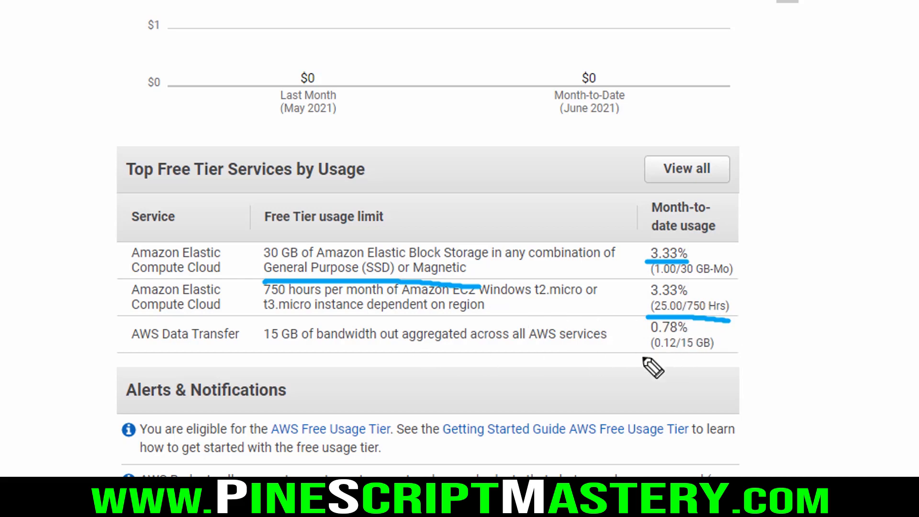
{"action": "left_click_drag", "start_coordinate": [641, 356], "coordinate": [736, 358]}
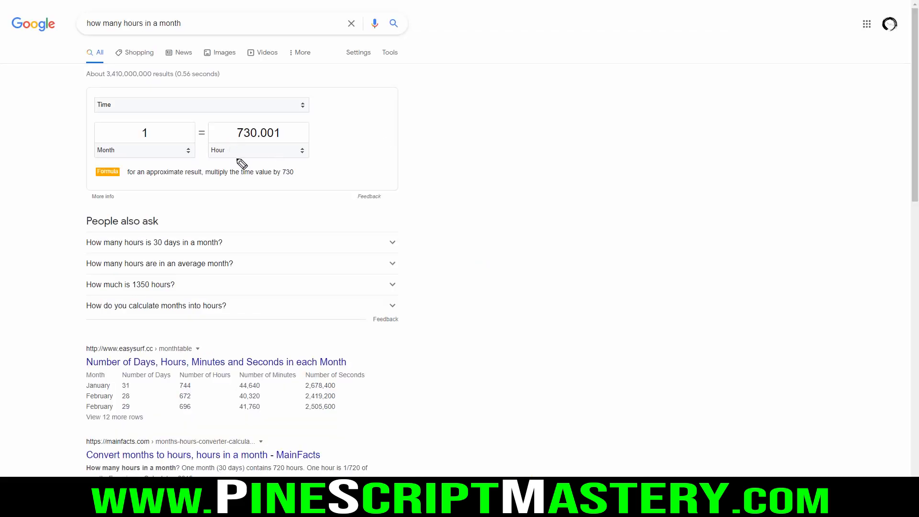
{"action": "left_click_drag", "start_coordinate": [216, 161], "coordinate": [335, 162]}
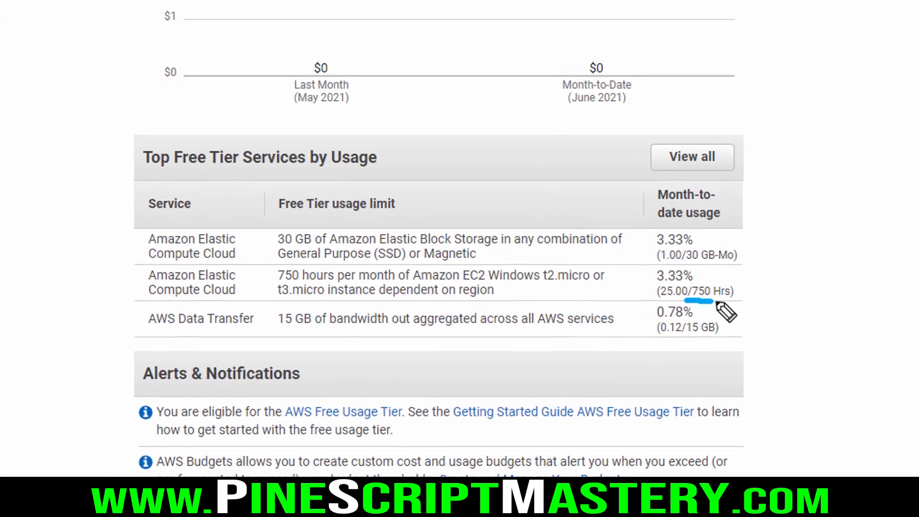
{"action": "left_click_drag", "start_coordinate": [685, 300], "coordinate": [736, 302]}
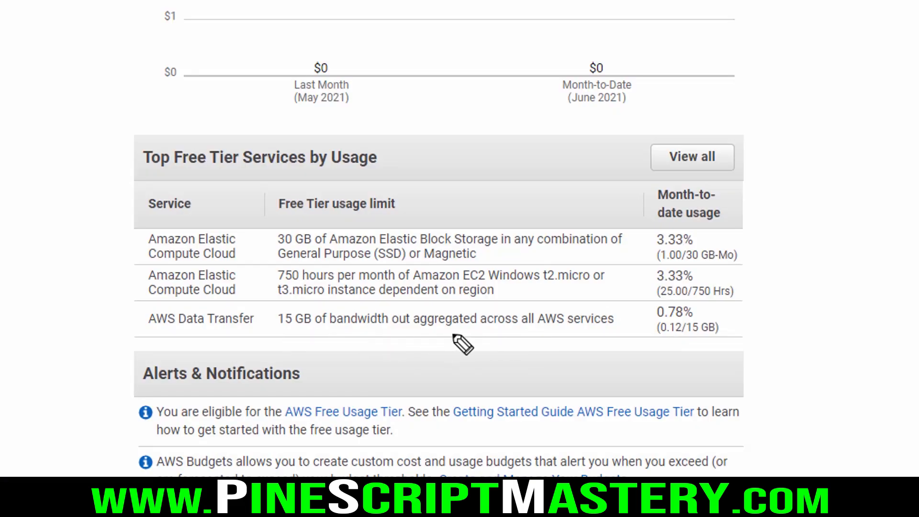
{"action": "mouse_move", "coordinate": [645, 342]}
{"action": "left_mouse_down"}
{"action": "mouse_move", "coordinate": [763, 340]}
{"action": "mouse_move", "coordinate": [761, 306]}
{"action": "mouse_move", "coordinate": [638, 338]}
{"action": "left_mouse_up"}
{"action": "key", "text": "Escape"}
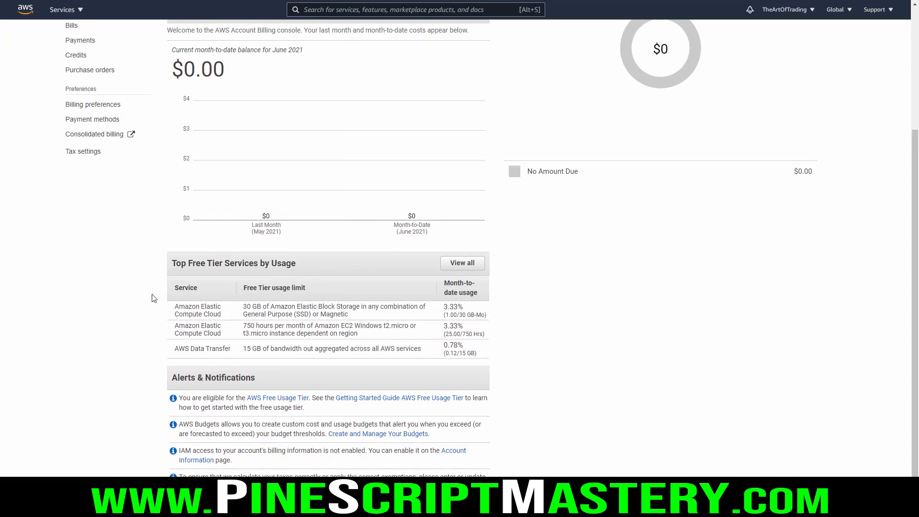
Step: Start a new budget in AWS Budgets with the Cost budget type
{"action": "scroll", "coordinate": [154, 293], "scroll_direction": "up", "scroll_amount": 4}
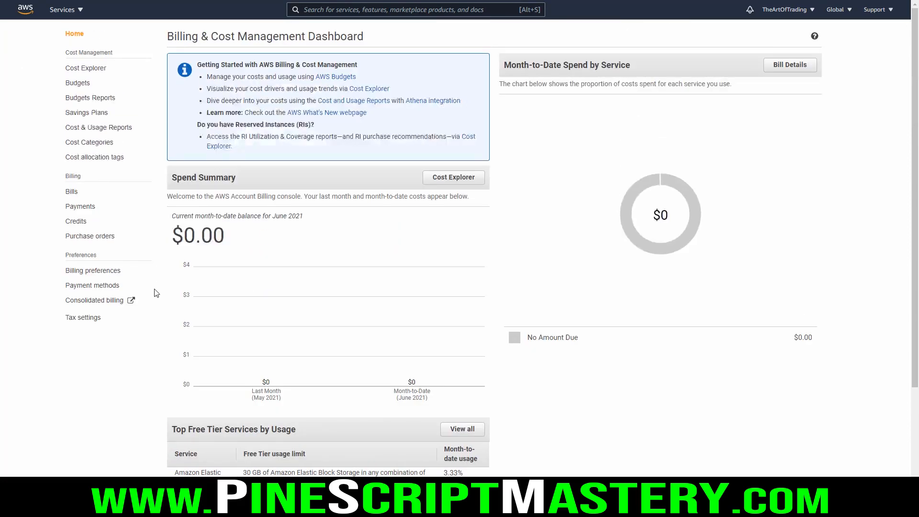
{"action": "left_click", "coordinate": [78, 84]}
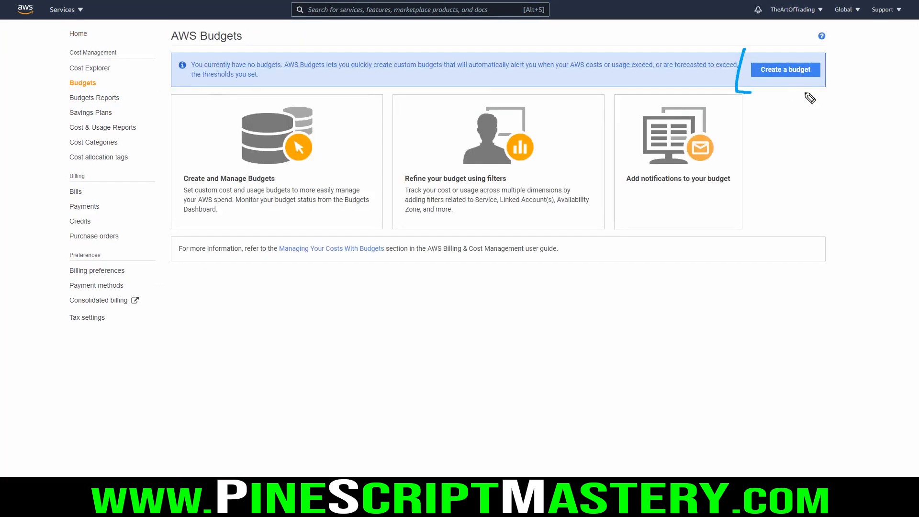
{"action": "left_click", "coordinate": [780, 69]}
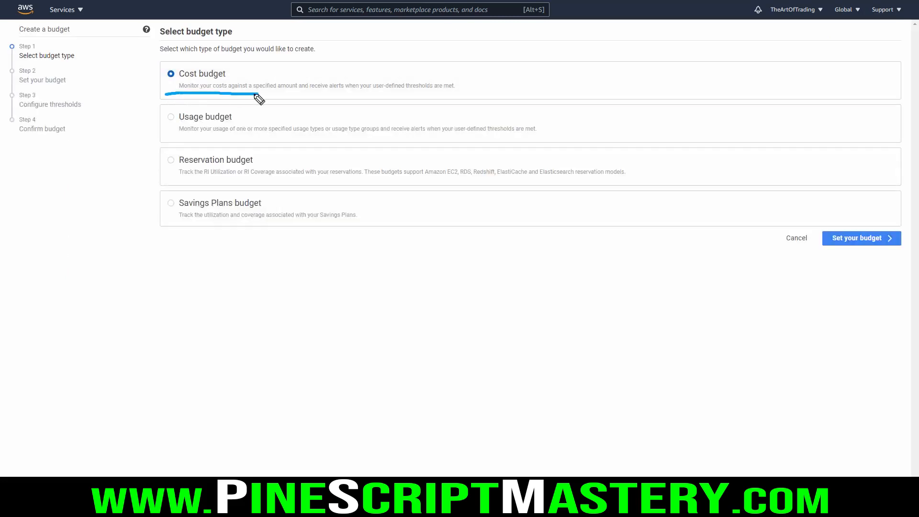
{"action": "key", "text": "Escape"}
{"action": "key", "text": "ctrl+2"}
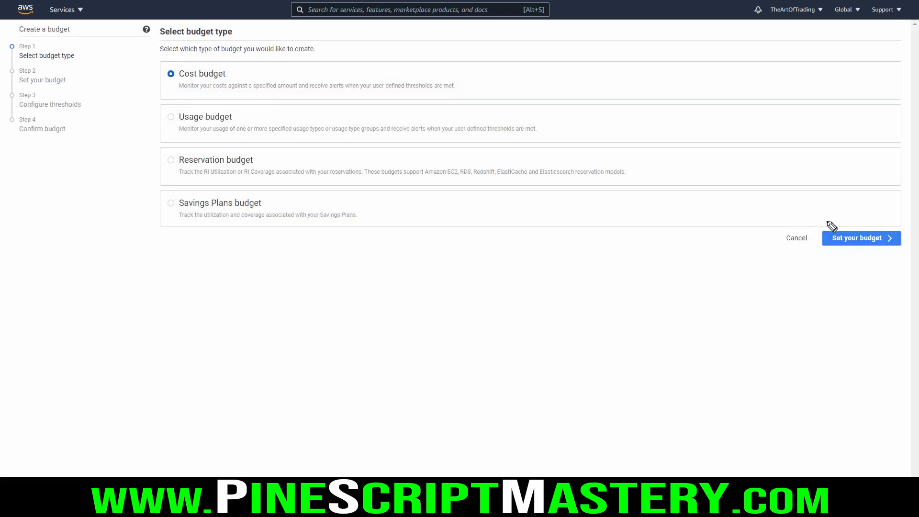
{"action": "left_click_drag", "start_coordinate": [825, 221], "coordinate": [819, 235]}
{"action": "key", "text": "Escape"}
{"action": "left_click", "coordinate": [835, 238]}
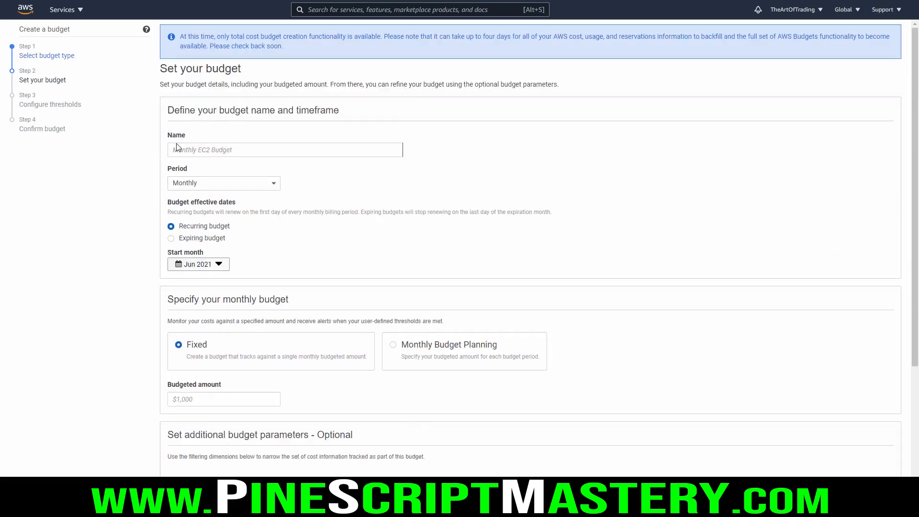
Step: Name the budget AutoView and choose a Monthly period, keeping it a recurring budget
{"action": "left_click", "coordinate": [229, 156]}
{"action": "type", "text": "AutoView"}
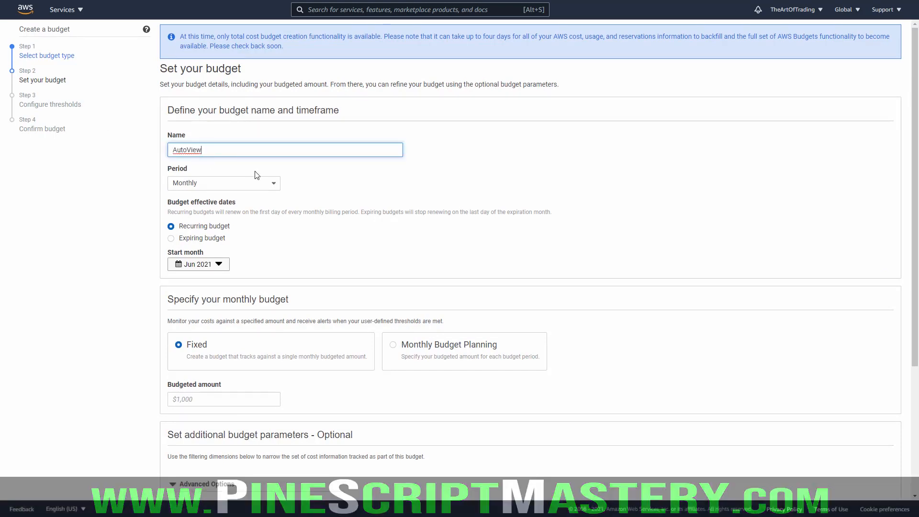
{"action": "left_click", "coordinate": [249, 183]}
{"action": "left_click", "coordinate": [206, 215]}
{"action": "key", "text": "ctrl+2"}
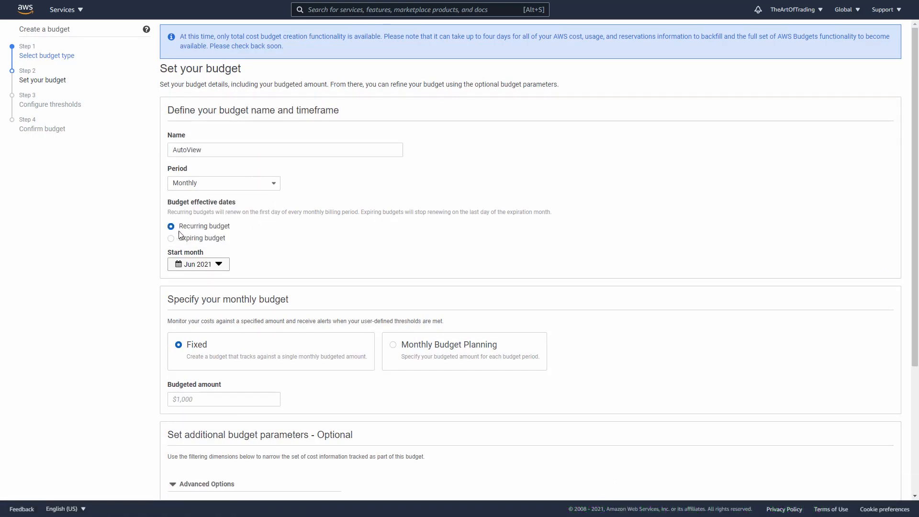
{"action": "left_click_drag", "start_coordinate": [170, 233], "coordinate": [228, 234]}
{"action": "key", "text": "Escape"}
Step: Set the fixed budgeted amount to $1, keep the default advanced options, and proceed to configuring thresholds
{"action": "scroll", "coordinate": [254, 268], "scroll_direction": "down", "scroll_amount": 1}
{"action": "key", "text": "ctrl+2"}
{"action": "mouse_move", "coordinate": [170, 261]}
{"action": "left_mouse_down"}
{"action": "mouse_move", "coordinate": [294, 261]}
{"action": "mouse_move", "coordinate": [166, 250]}
{"action": "left_mouse_up"}
{"action": "key", "text": "Escape"}
{"action": "left_click", "coordinate": [207, 351]}
{"action": "type", "text": "1"}
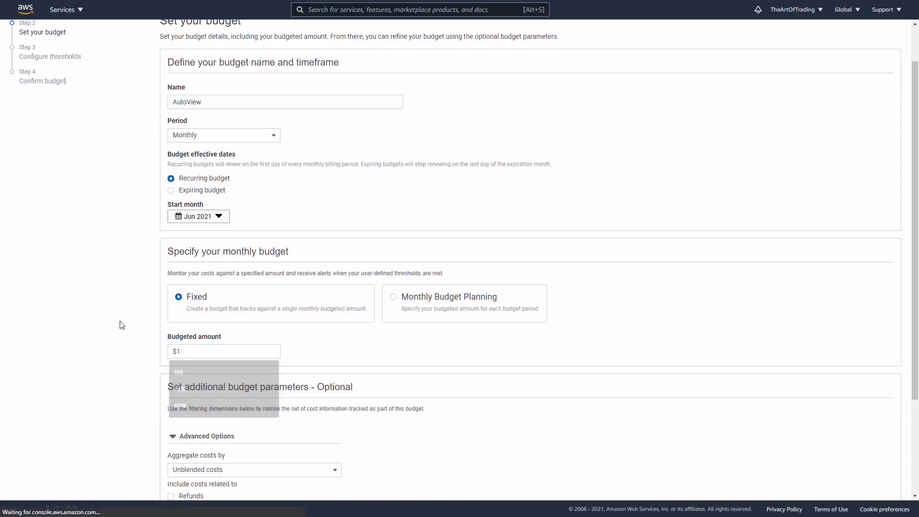
{"action": "scroll", "coordinate": [123, 316], "scroll_direction": "down", "scroll_amount": 1}
{"action": "scroll", "coordinate": [123, 315], "scroll_direction": "down", "scroll_amount": 2}
{"action": "key", "text": "ctrl+2"}
{"action": "mouse_move", "coordinate": [349, 271]}
{"action": "left_mouse_down"}
{"action": "mouse_move", "coordinate": [345, 433]}
{"action": "mouse_move", "coordinate": [237, 291]}
{"action": "left_mouse_up"}
{"action": "key", "text": "Escape"}
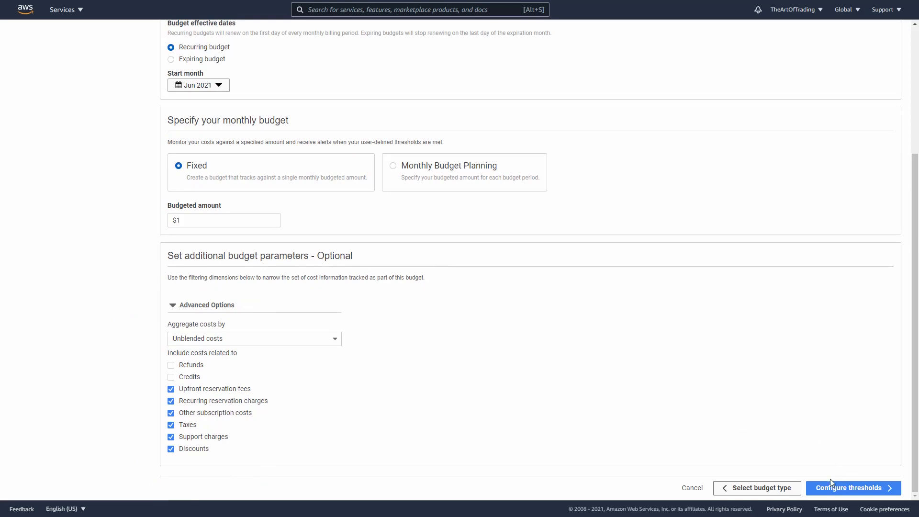
{"action": "key", "text": "ctrl+2"}
{"action": "mouse_move", "coordinate": [831, 481]}
{"action": "left_mouse_down"}
{"action": "mouse_move", "coordinate": [853, 435]}
{"action": "mouse_move", "coordinate": [754, 292]}
{"action": "left_mouse_up"}
{"action": "key", "text": "Escape"}
{"action": "left_click", "coordinate": [846, 490]}
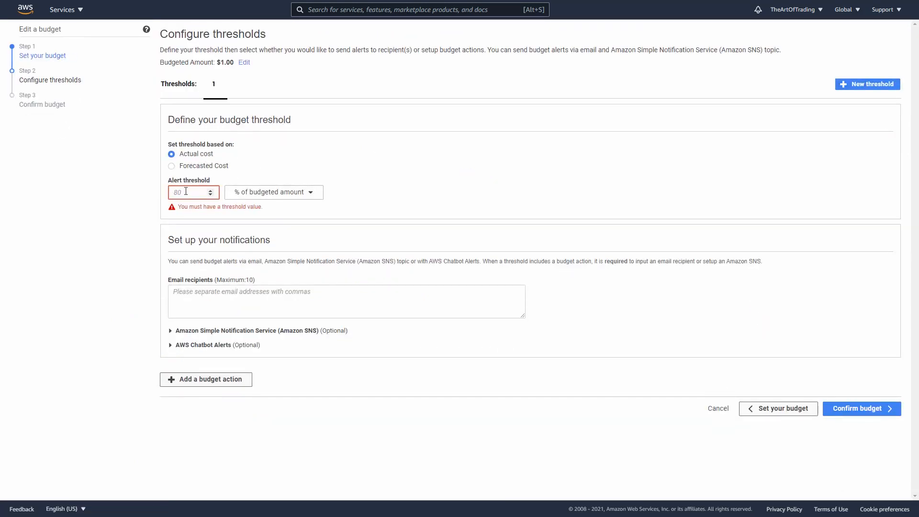
Step: Set the actual-cost alert threshold to 1% of the budgeted amount
{"action": "left_click", "coordinate": [185, 192]}
{"action": "type", "text": "1"}
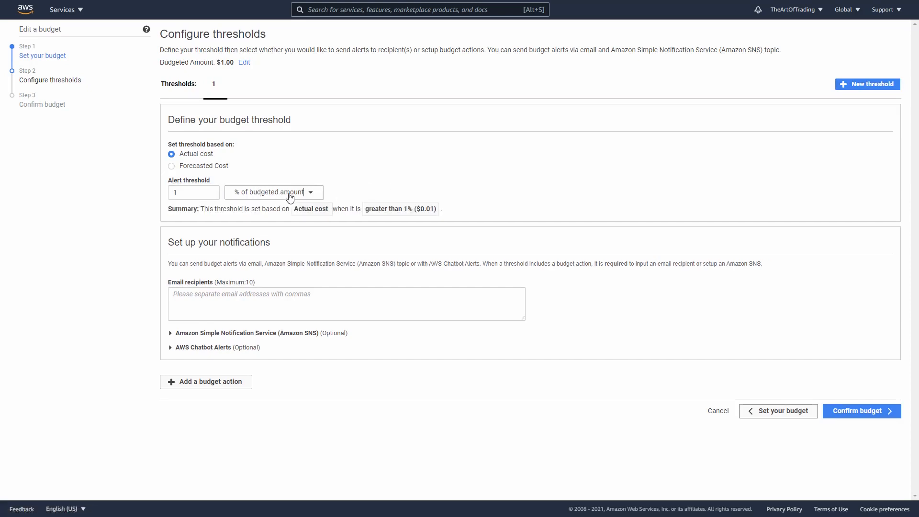
{"action": "left_click_drag", "start_coordinate": [420, 209], "coordinate": [461, 213]}
Step: Enter the notification recipient's e-mail address, then confirm and finish the AutoView budget
{"action": "left_click", "coordinate": [284, 291]}
{"action": "key", "text": "ctrl+v"}
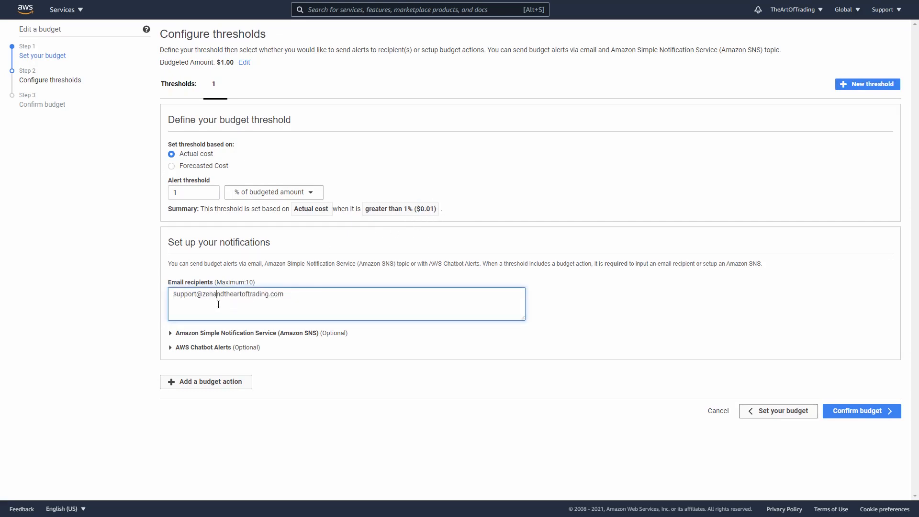
{"action": "left_click_drag", "start_coordinate": [284, 294], "coordinate": [158, 297]}
{"action": "left_click", "coordinate": [337, 298]}
{"action": "left_click", "coordinate": [857, 411]}
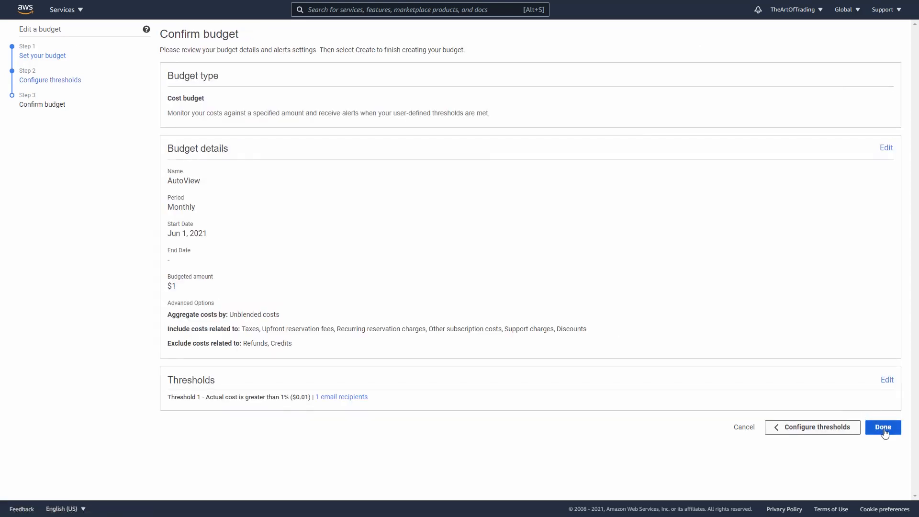
{"action": "left_click", "coordinate": [883, 428]}
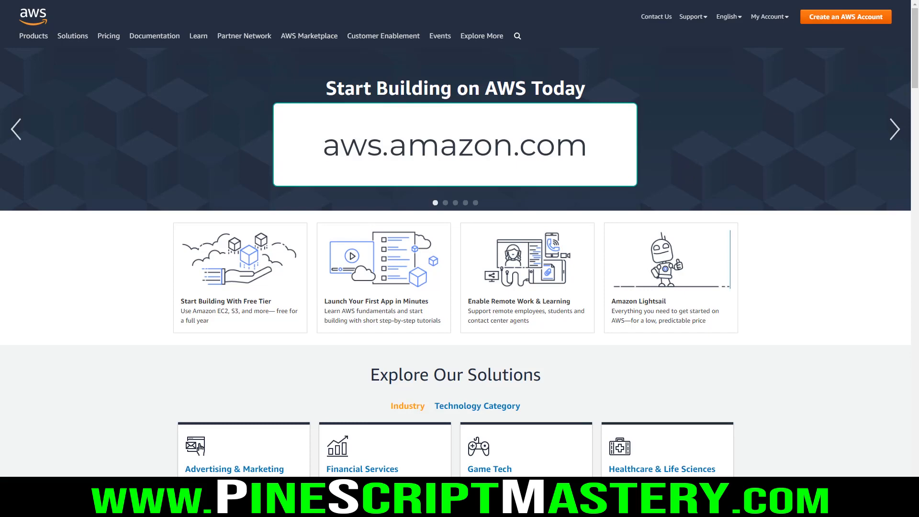
Step: Open the AWS Management Console from the AWS home page and go to the EC2 dashboard
{"action": "left_click", "coordinate": [766, 17]}
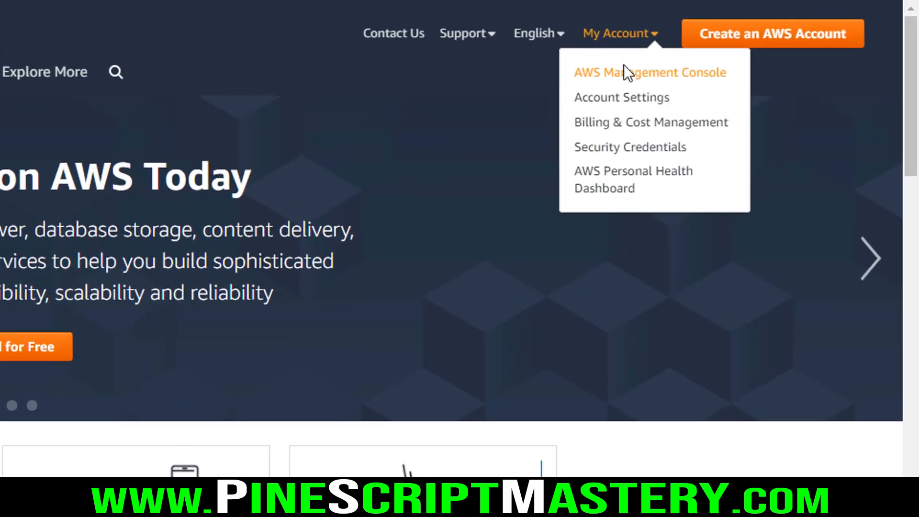
{"action": "left_click", "coordinate": [667, 86]}
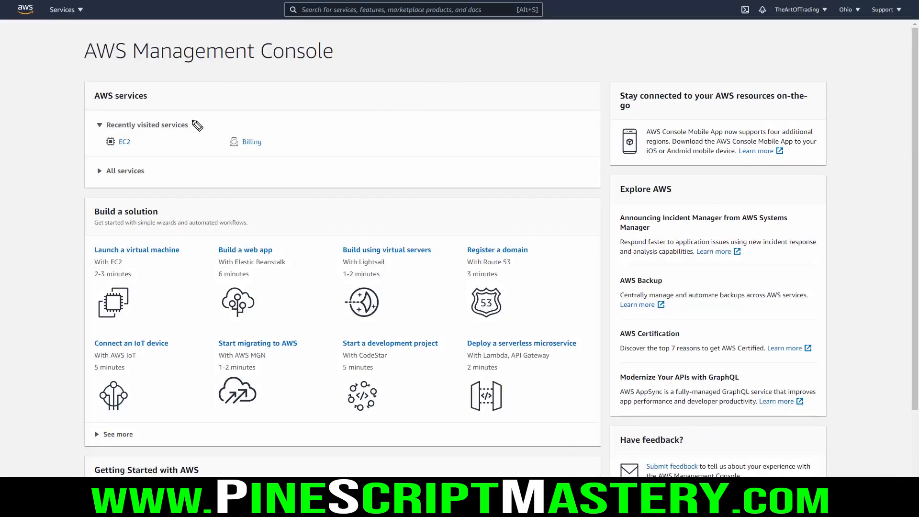
{"action": "mouse_move", "coordinate": [197, 121]}
{"action": "left_mouse_down"}
{"action": "mouse_move", "coordinate": [96, 117]}
{"action": "mouse_move", "coordinate": [92, 149]}
{"action": "mouse_move", "coordinate": [191, 146]}
{"action": "mouse_move", "coordinate": [168, 112]}
{"action": "left_mouse_up"}
{"action": "mouse_move", "coordinate": [148, 151]}
{"action": "left_mouse_down"}
{"action": "mouse_move", "coordinate": [134, 144]}
{"action": "mouse_move", "coordinate": [200, 209]}
{"action": "left_mouse_up"}
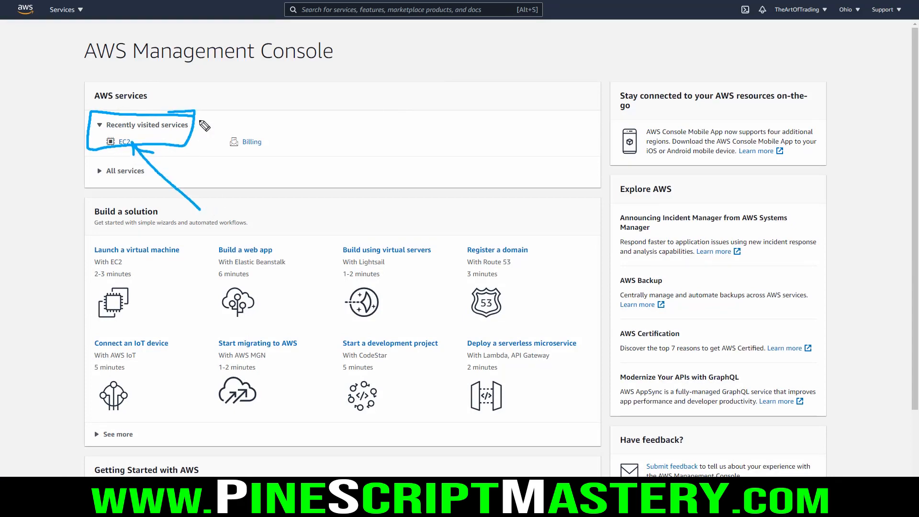
{"action": "left_click_drag", "start_coordinate": [91, 106], "coordinate": [155, 105]}
{"action": "key", "text": "Escape"}
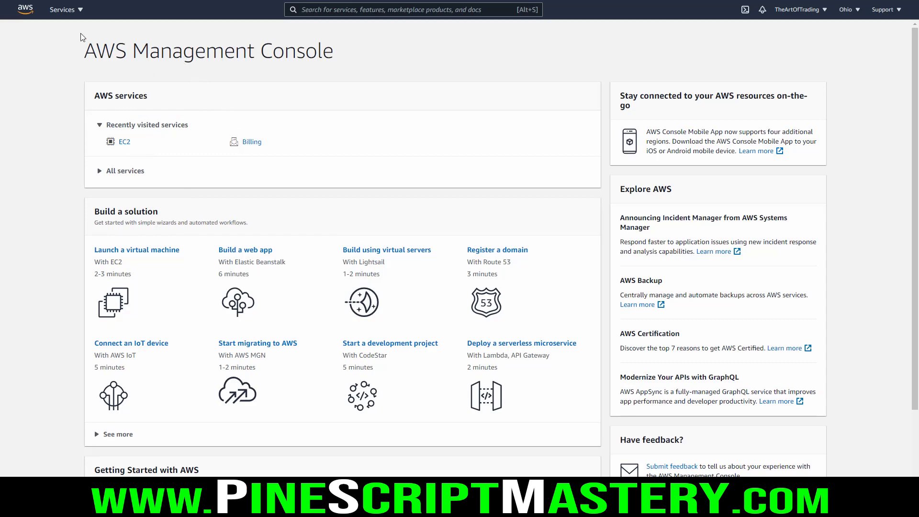
{"action": "left_click", "coordinate": [72, 11]}
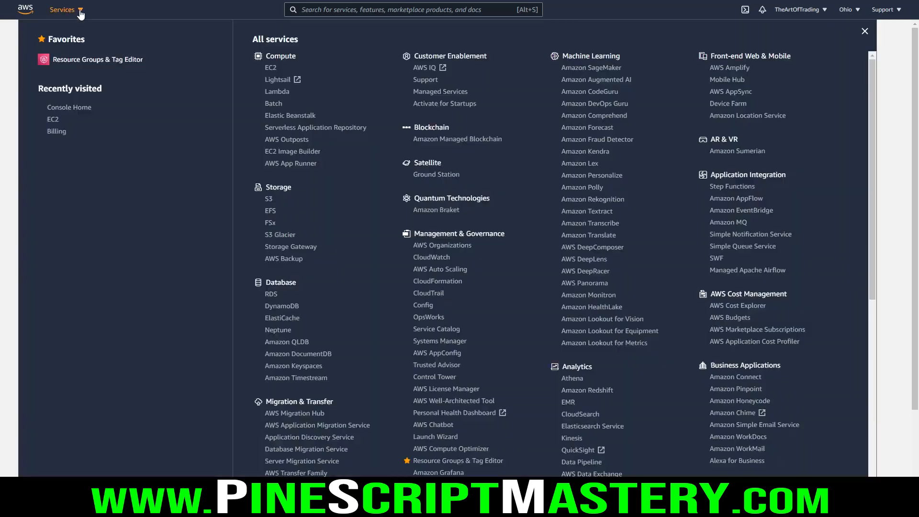
{"action": "left_click", "coordinate": [271, 68]}
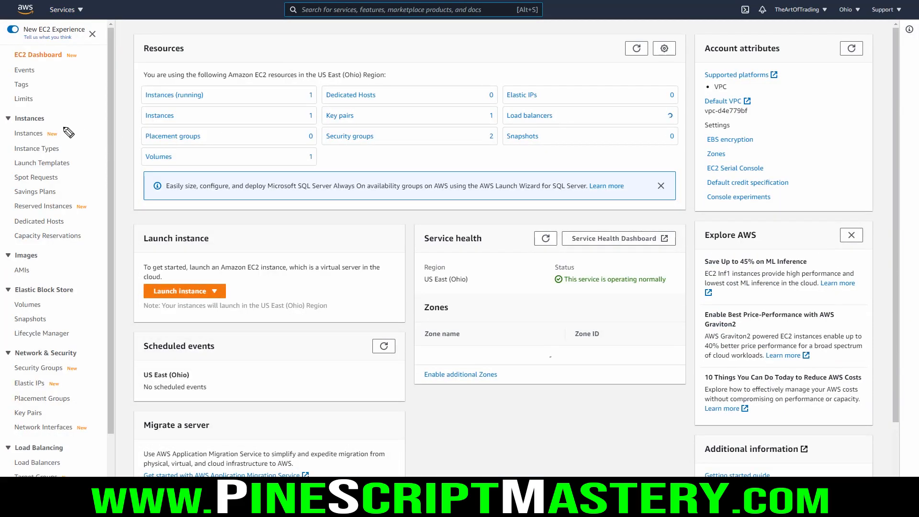
Step: Open the list of EC2 instances from the EC2 dashboard
{"action": "mouse_move", "coordinate": [75, 124]}
{"action": "left_mouse_down"}
{"action": "mouse_move", "coordinate": [14, 126]}
{"action": "mouse_move", "coordinate": [4, 144]}
{"action": "mouse_move", "coordinate": [79, 118]}
{"action": "mouse_move", "coordinate": [61, 122]}
{"action": "left_mouse_up"}
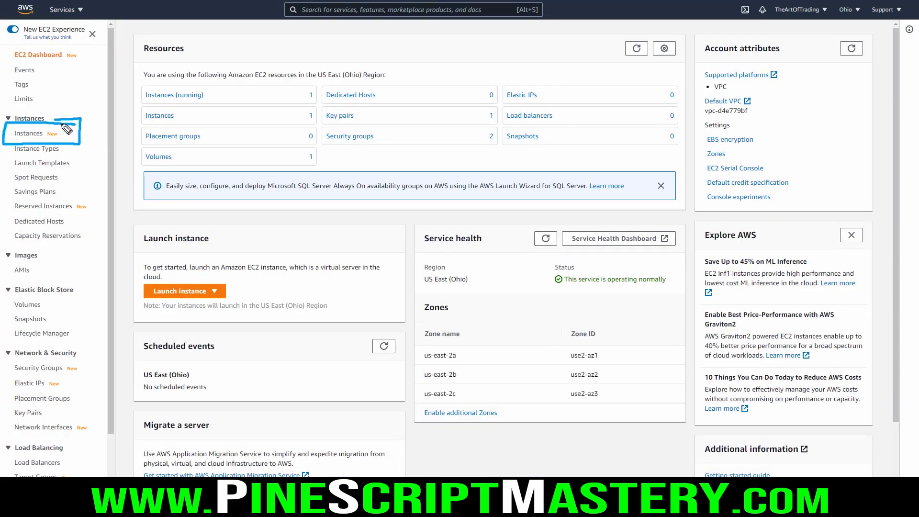
{"action": "key", "text": "Escape"}
{"action": "left_click", "coordinate": [30, 134]}
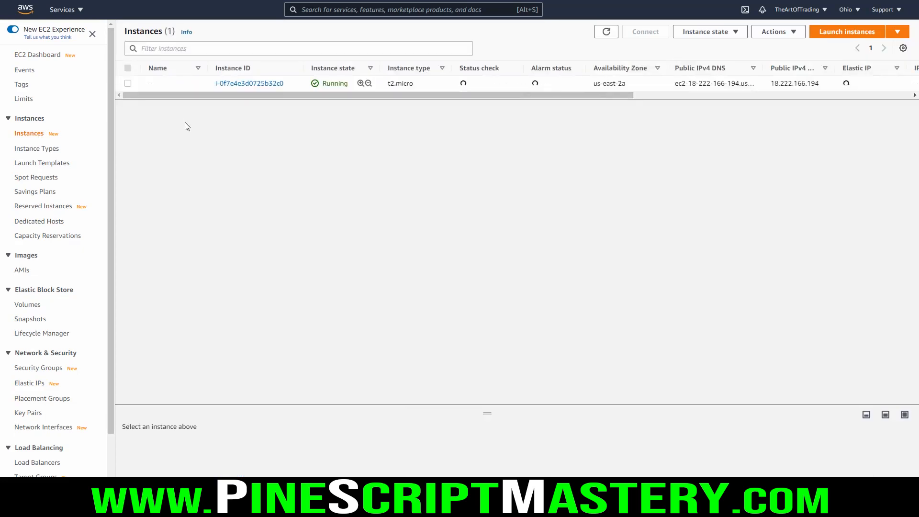
{"action": "mouse_move", "coordinate": [206, 74]}
{"action": "left_mouse_down"}
{"action": "mouse_move", "coordinate": [207, 84]}
{"action": "mouse_move", "coordinate": [467, 105]}
{"action": "mouse_move", "coordinate": [555, 86]}
{"action": "mouse_move", "coordinate": [210, 75]}
{"action": "left_mouse_up"}
{"action": "key", "text": "Escape"}
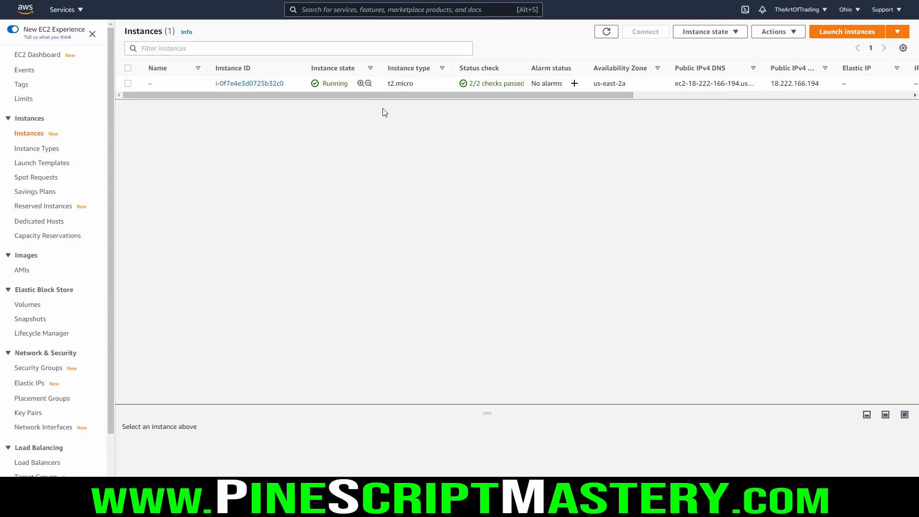
Step: Review the management actions available for the running t2.micro instance, such as stopping, rebooting or terminating it, without applying any
{"action": "right_click", "coordinate": [264, 86]}
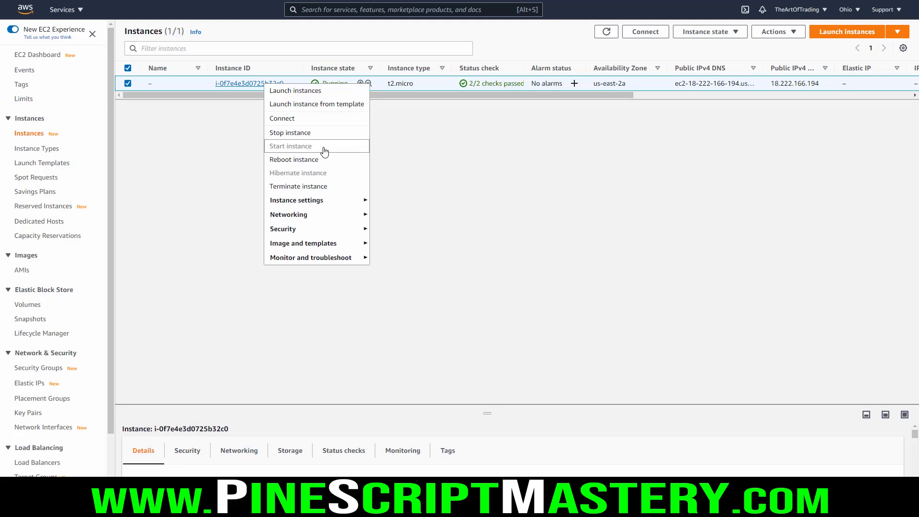
{"action": "left_click", "coordinate": [507, 158]}
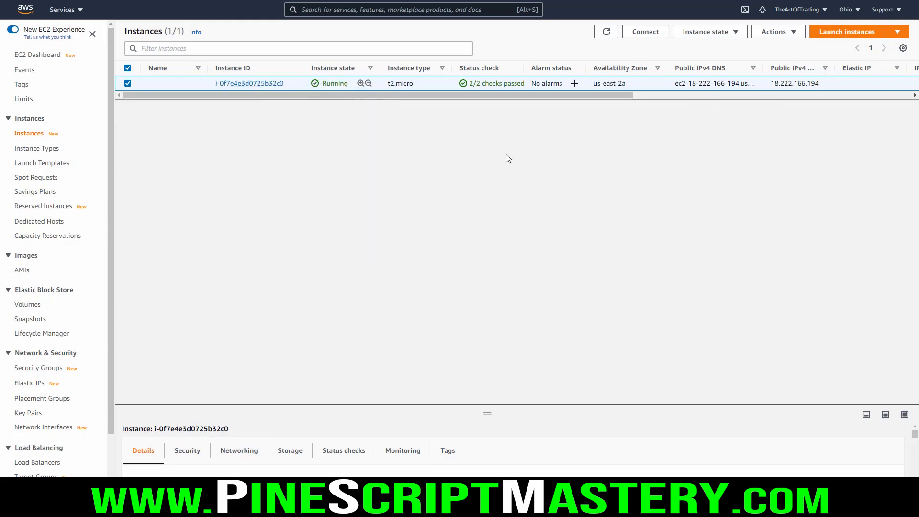
{"action": "left_click_drag", "start_coordinate": [675, 89], "coordinate": [804, 87]}
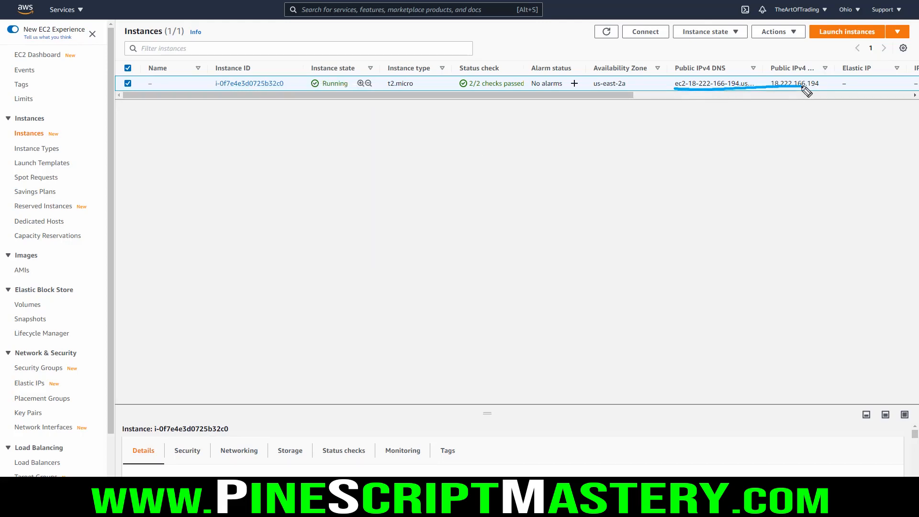
{"action": "right_click", "coordinate": [266, 85]}
{"action": "left_click", "coordinate": [245, 143]}
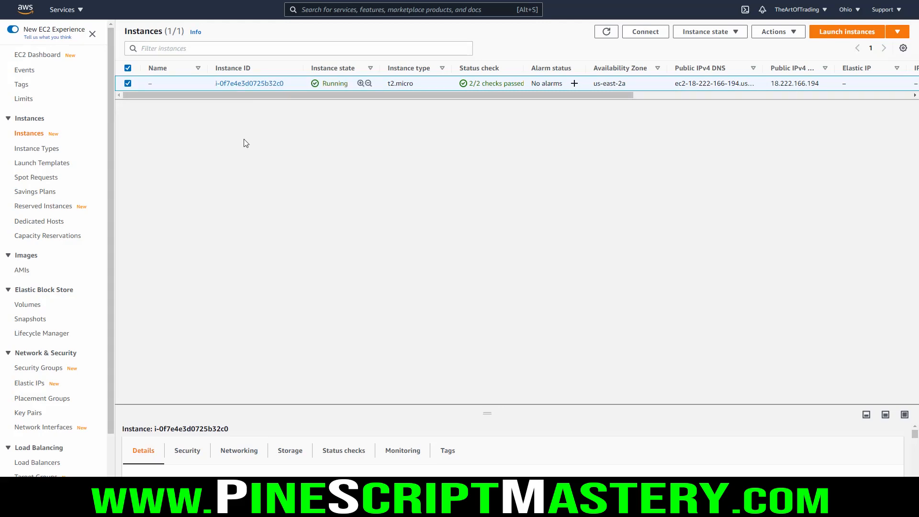
{"action": "right_click", "coordinate": [256, 85]}
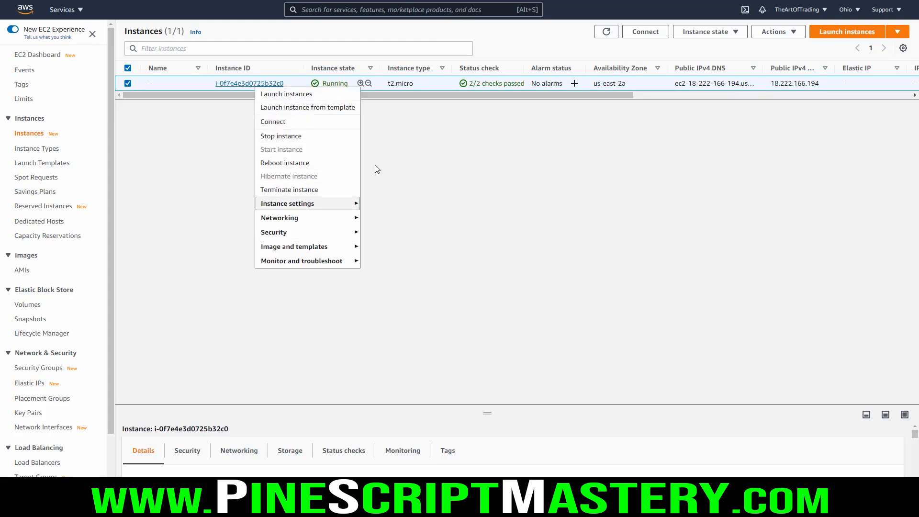
{"action": "left_click", "coordinate": [410, 161]}
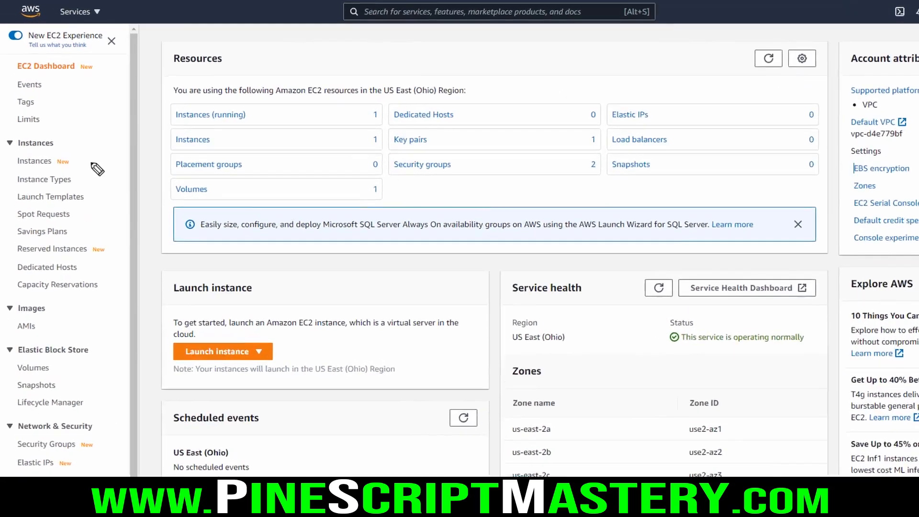
Step: Go to the EC2 Reserved Instances page and start purchasing Reserved Instances
{"action": "left_click_drag", "start_coordinate": [4, 110], "coordinate": [7, 212]}
{"action": "mouse_move", "coordinate": [14, 404]}
{"action": "left_mouse_down"}
{"action": "mouse_move", "coordinate": [87, 455]}
{"action": "mouse_move", "coordinate": [162, 310]}
{"action": "mouse_move", "coordinate": [39, 198]}
{"action": "mouse_move", "coordinate": [20, 198]}
{"action": "left_mouse_up"}
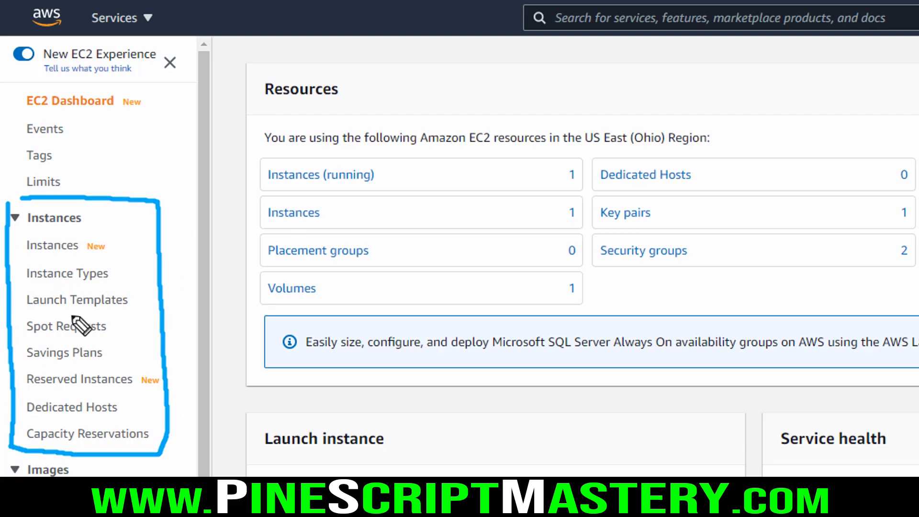
{"action": "left_click_drag", "start_coordinate": [22, 389], "coordinate": [137, 391]}
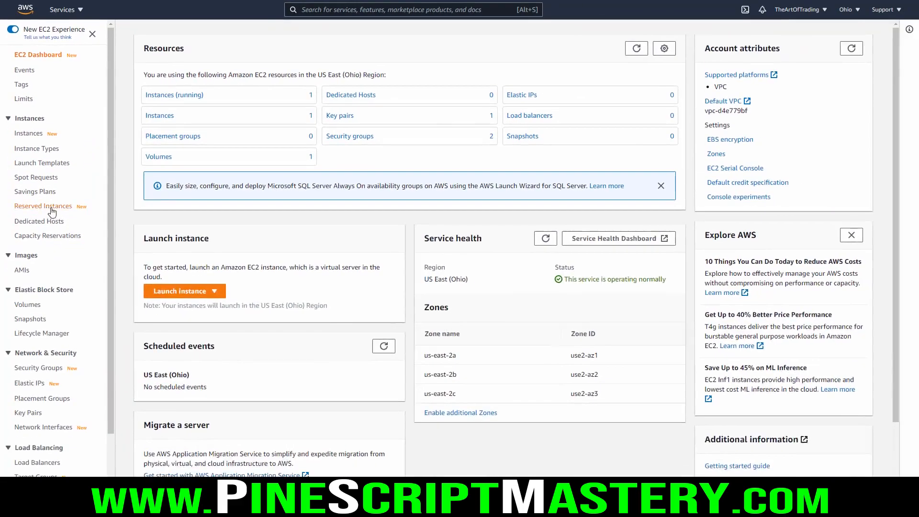
{"action": "left_click", "coordinate": [96, 379]}
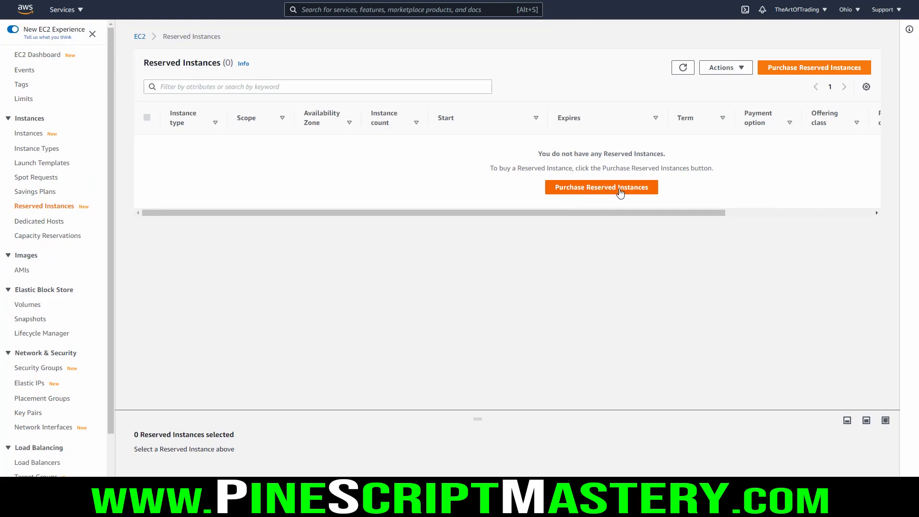
{"action": "left_click", "coordinate": [598, 189]}
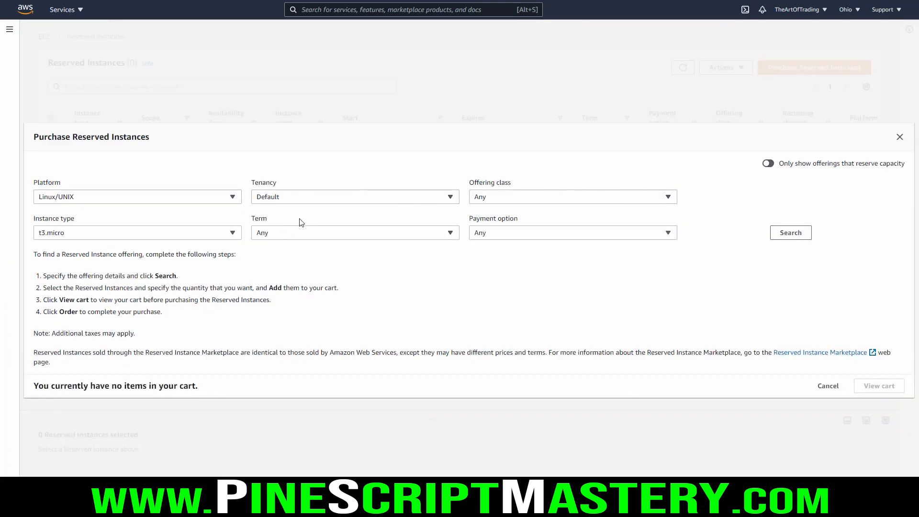
Step: Set the reserved instance platform to Windows and the instance type to t2.micro
{"action": "left_click", "coordinate": [232, 198]}
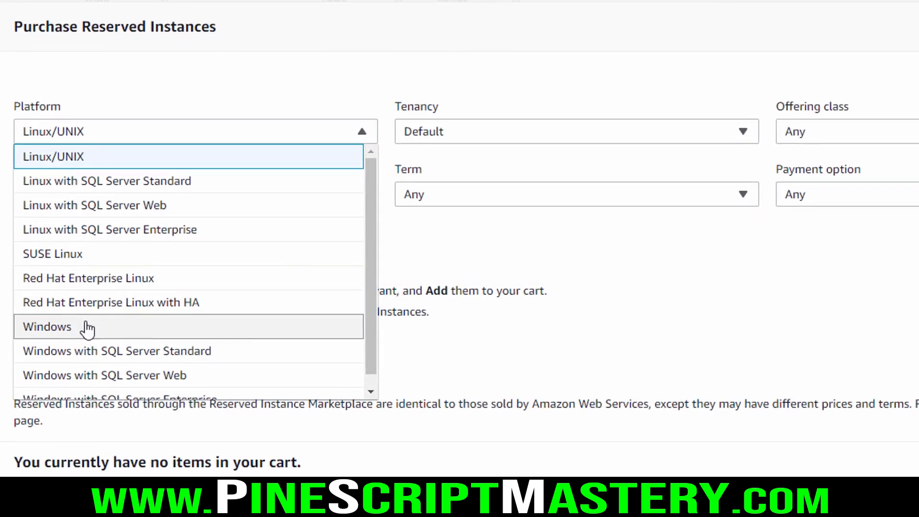
{"action": "left_click", "coordinate": [87, 329]}
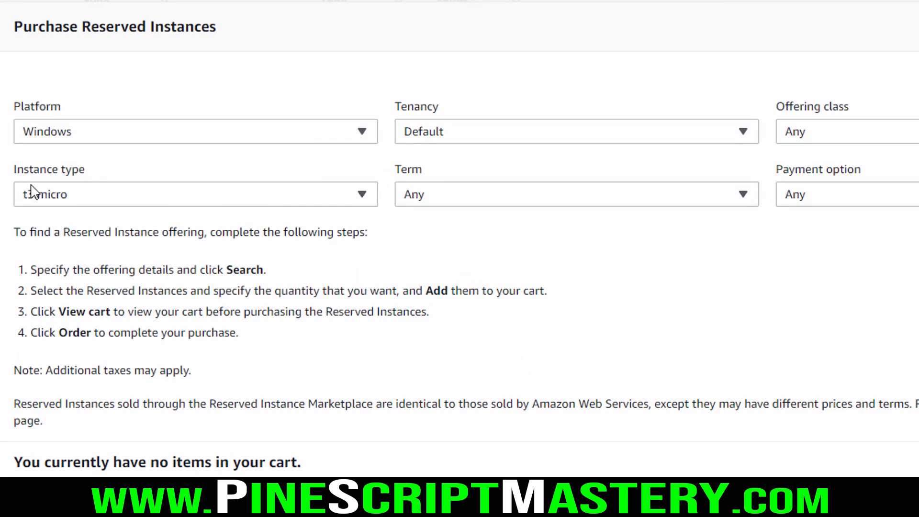
{"action": "left_click", "coordinate": [67, 195]}
{"action": "scroll", "coordinate": [108, 263], "scroll_direction": "up", "scroll_amount": 2}
{"action": "scroll", "coordinate": [109, 269], "scroll_direction": "up", "scroll_amount": 3}
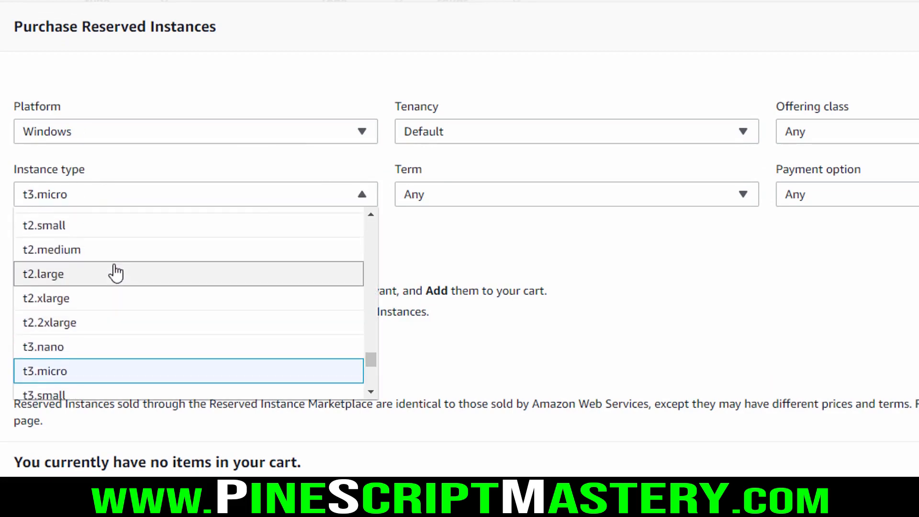
{"action": "left_click", "coordinate": [83, 223]}
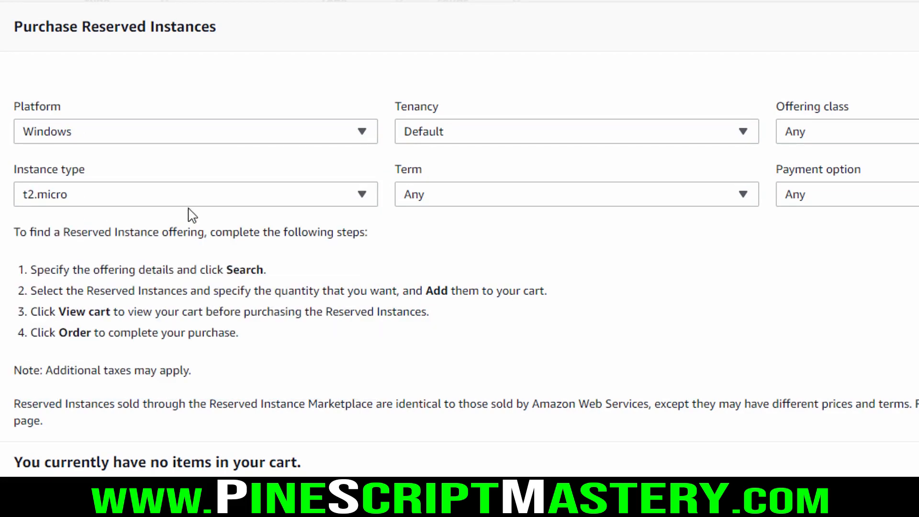
Step: Keep the tenancy at Default and set the reservation term to 12 months to 36 months
{"action": "left_click", "coordinate": [454, 133]}
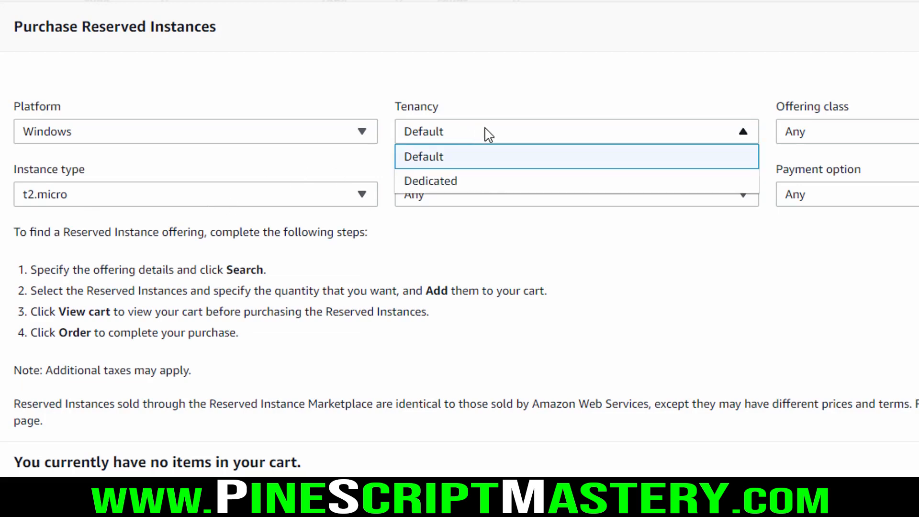
{"action": "left_click", "coordinate": [437, 155]}
{"action": "left_click", "coordinate": [461, 135]}
{"action": "left_click", "coordinate": [437, 163]}
{"action": "left_click", "coordinate": [473, 193]}
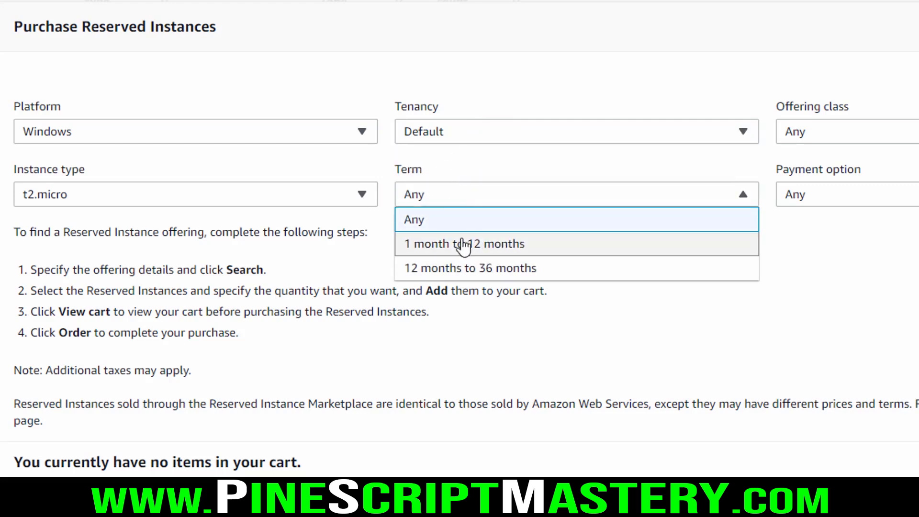
{"action": "left_click", "coordinate": [481, 269]}
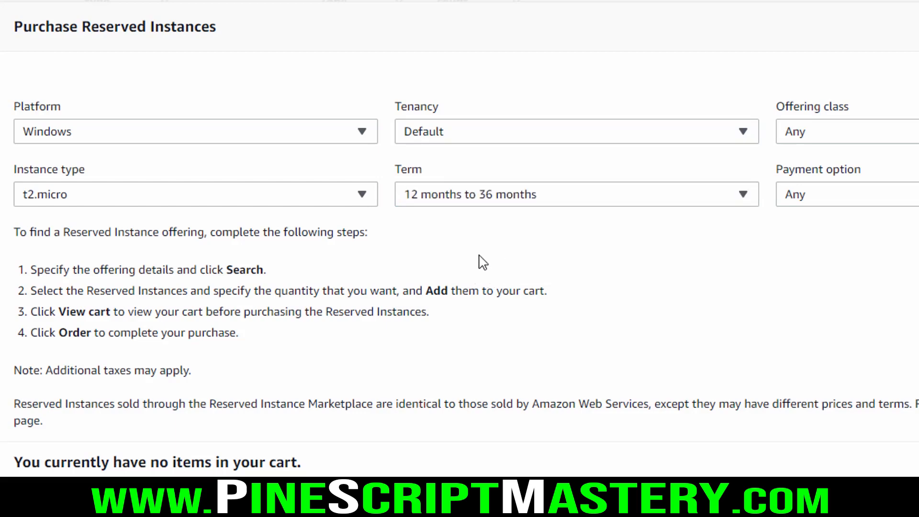
Step: Set the offering class to Standard and the payment option to No upfront, and search for matching offerings
{"action": "left_click", "coordinate": [868, 137]}
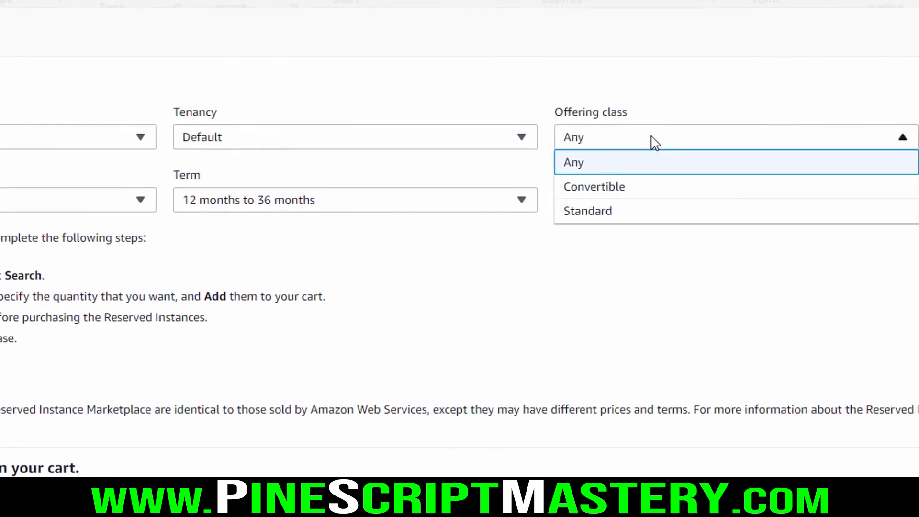
{"action": "left_click", "coordinate": [587, 218]}
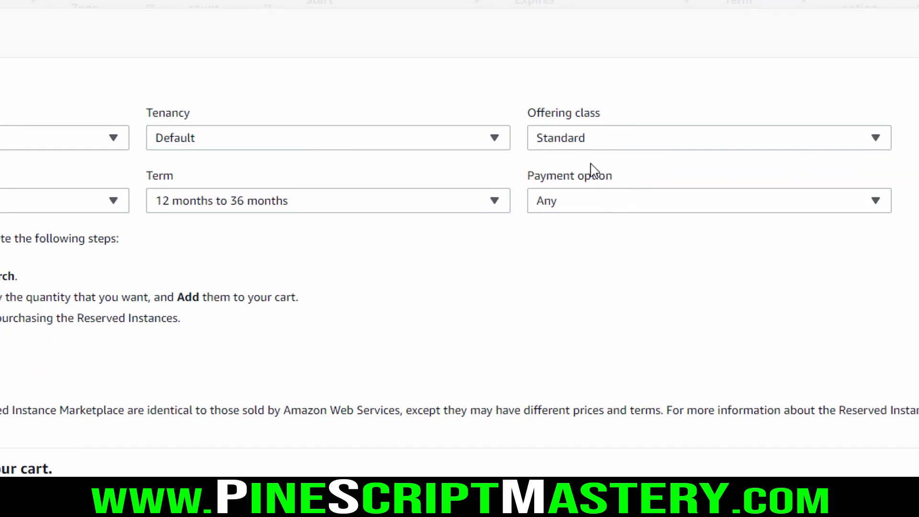
{"action": "left_click", "coordinate": [625, 206]}
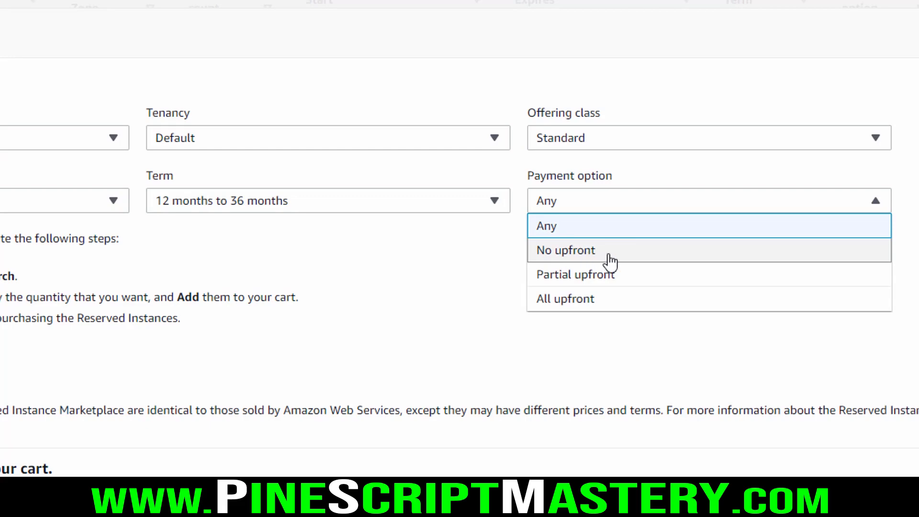
{"action": "left_click", "coordinate": [613, 256]}
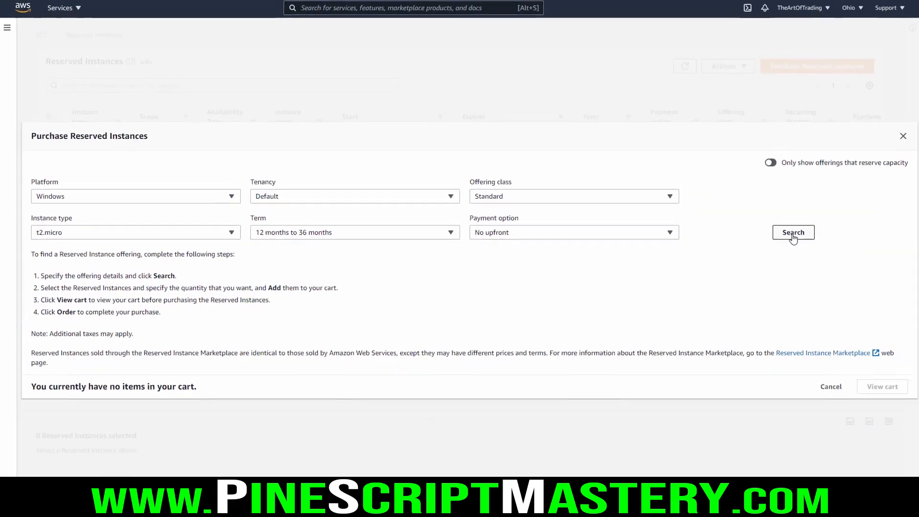
{"action": "left_click", "coordinate": [790, 233]}
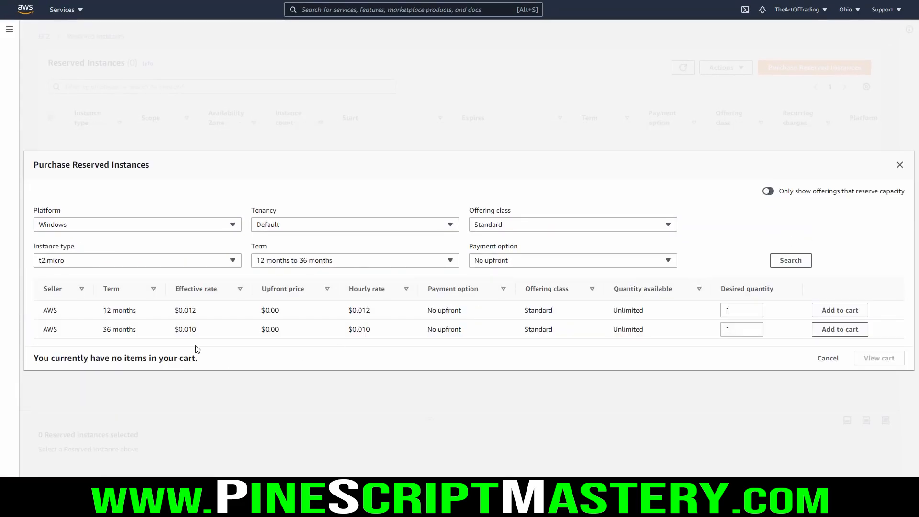
{"action": "left_click_drag", "start_coordinate": [104, 311], "coordinate": [203, 318]}
{"action": "left_click", "coordinate": [171, 316]}
{"action": "key", "text": "ctrl+shift+3"}
{"action": "key", "text": "Escape"}
Step: Change the payment option to All upfront and search the reserved offerings again
{"action": "left_click", "coordinate": [534, 265]}
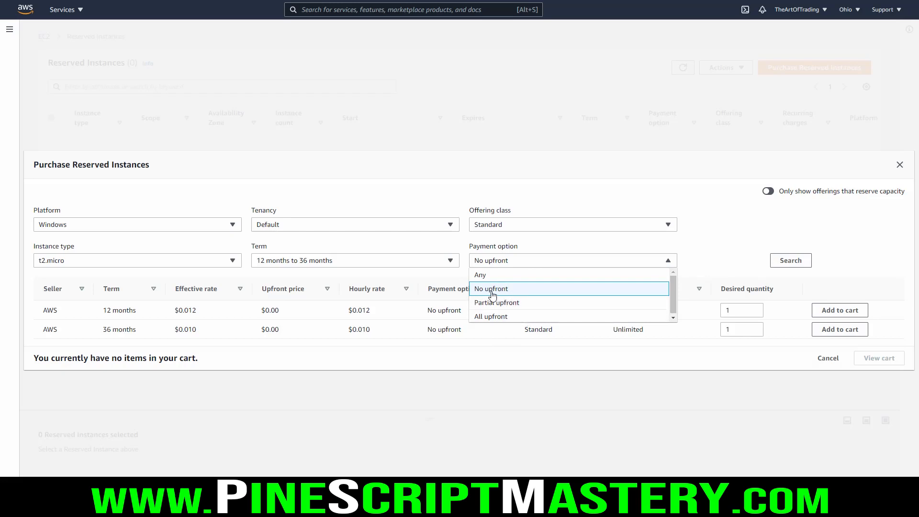
{"action": "left_click", "coordinate": [496, 316]}
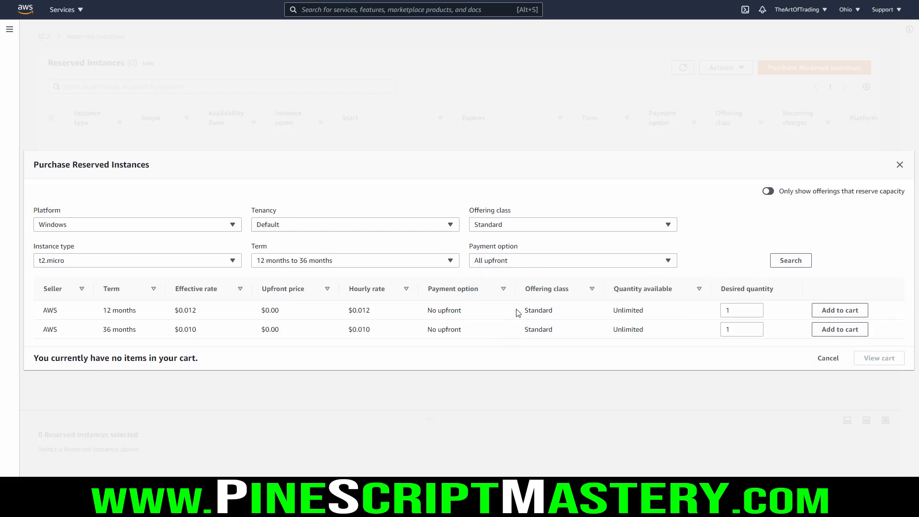
{"action": "left_click", "coordinate": [792, 262]}
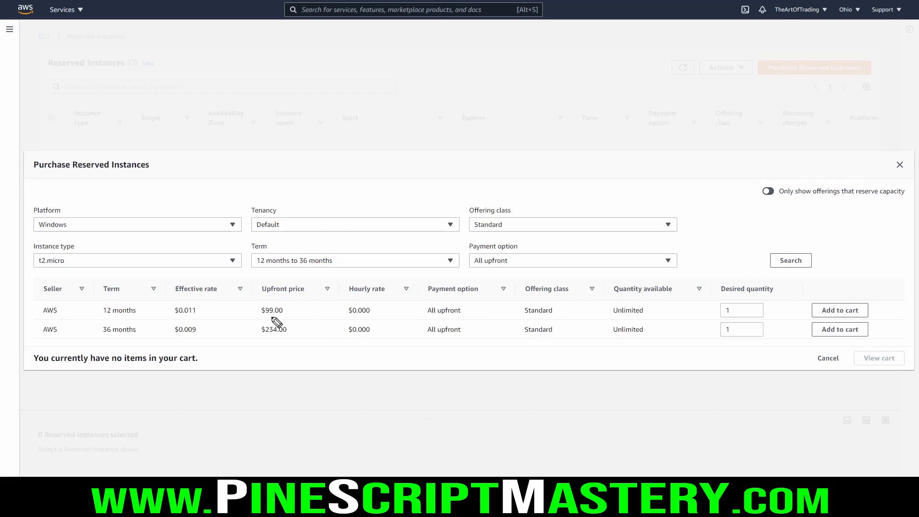
Step: Compare the effective rates and upfront prices of the 12-month and 36-month All upfront offerings
{"action": "mouse_move", "coordinate": [252, 321]}
{"action": "left_mouse_down"}
{"action": "mouse_move", "coordinate": [294, 324]}
{"action": "mouse_move", "coordinate": [296, 308]}
{"action": "mouse_move", "coordinate": [258, 312]}
{"action": "left_mouse_up"}
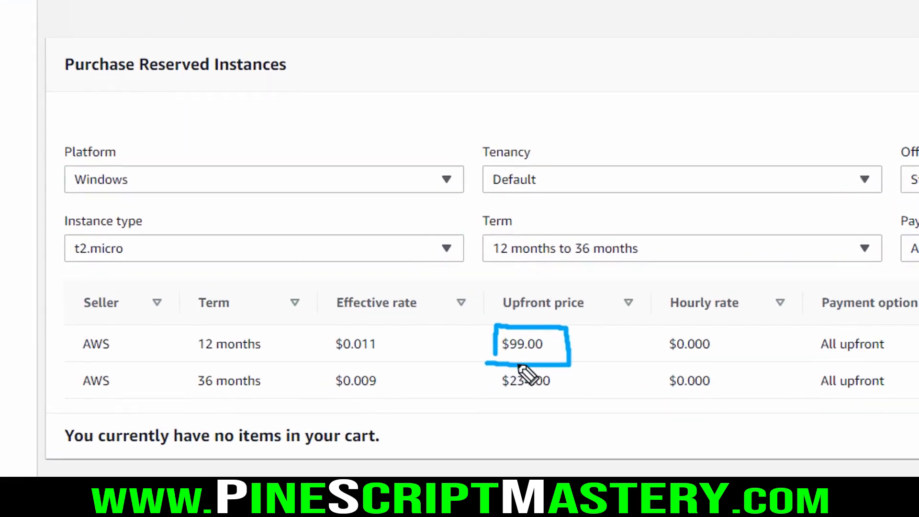
{"action": "left_click_drag", "start_coordinate": [335, 310], "coordinate": [423, 314]}
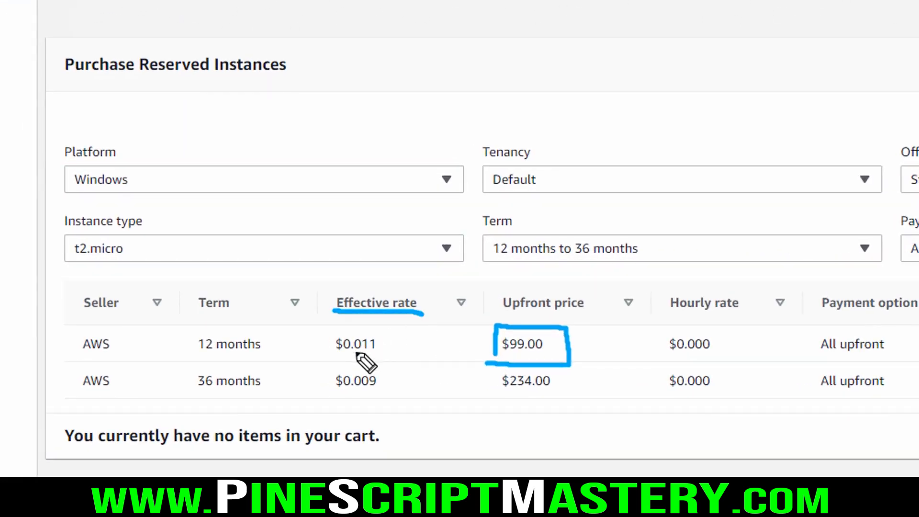
{"action": "left_click_drag", "start_coordinate": [325, 363], "coordinate": [397, 362]}
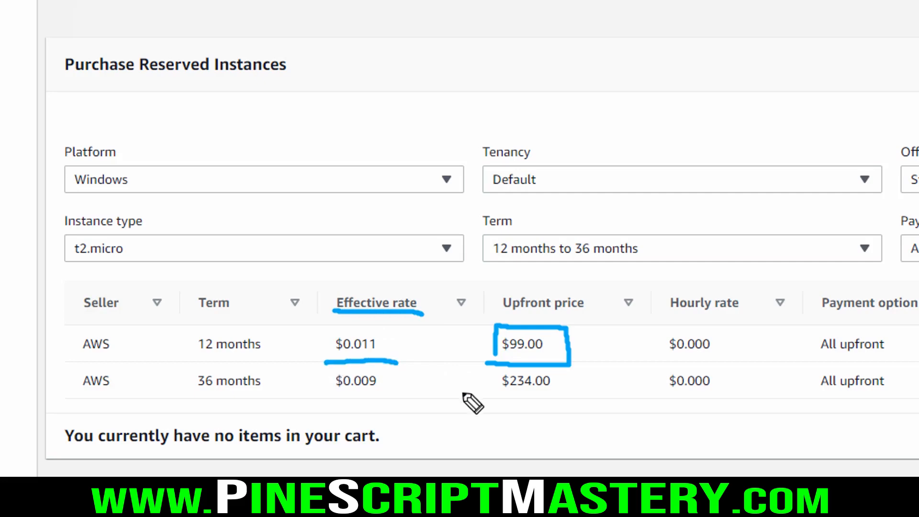
{"action": "left_click", "coordinate": [191, 396]}
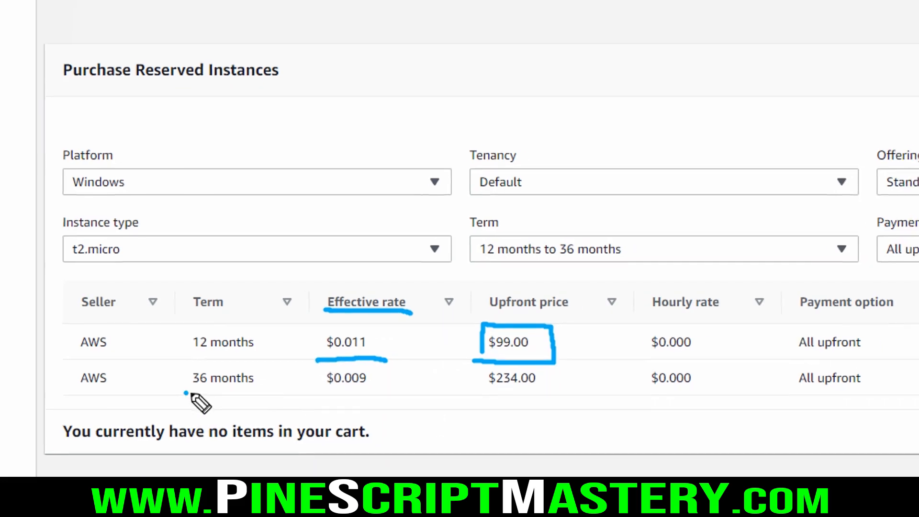
{"action": "left_click_drag", "start_coordinate": [190, 394], "coordinate": [262, 389]}
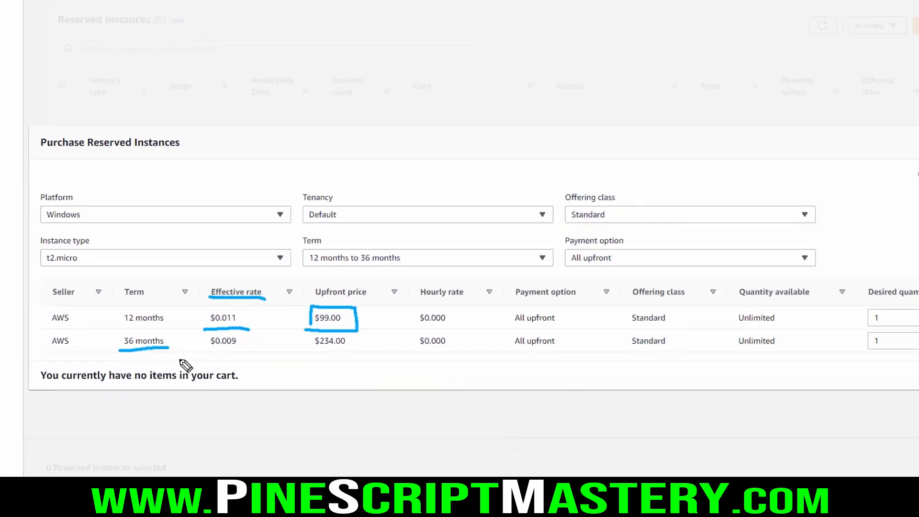
{"action": "left_click_drag", "start_coordinate": [468, 393], "coordinate": [533, 395]}
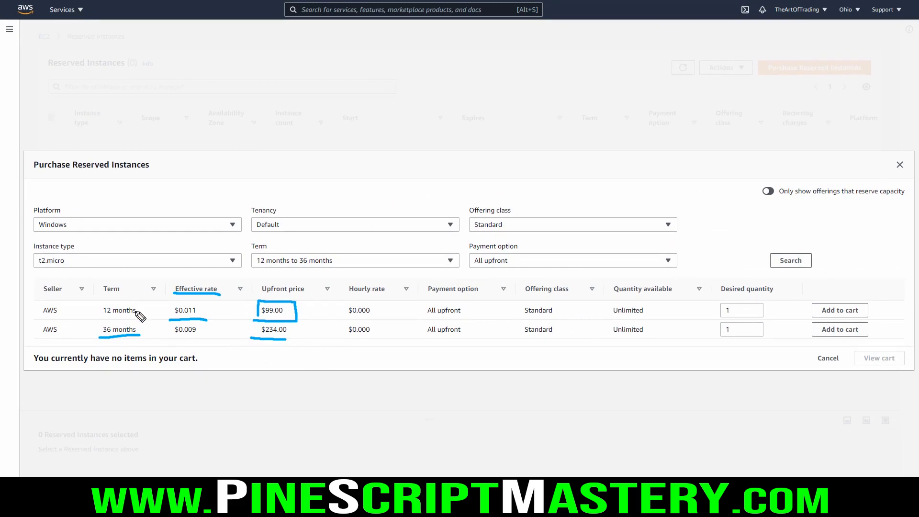
{"action": "left_click_drag", "start_coordinate": [103, 316], "coordinate": [135, 315]}
{"action": "mouse_move", "coordinate": [103, 316]}
{"action": "left_mouse_down"}
{"action": "mouse_move", "coordinate": [152, 316]}
{"action": "mouse_move", "coordinate": [97, 316]}
{"action": "left_mouse_up"}
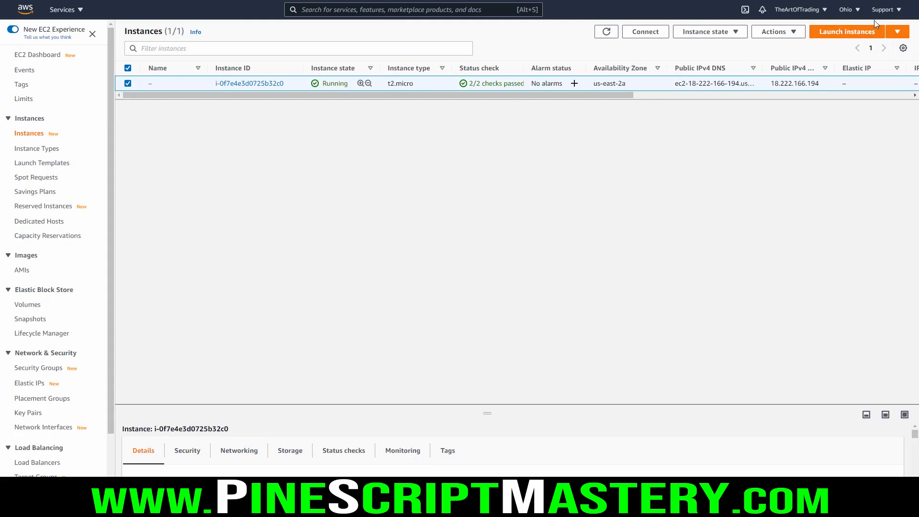
{"action": "left_click", "coordinate": [898, 10]}
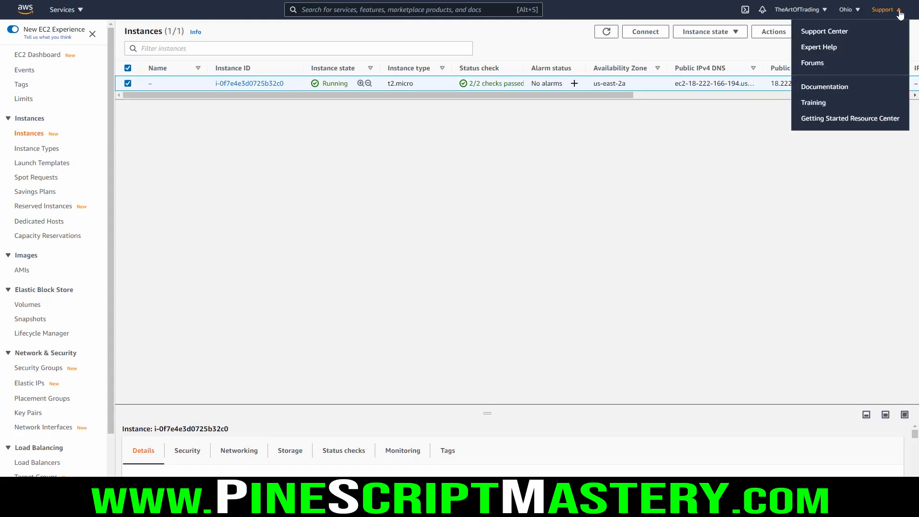
{"action": "left_click", "coordinate": [897, 11]}
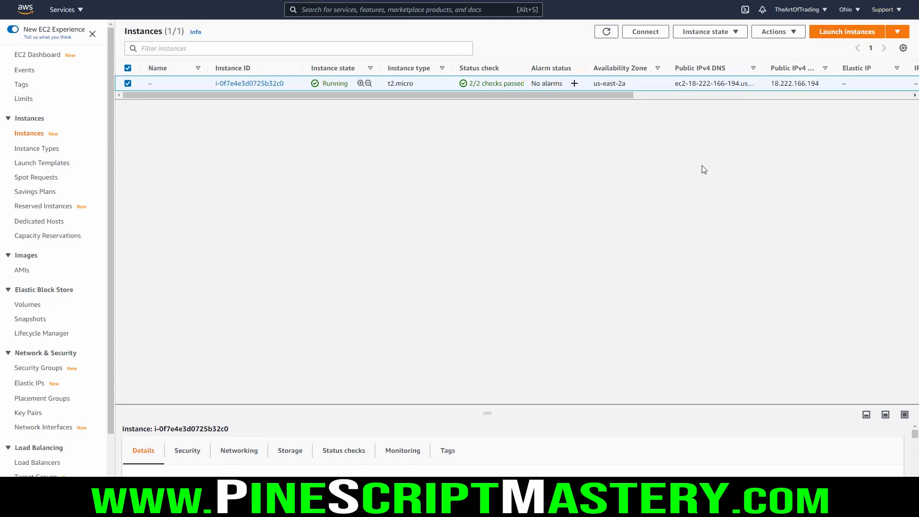